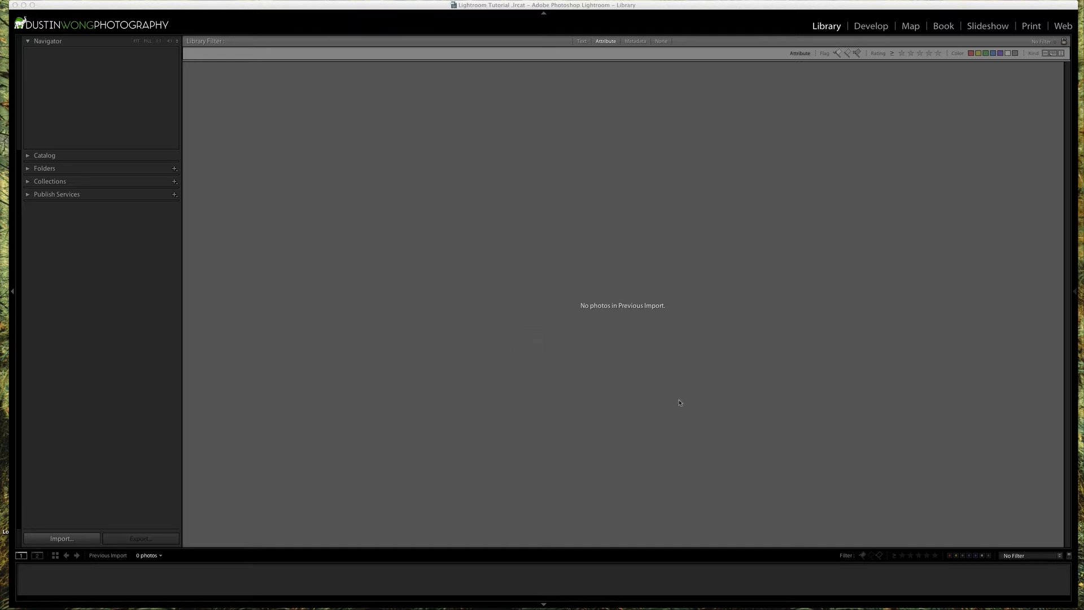
Step: Switch to the Finder desktop and open the Photography folder
key(F8)
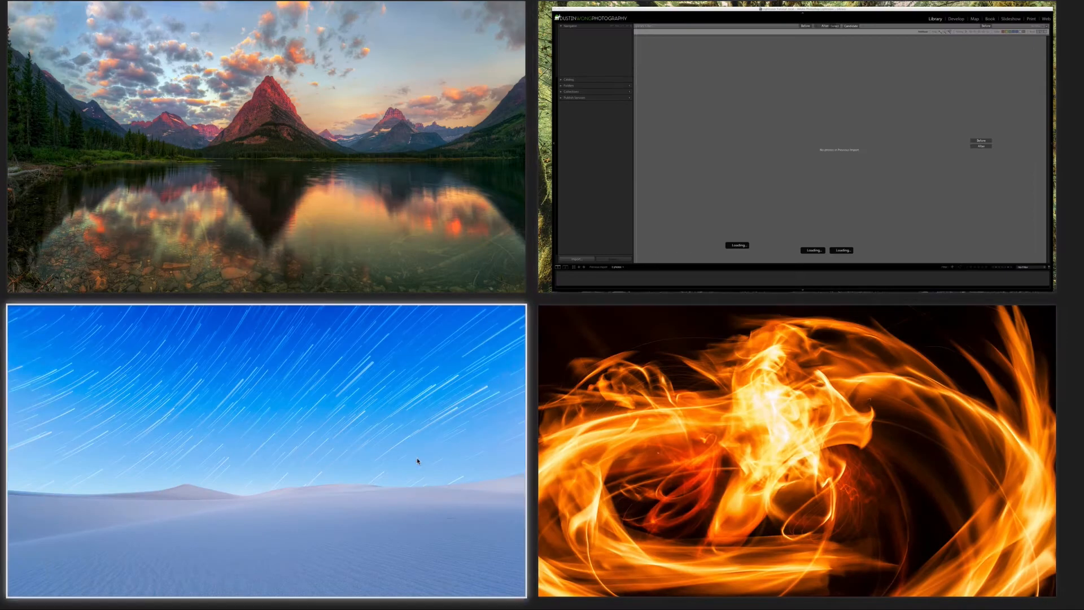
click(417, 458)
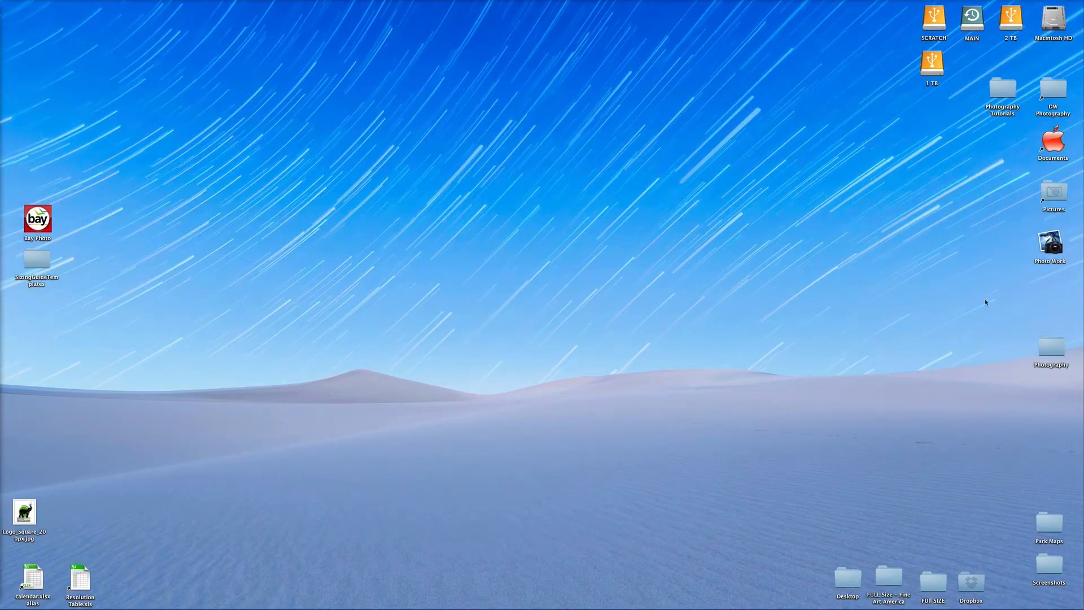
double_click(1053, 348)
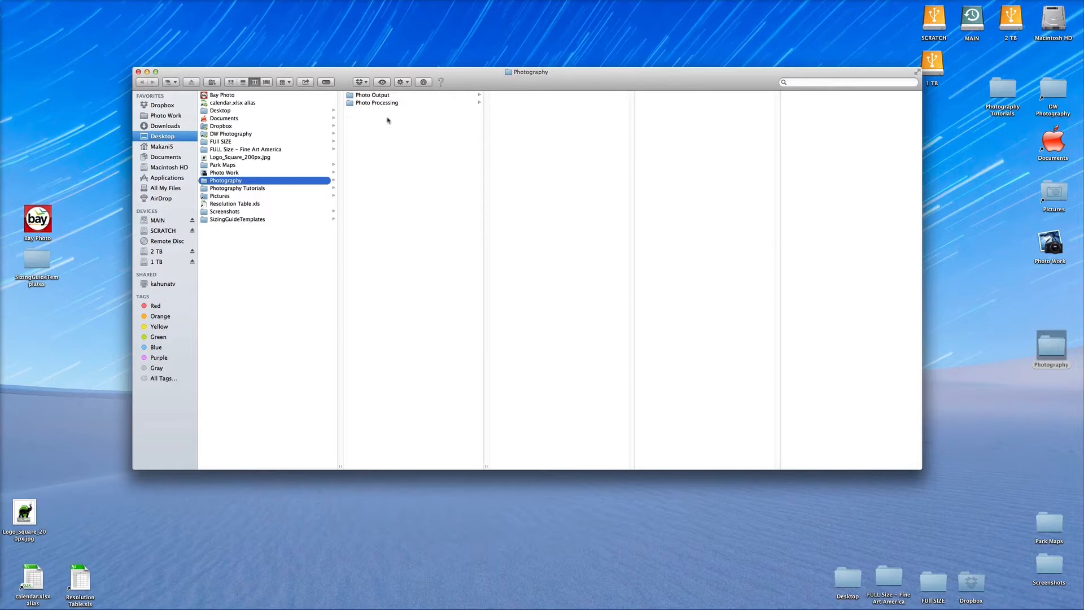
Step: Examine the full names of the shoot folders in Photo Processing's 2014 folder, and view the Photo Output folder
click(395, 104)
click(395, 104)
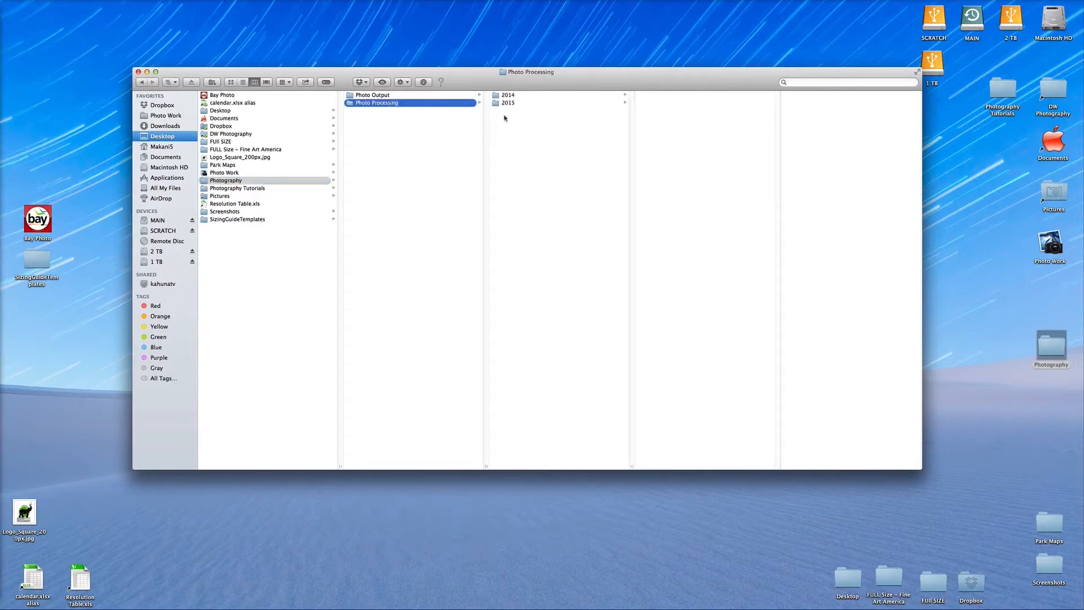
click(530, 96)
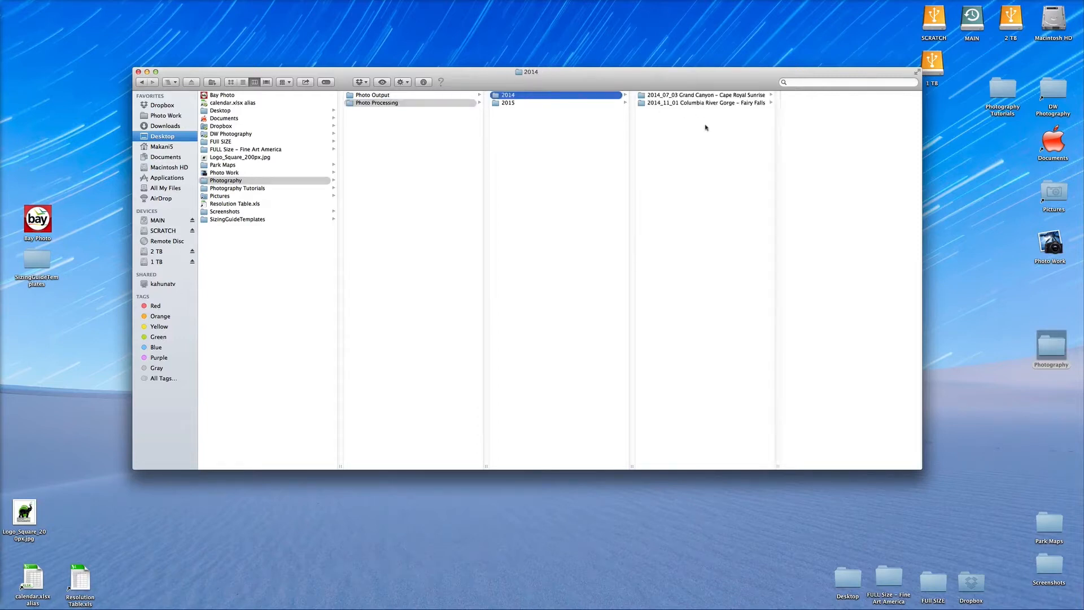
drag(778, 464, 851, 457)
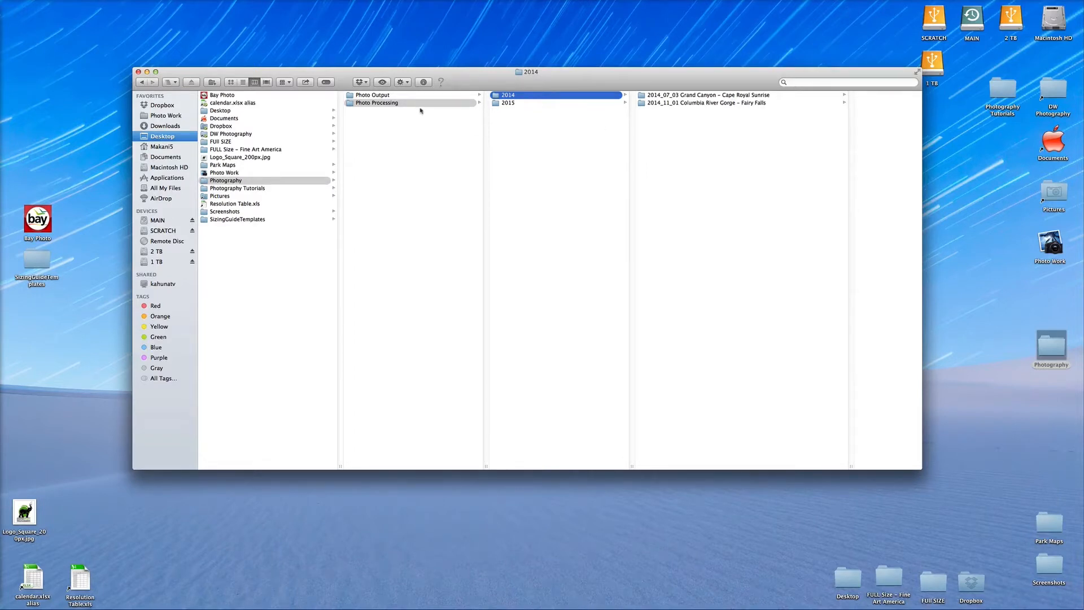
click(389, 96)
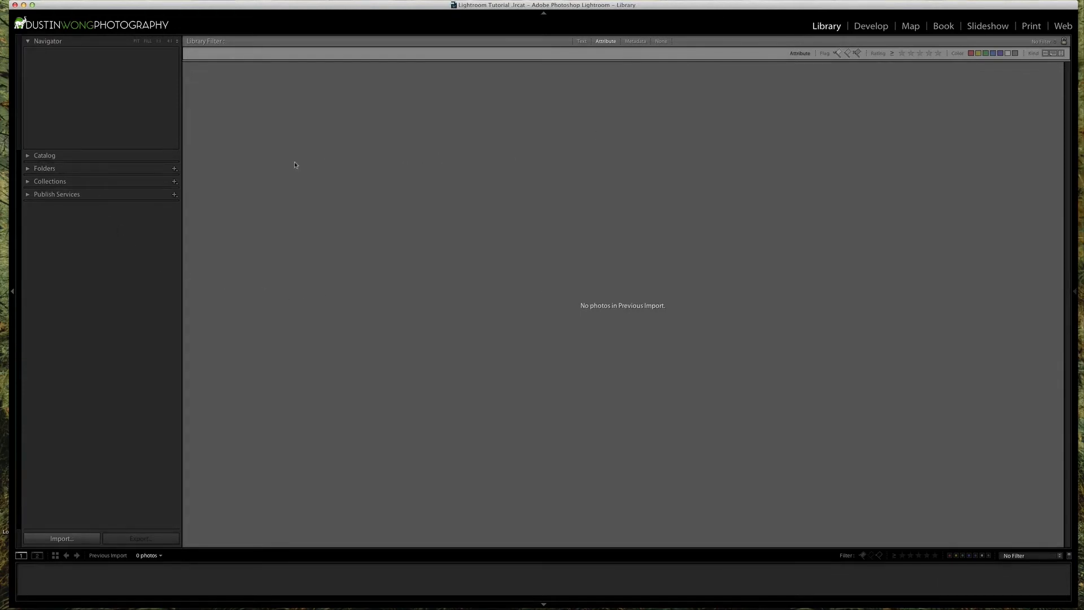
Step: Return to Lightroom and add the folder "2014_11_01 Columbia River Gorge - Fairy Falls" from Photography > Photo Processing > 2014 for import
click(176, 170)
click(214, 175)
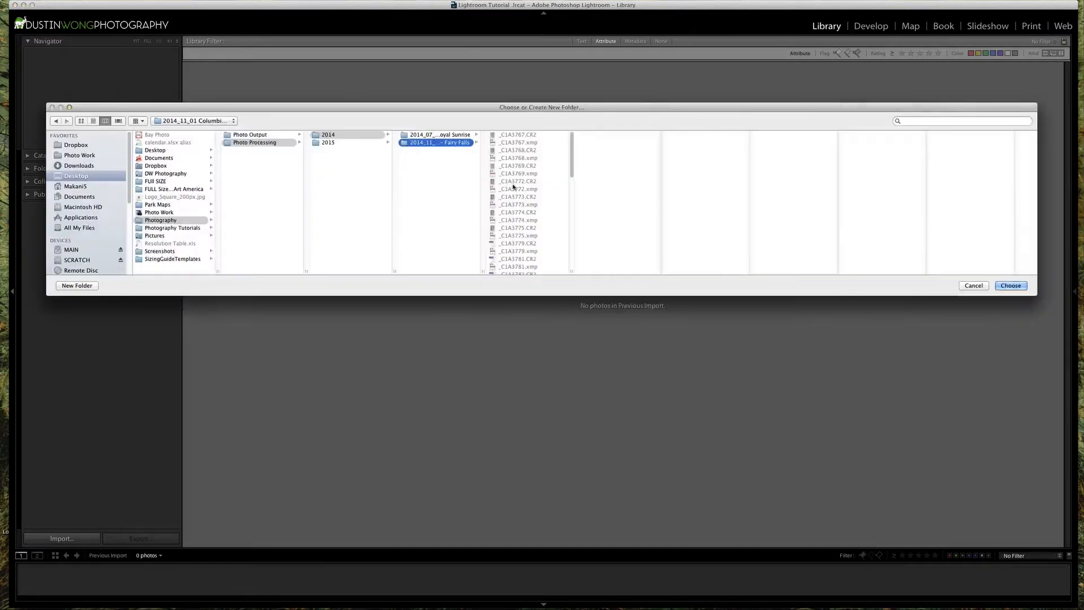
click(162, 223)
click(298, 144)
click(337, 136)
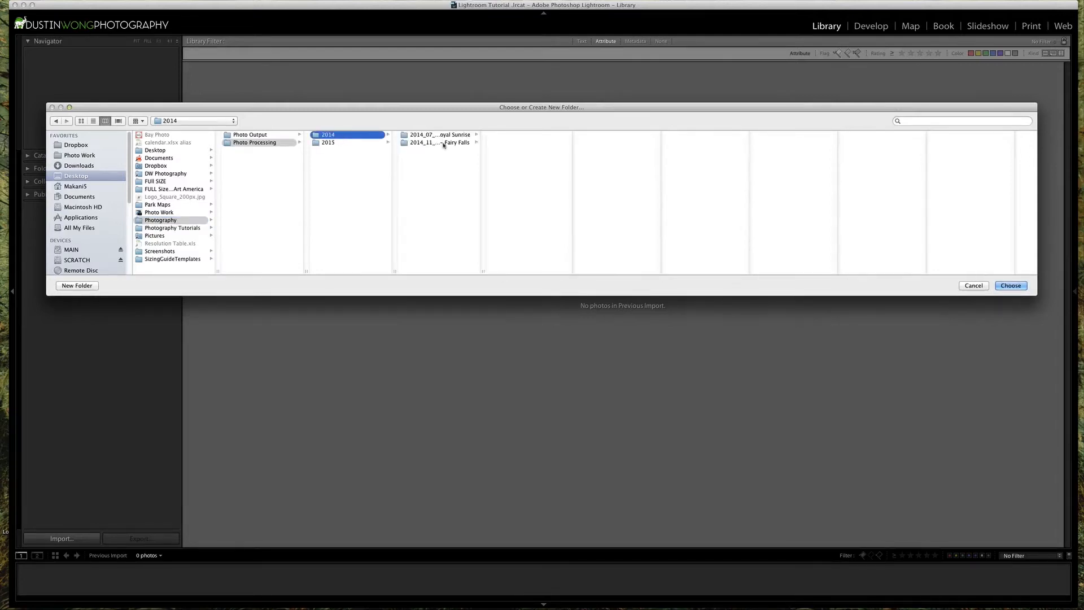
click(444, 143)
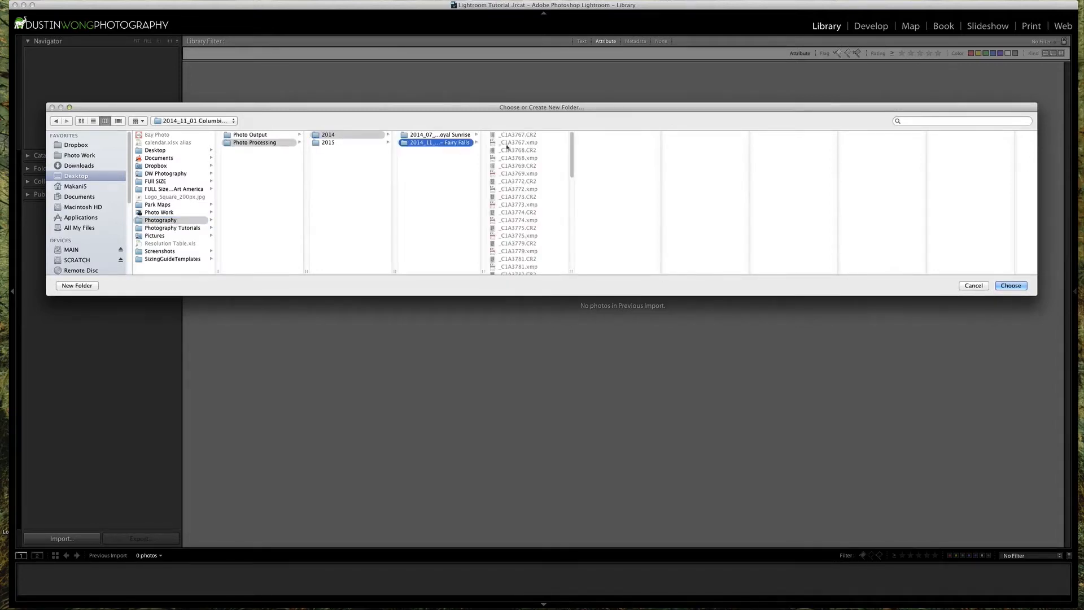
click(1011, 285)
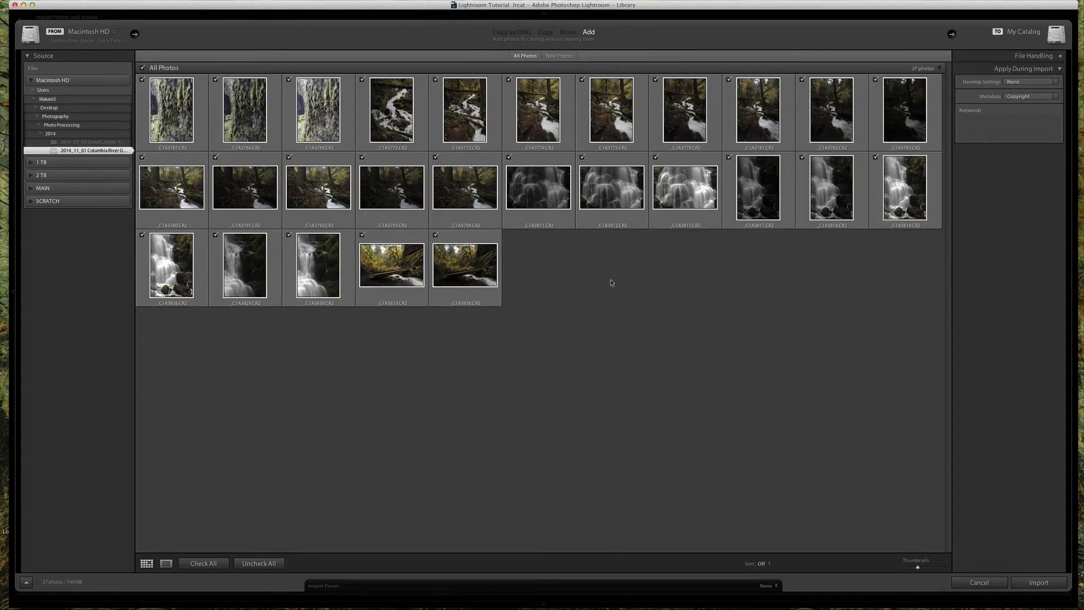
click(510, 158)
click(510, 158)
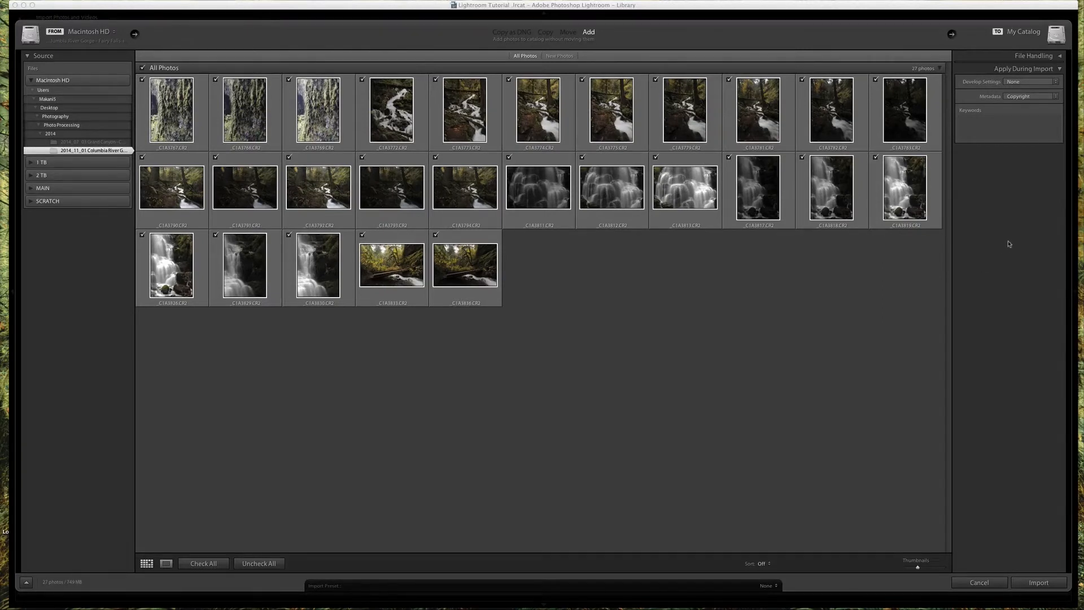
click(1056, 97)
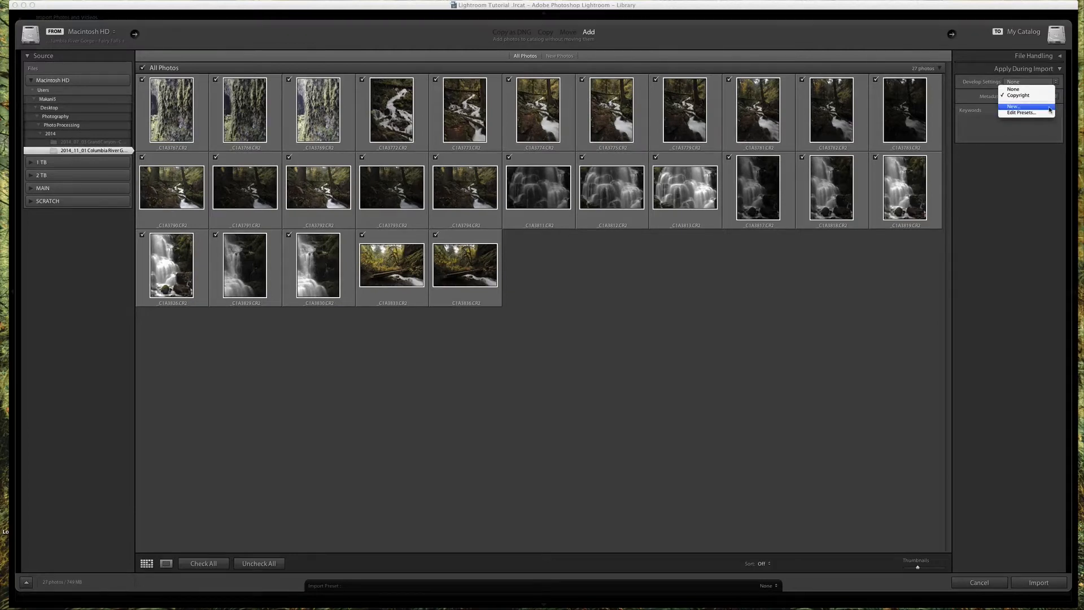
click(1049, 109)
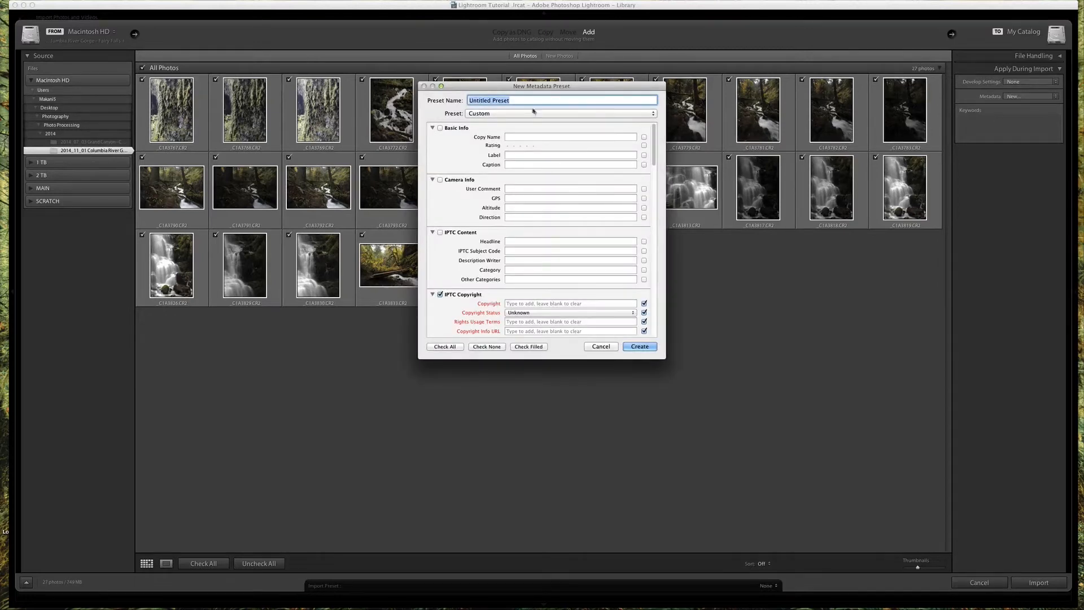
click(599, 346)
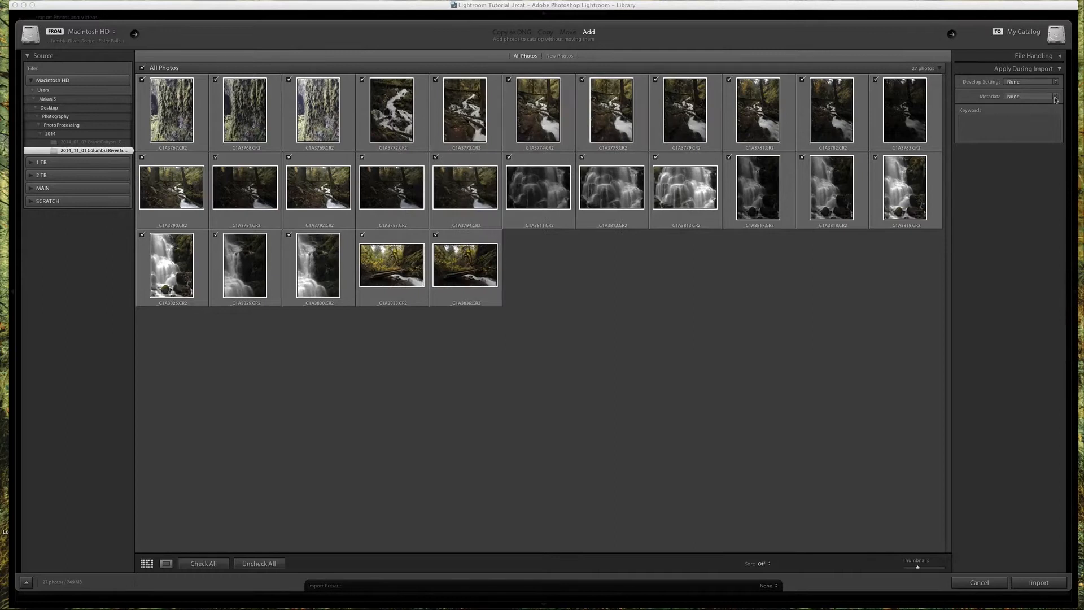
Step: Review the IPTC fields of the Copyright metadata preset, apply that preset to the import, and import the checked photos
click(1029, 96)
click(1033, 120)
click(488, 104)
click(488, 115)
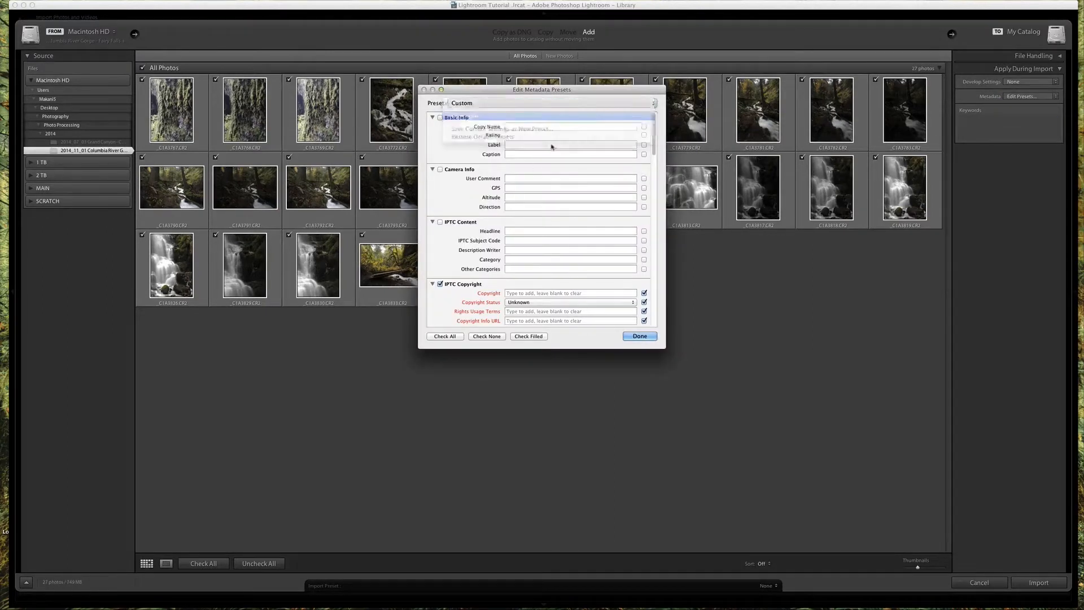
drag(654, 148, 653, 181)
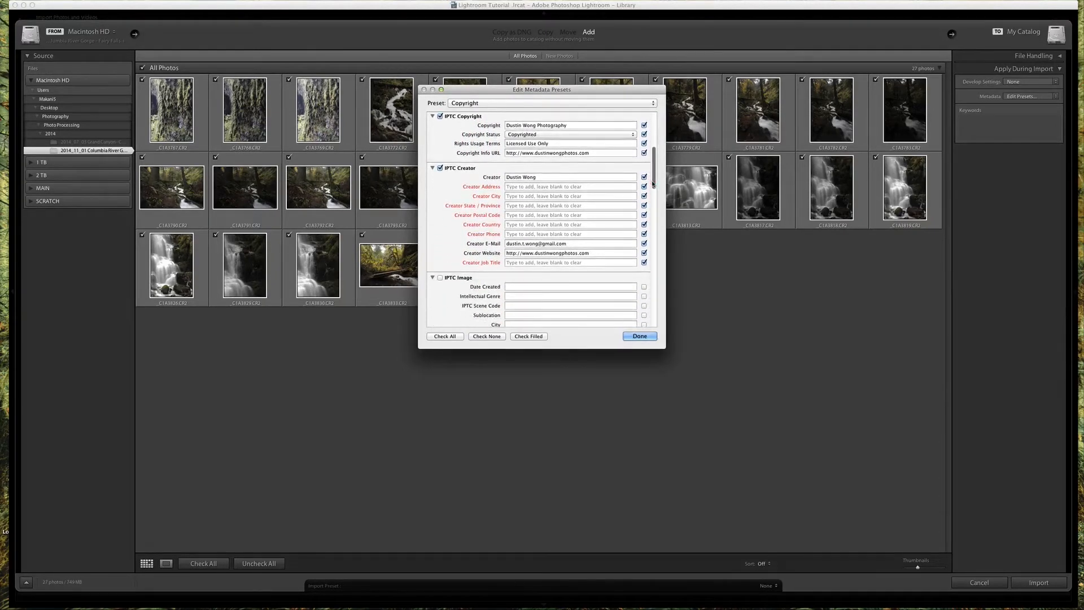
drag(656, 171, 668, 121)
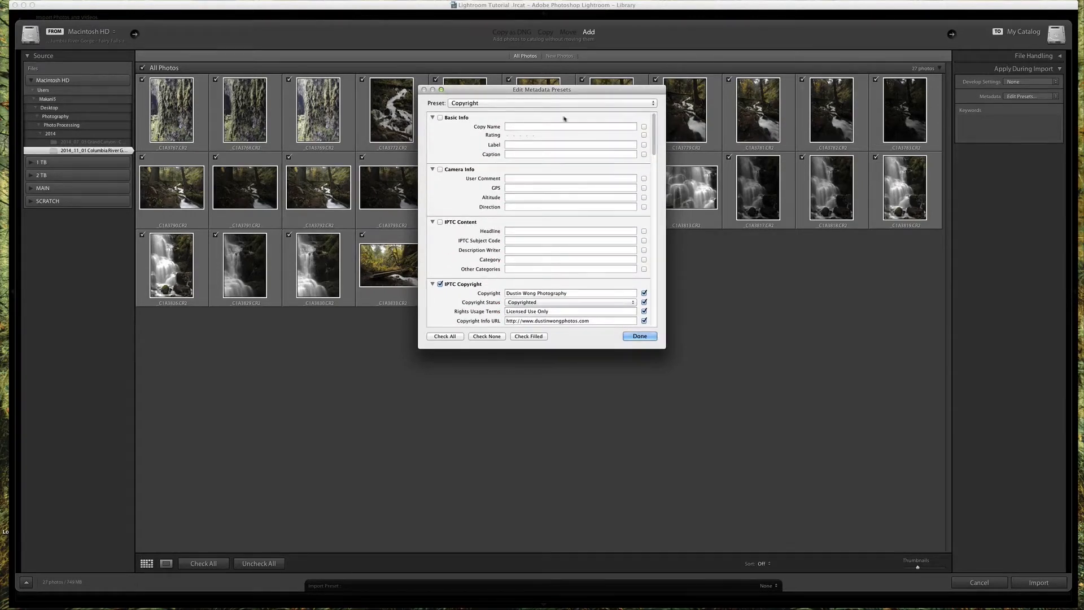
click(641, 336)
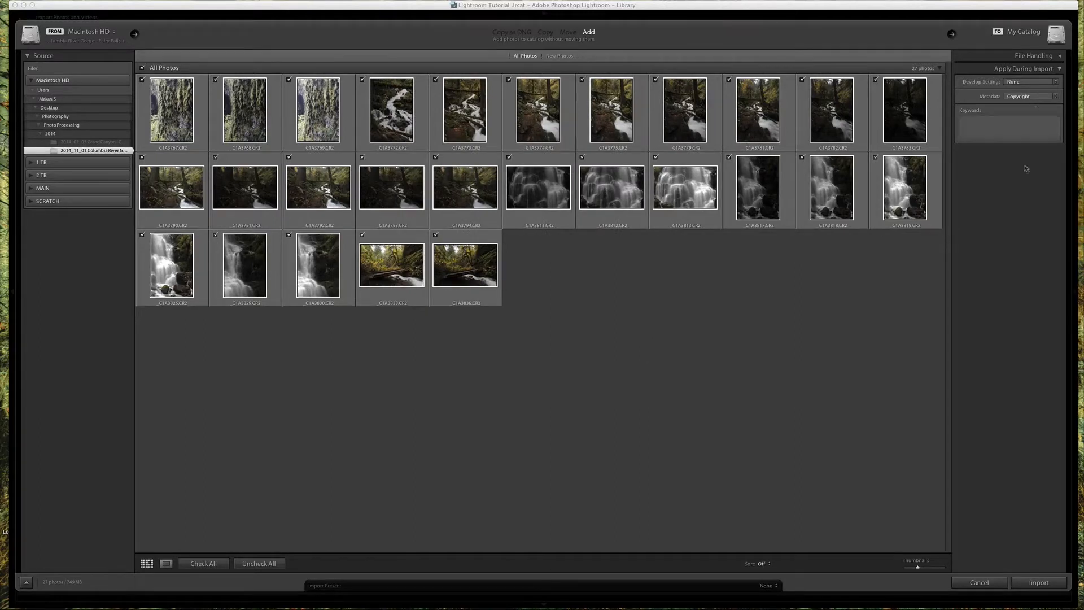
click(1039, 583)
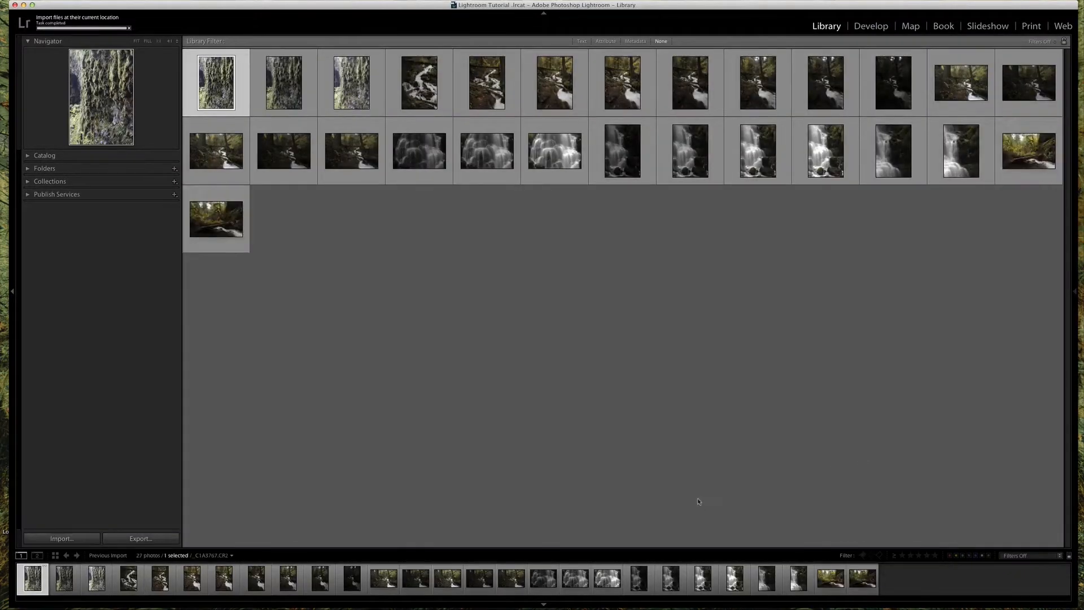
Step: Select the waterfall photo _C1A3826.CR2 and inspect its copyright and camera metadata
click(735, 579)
click(1075, 291)
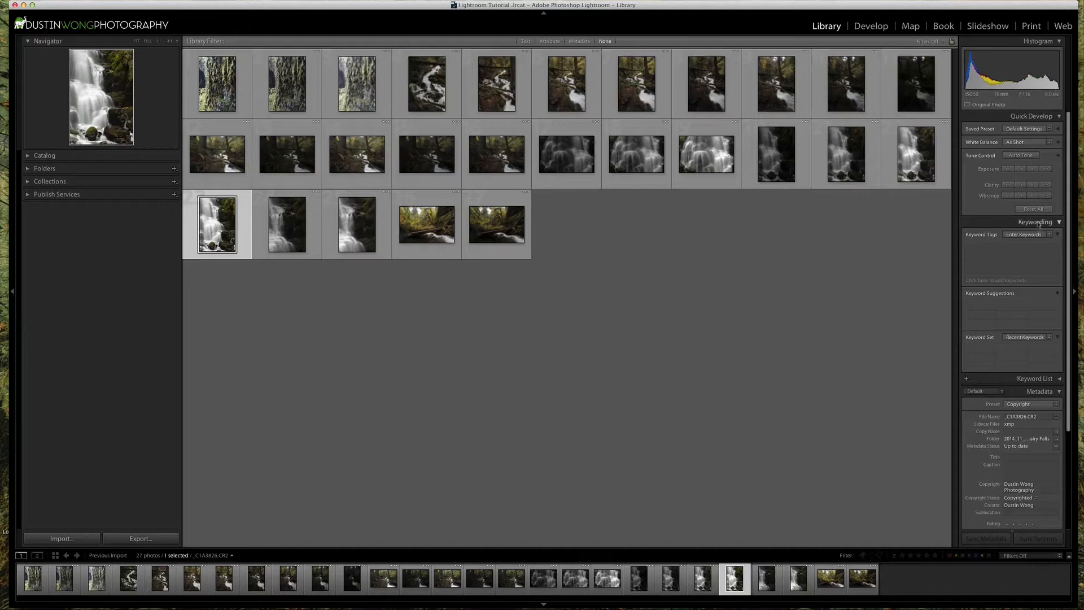
drag(1067, 197, 1073, 307)
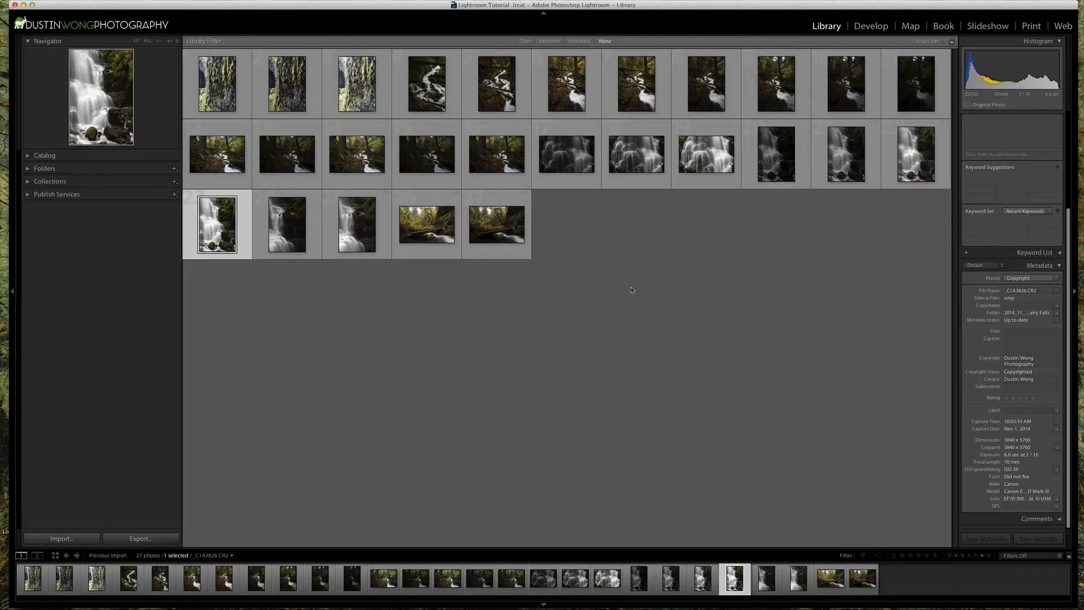
Step: Switch to the Develop module and show the first photo, _C1A3767.CR2
click(869, 28)
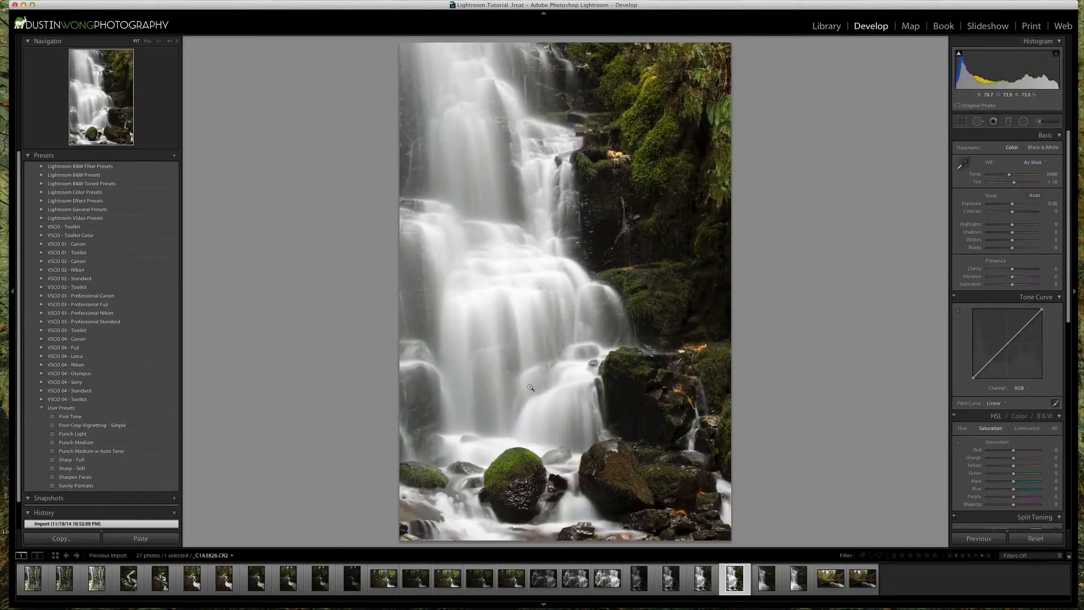
click(36, 575)
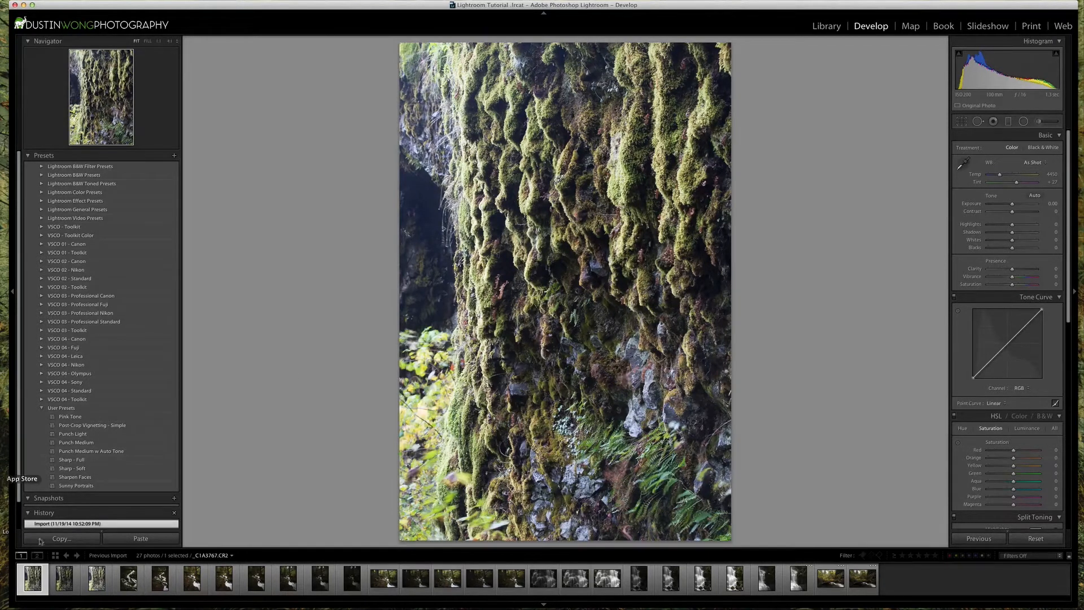
Step: View the flag and star-rating options available for the first photo, leaving its rating unset
right_click(46, 576)
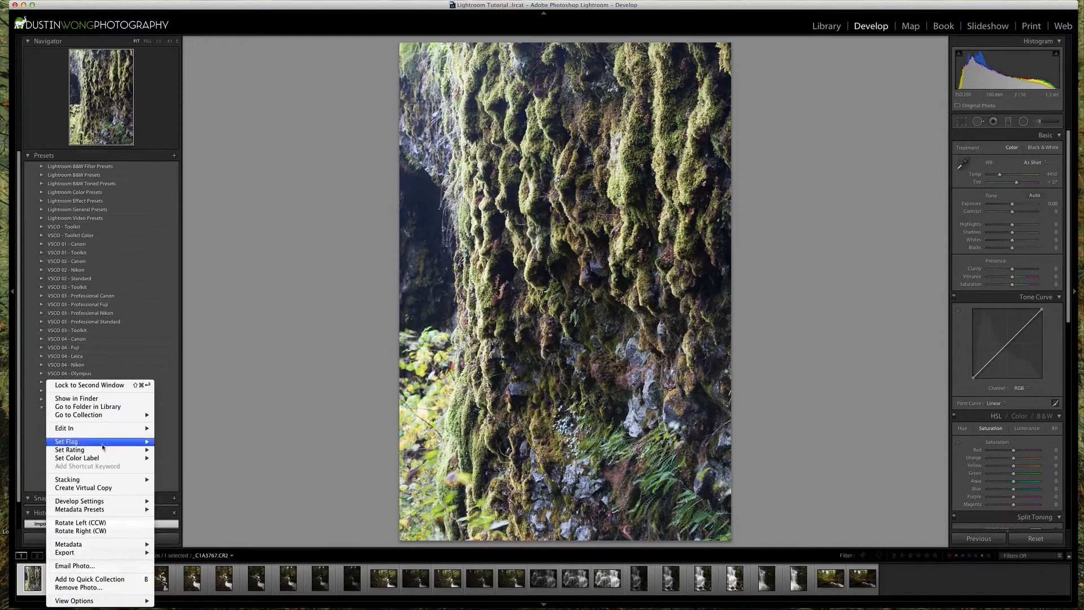
mouse_move(102, 444)
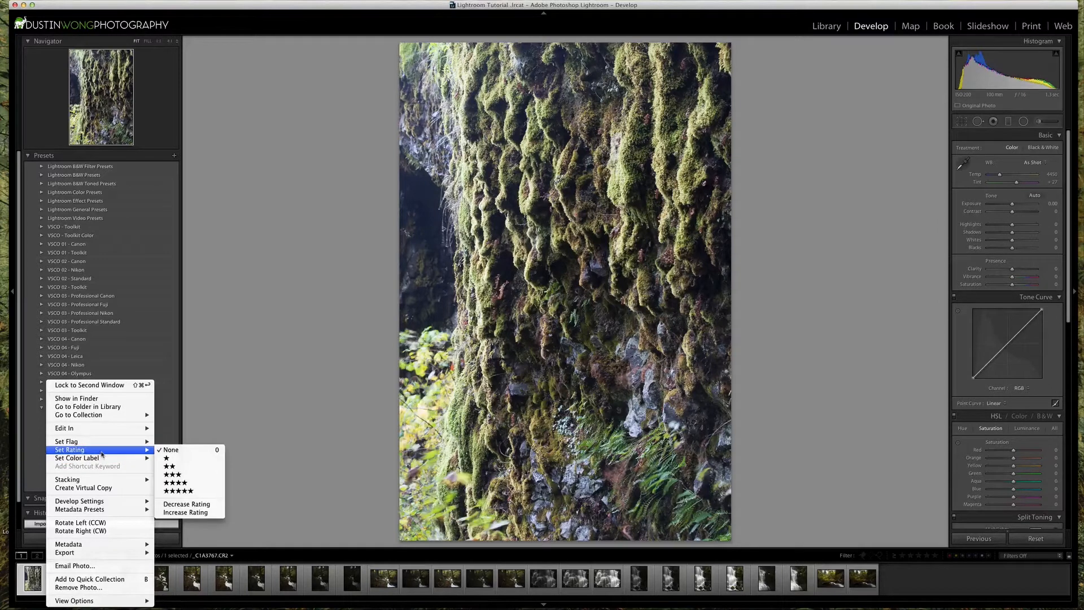
click(286, 441)
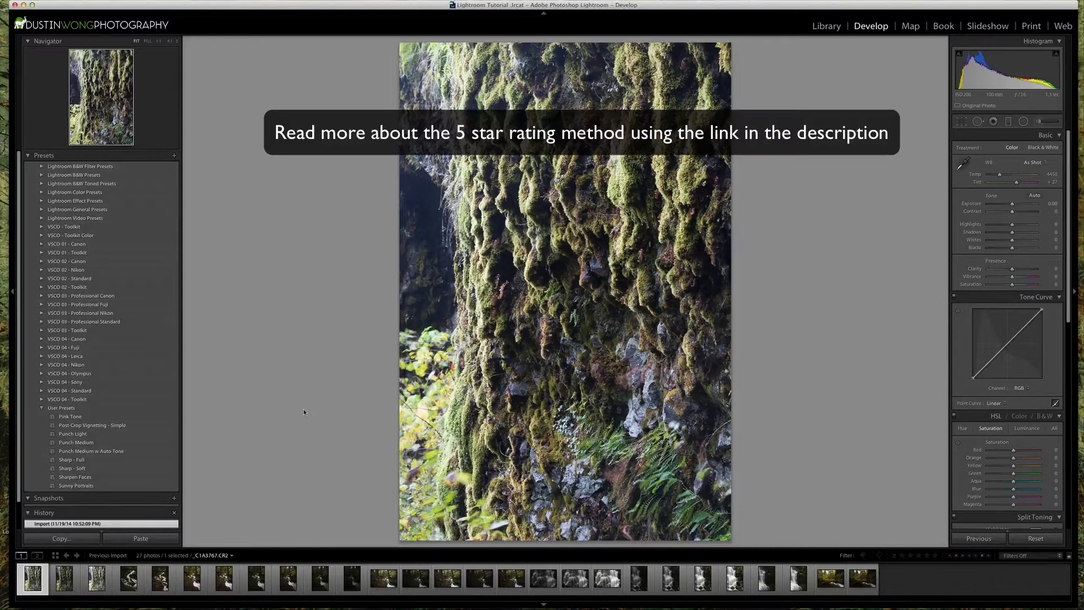
Step: Rate the keepers among the vertical mossy-rock and stream photos one star, going through them in filmstrip order and skipping unwanted shots
key(1)
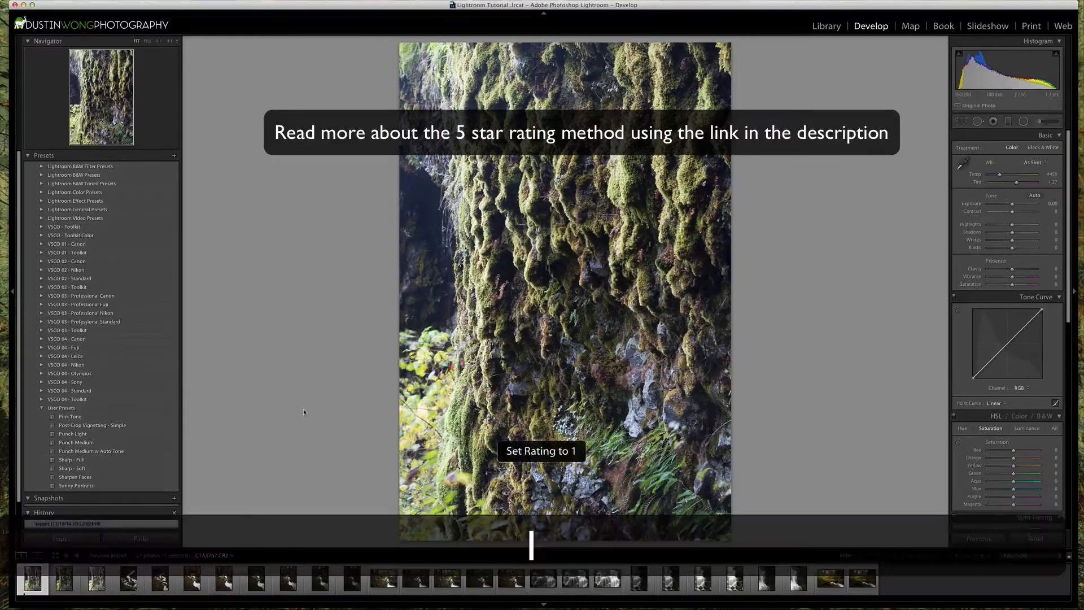
key(Right)
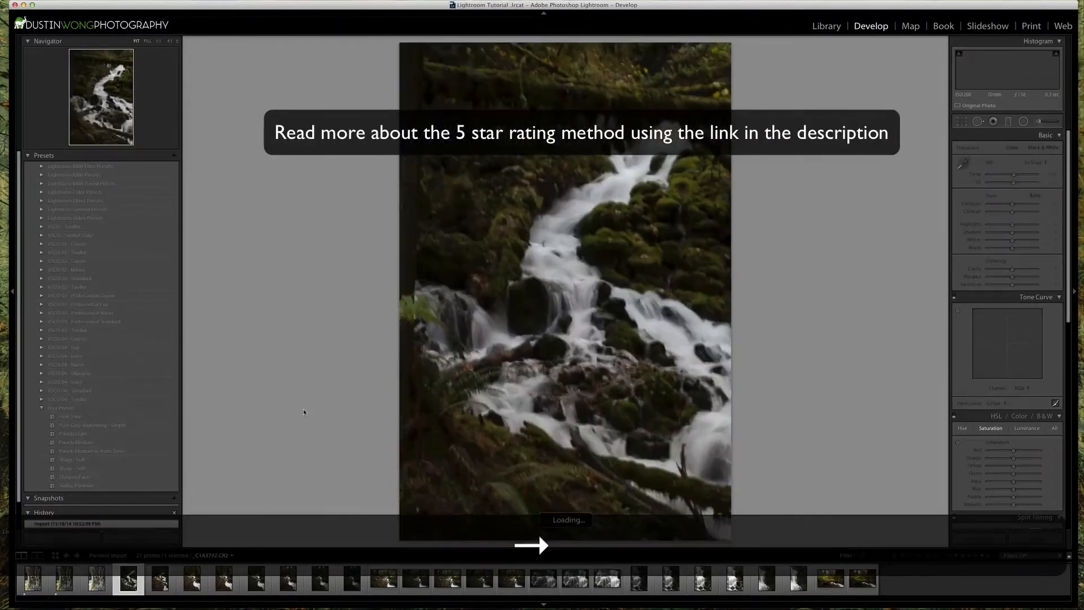
key(Right)
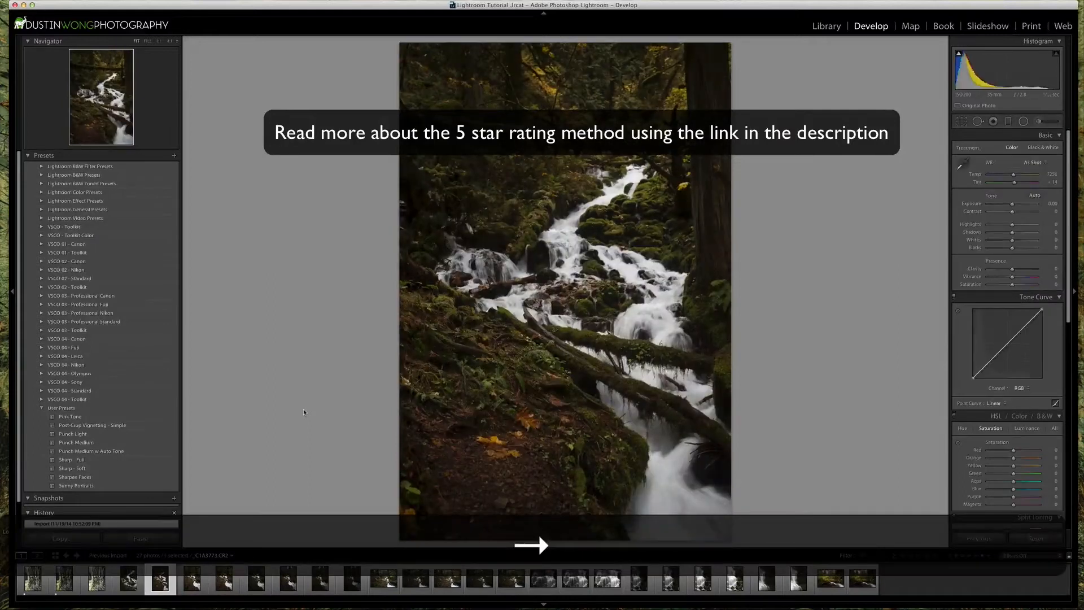
key(1)
key(Right)
key(1)
key(Right)
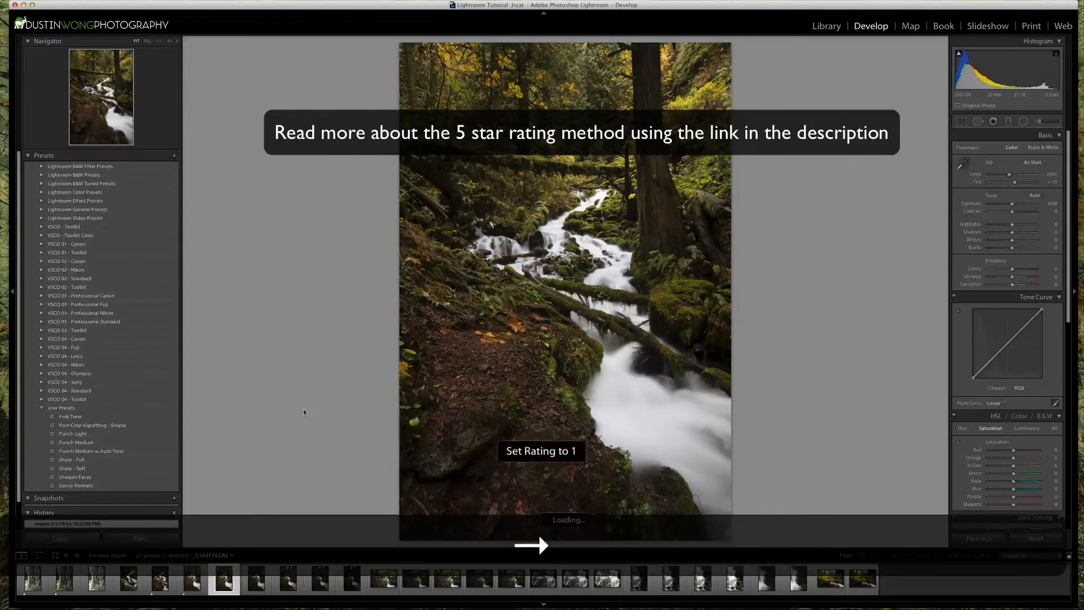
key(1)
key(Right)
key(1)
key(Right)
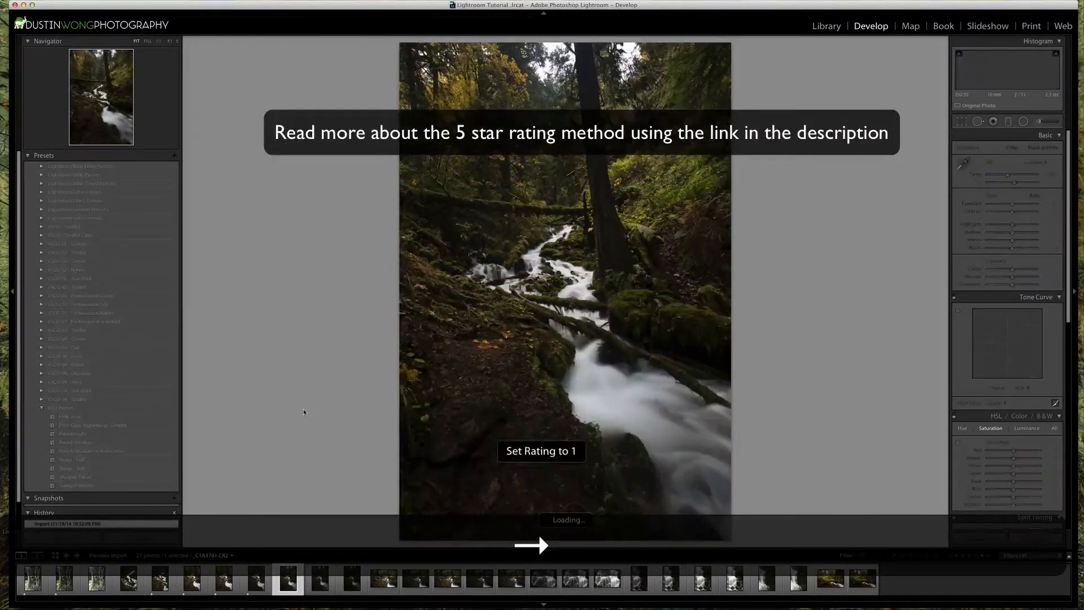
key(1)
key(Right)
key(1)
key(Right)
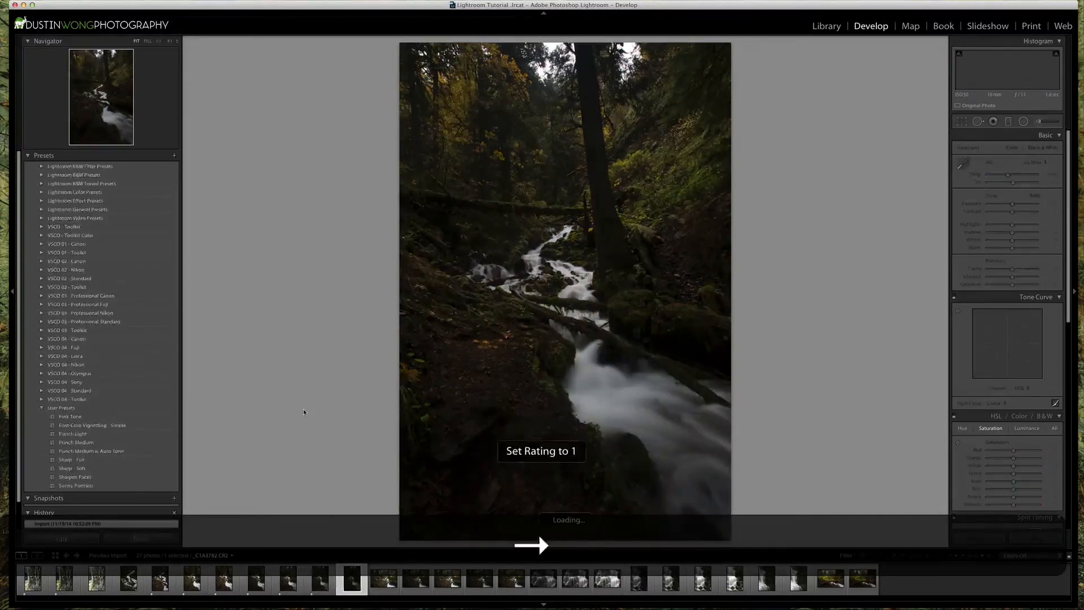
key(1)
key(Right)
Step: Rate the keepers among the horizontal forest-stream photos one star, moving on to the first horizontal waterfall photo
key(1)
key(Right)
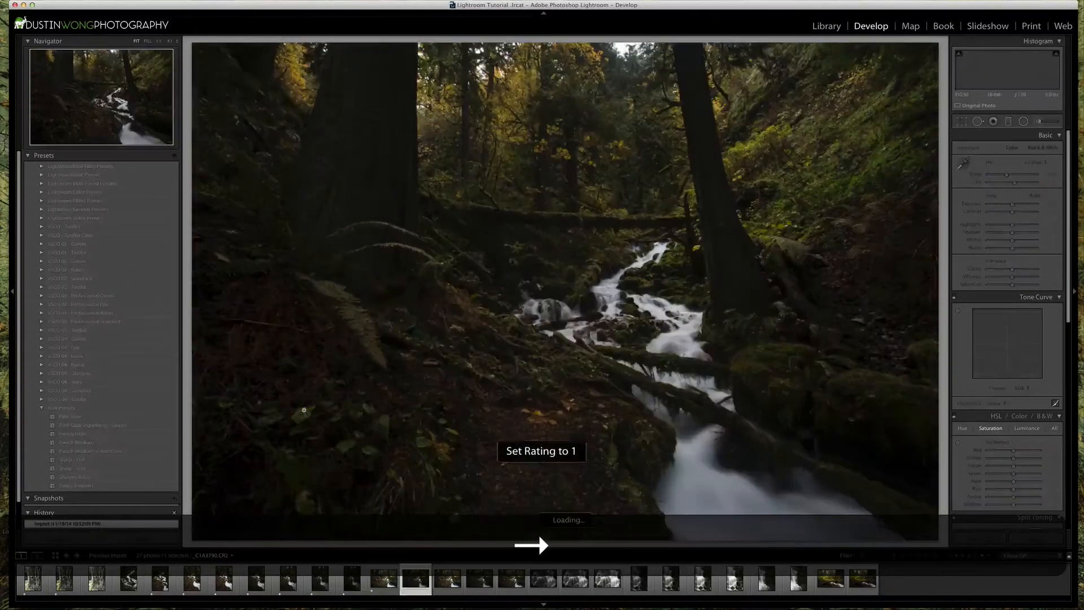
key(1)
key(Right)
key(Right)
key(1)
key(Right)
key(1)
key(Right)
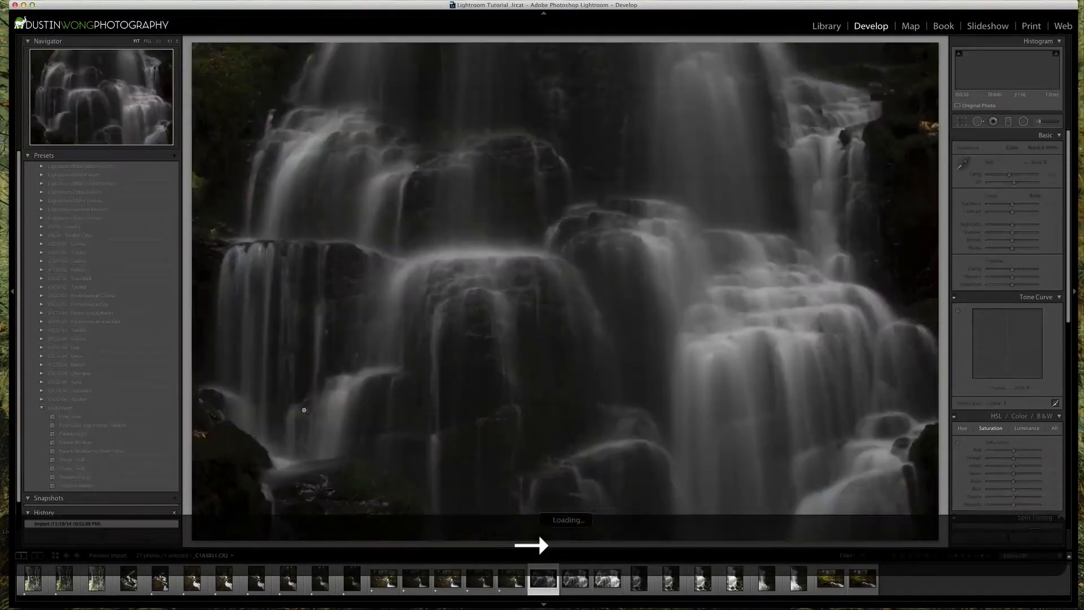
Step: Rate the three horizontal waterfall photos one star each, going through them in filmstrip order
key(1)
key(Right)
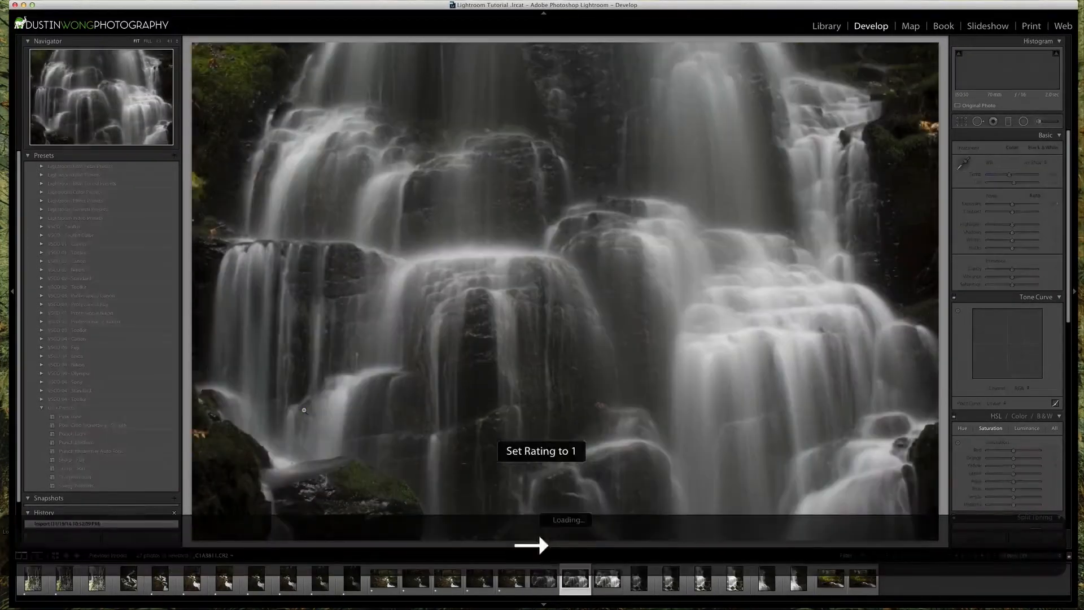
key(1)
key(Right)
key(1)
key(Right)
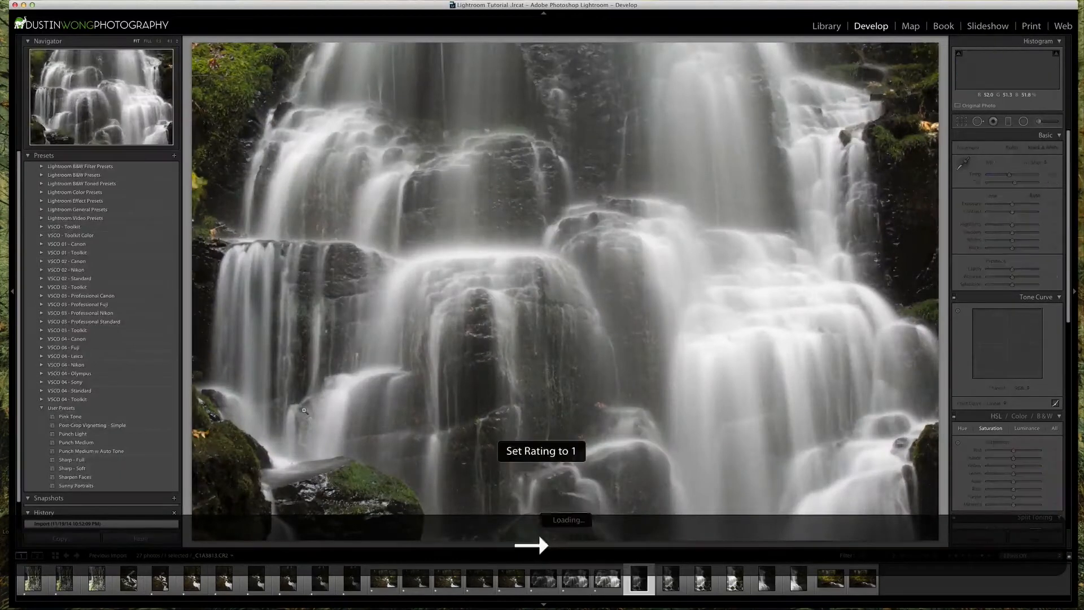
Step: Rate the first three vertical waterfall photos one star, comparing the third with its neighbouring exposure before rating it
key(1)
key(Right)
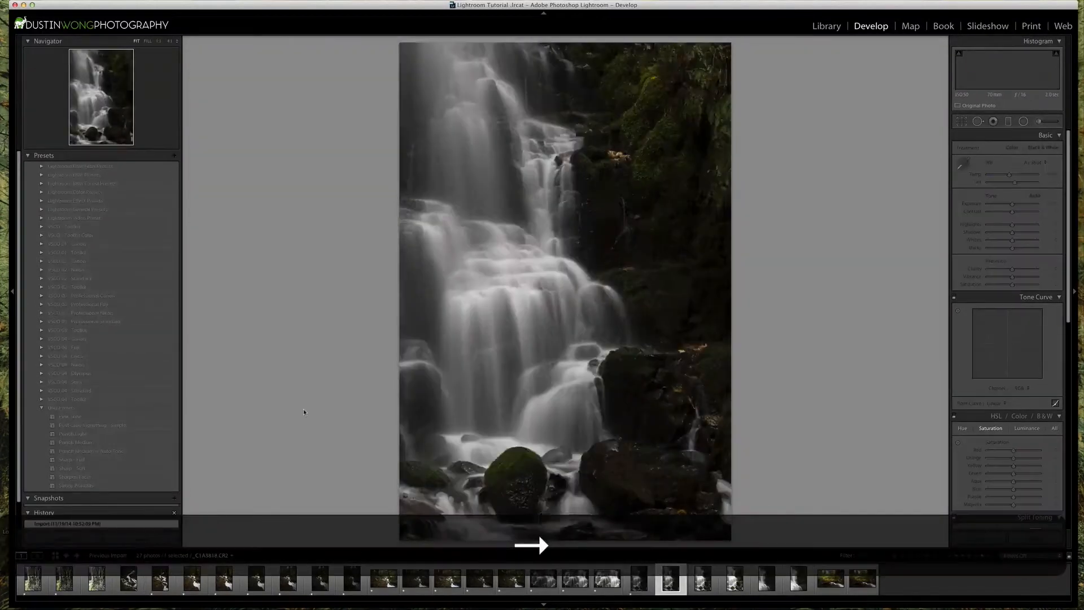
key(1)
key(Right)
key(Right)
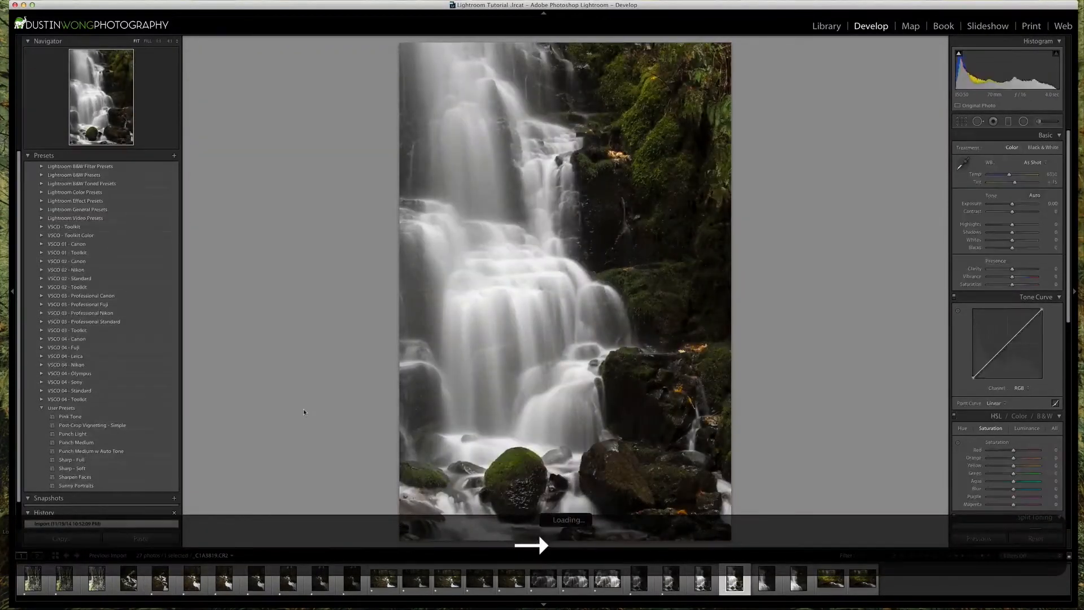
key(Left)
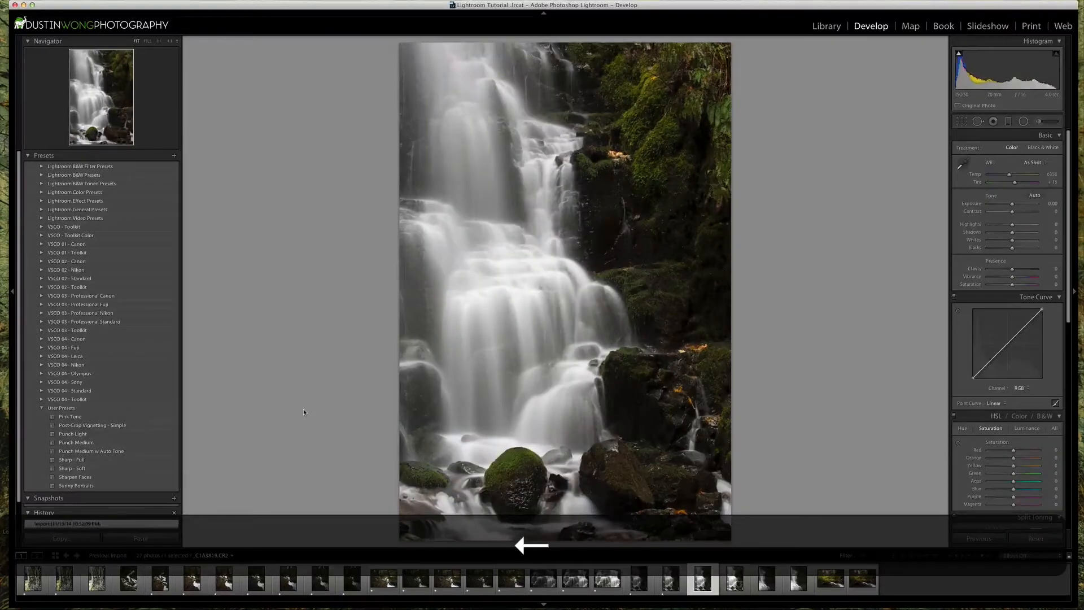
key(1)
Step: Rate the keepers among the remaining vertical waterfall photos and the wooden-bridge photos one star, skipping unwanted shots
key(Right)
key(Right)
key(1)
key(Right)
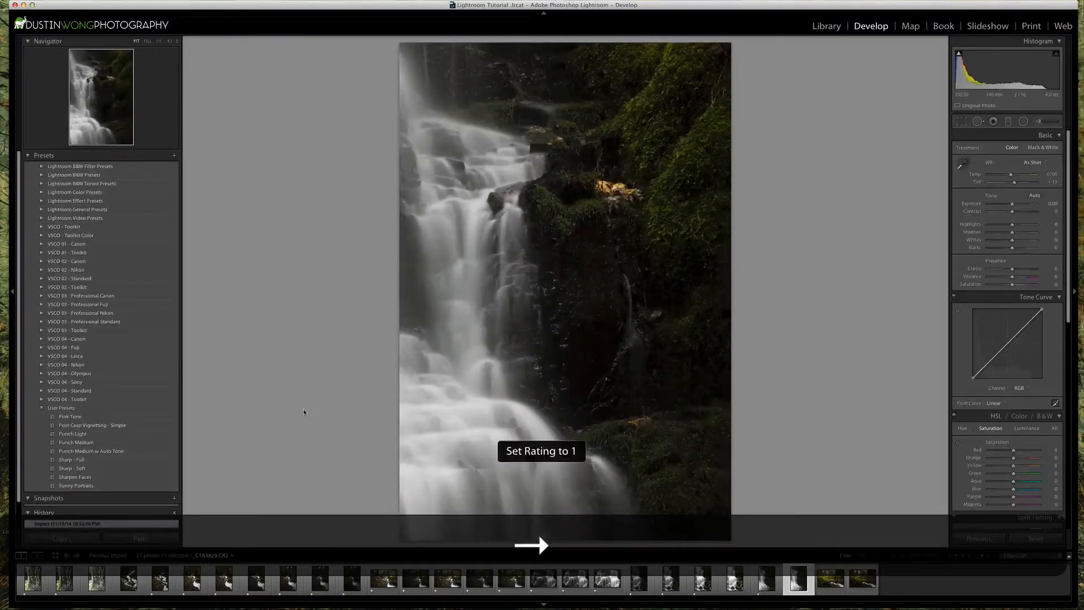
key(Right)
key(1)
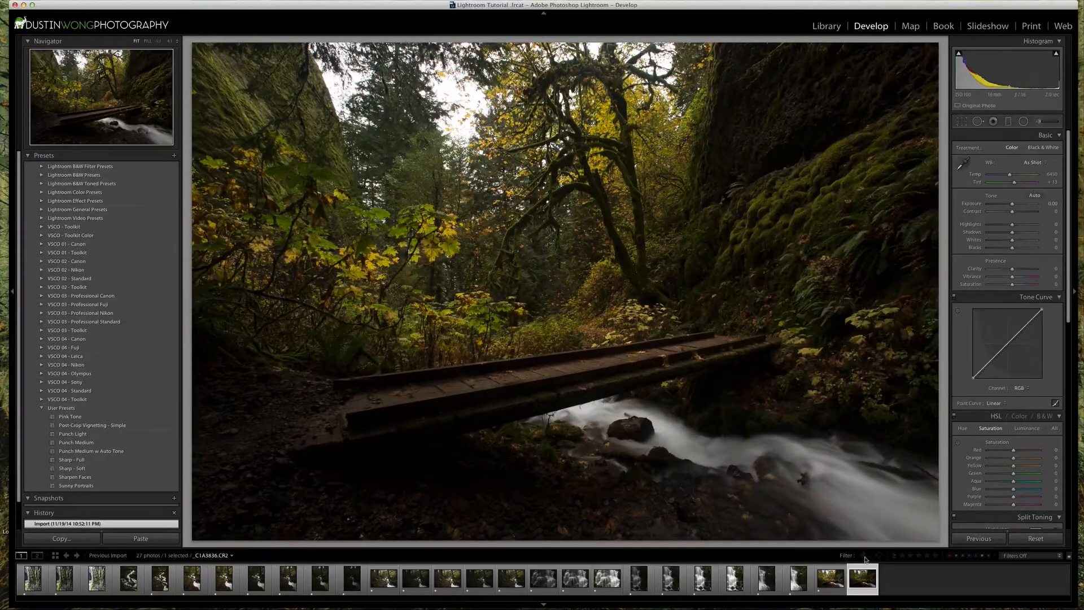
Step: Filter the filmstrip to one star and higher, and rate the two mossy-rock photos two stars
click(901, 556)
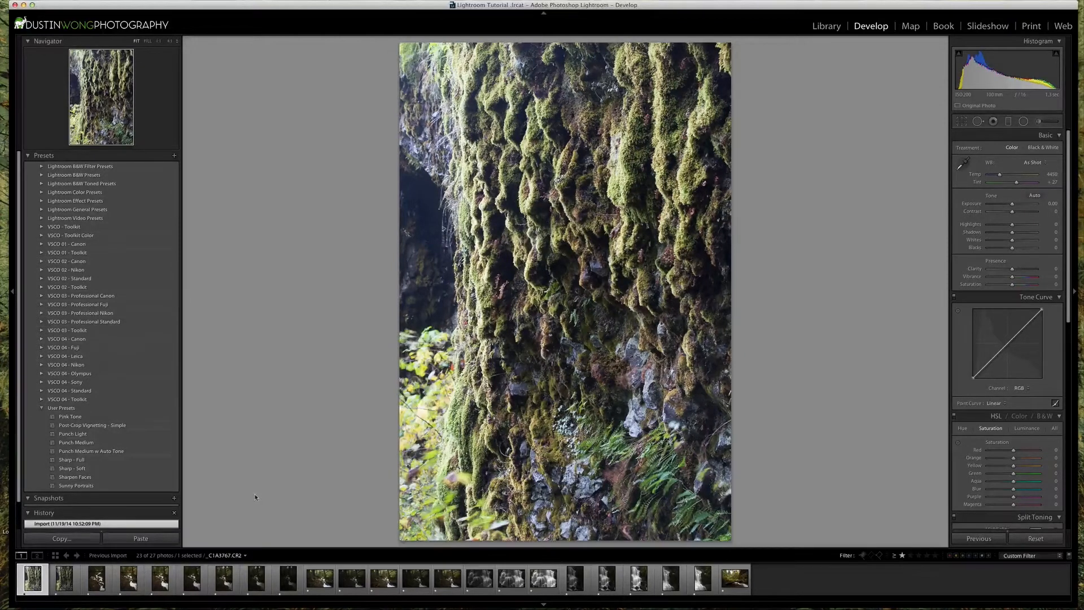
key(2)
key(Right)
key(2)
key(Right)
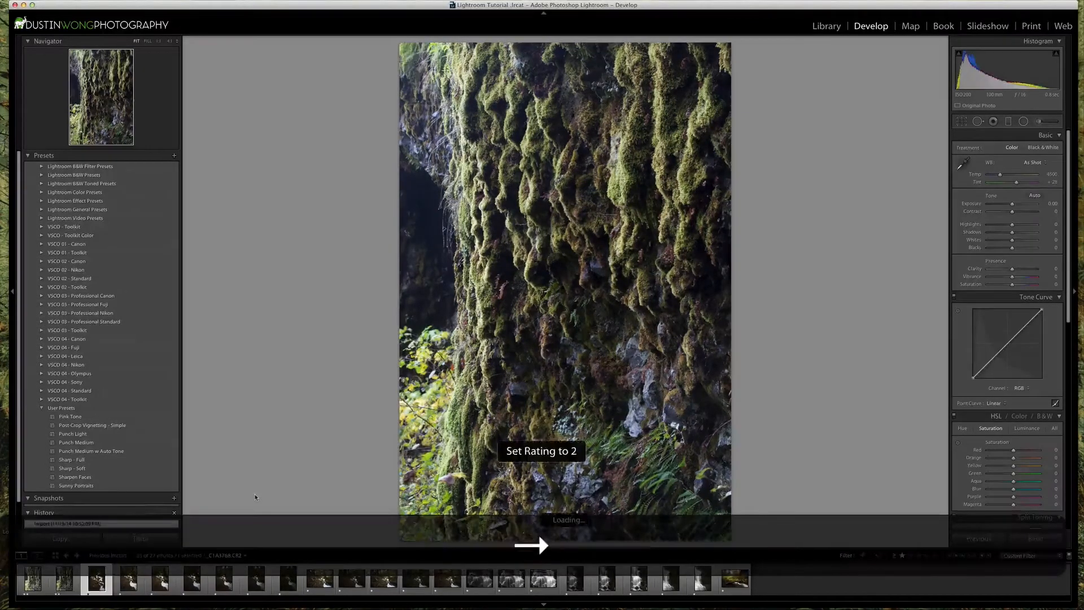
Step: Rate the best of the vertical forest-stream photos two stars, skipping the weaker shots between them
key(2)
key(Right)
key(Right)
key(Right)
key(Right)
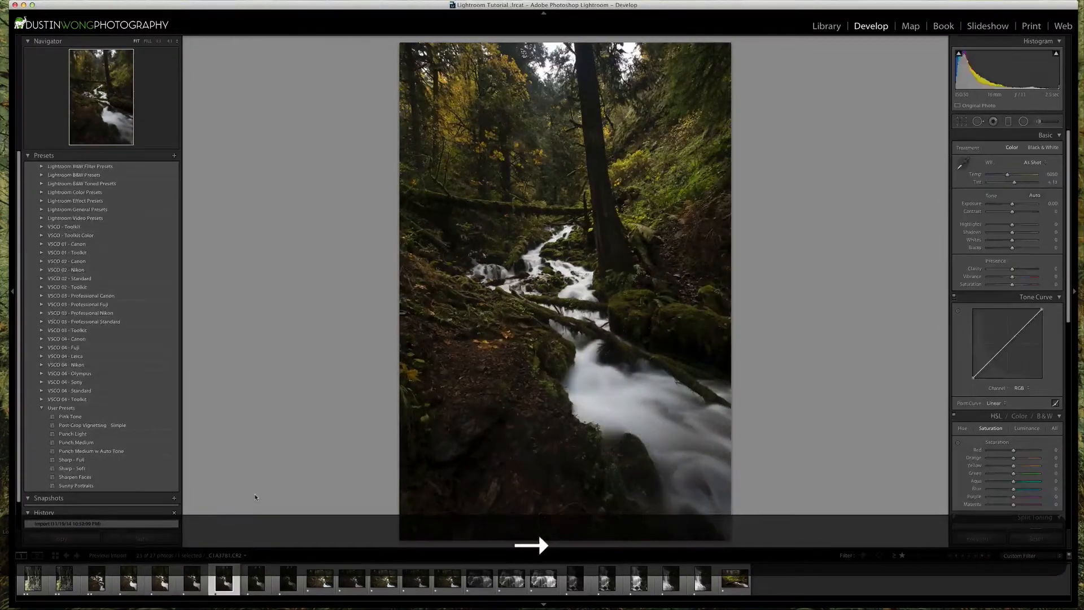
key(2)
key(Right)
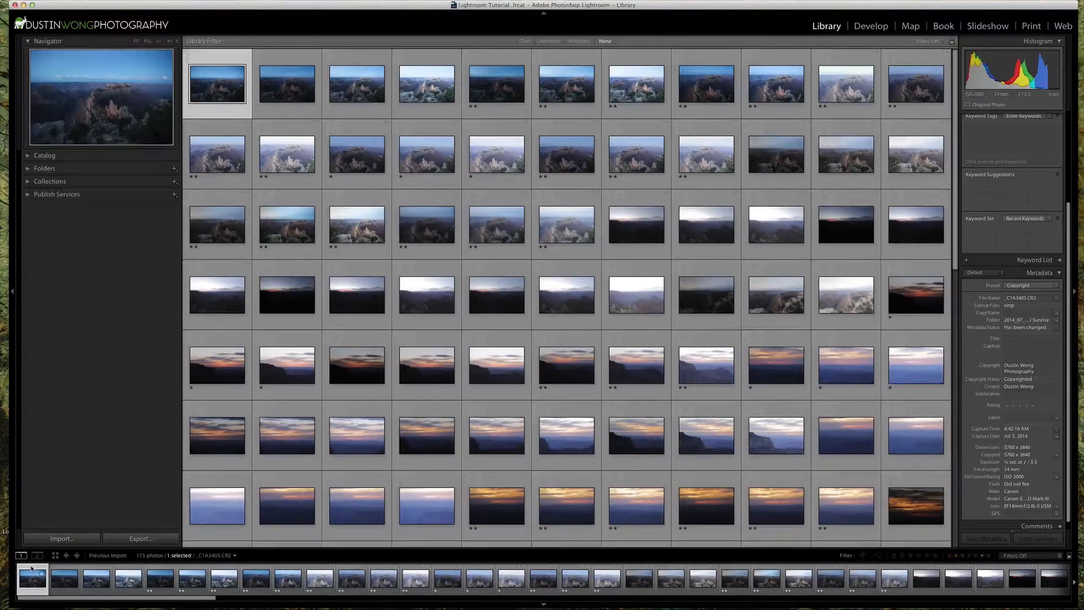
Step: Flag the first Grand Canyon photo, _C1A3405.CR2, as rejected and filter the library to rejected photos
key(x)
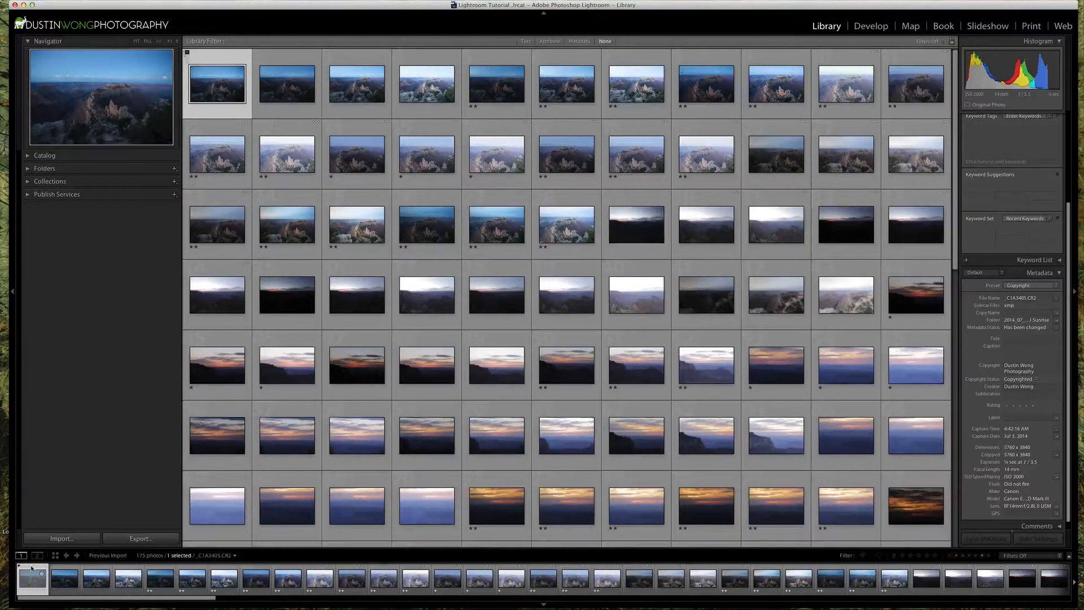
key(x)
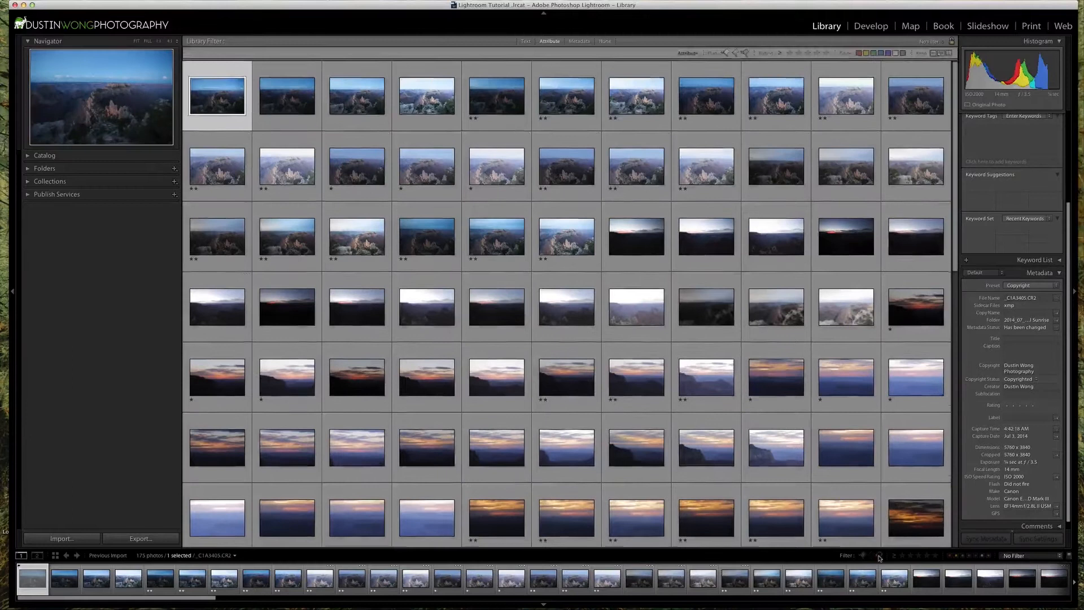
click(879, 556)
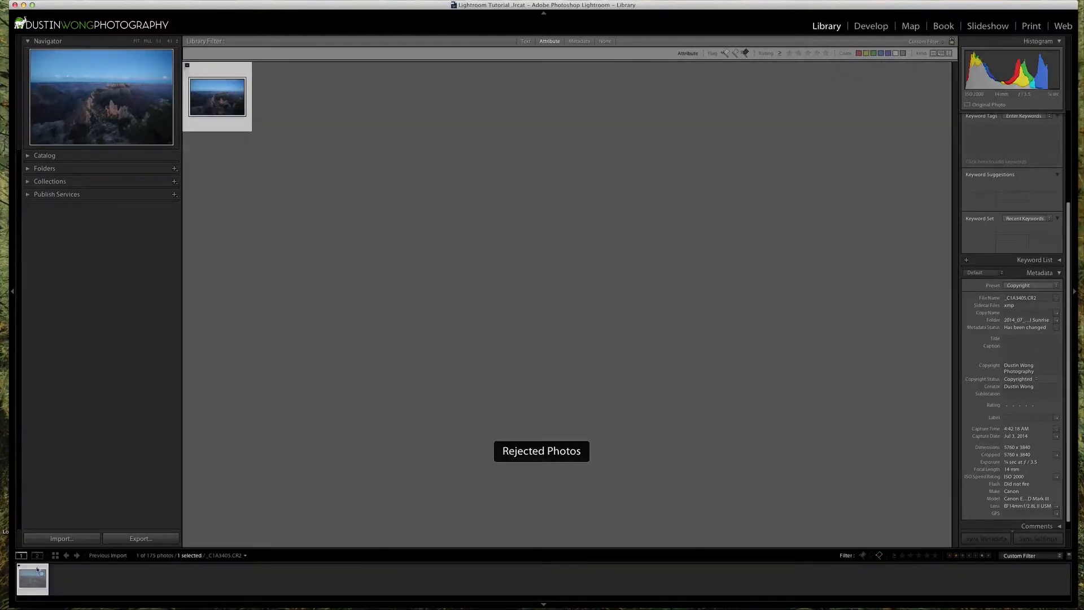
Step: View the removal options for the rejected photo without deleting it, and clear the rejected-photos filter
right_click(34, 570)
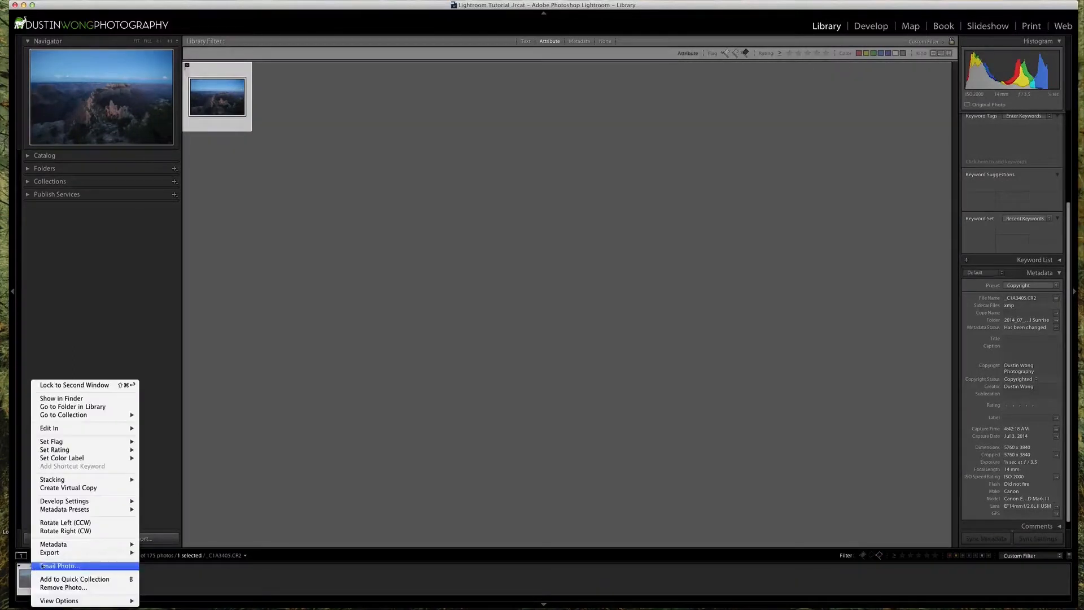
click(96, 588)
click(572, 191)
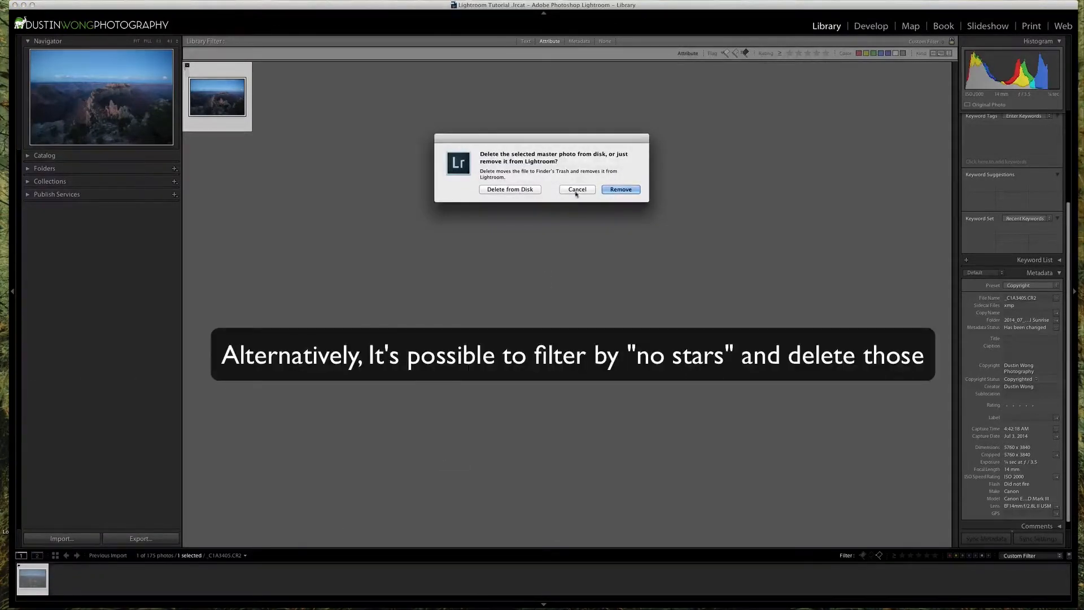
click(879, 557)
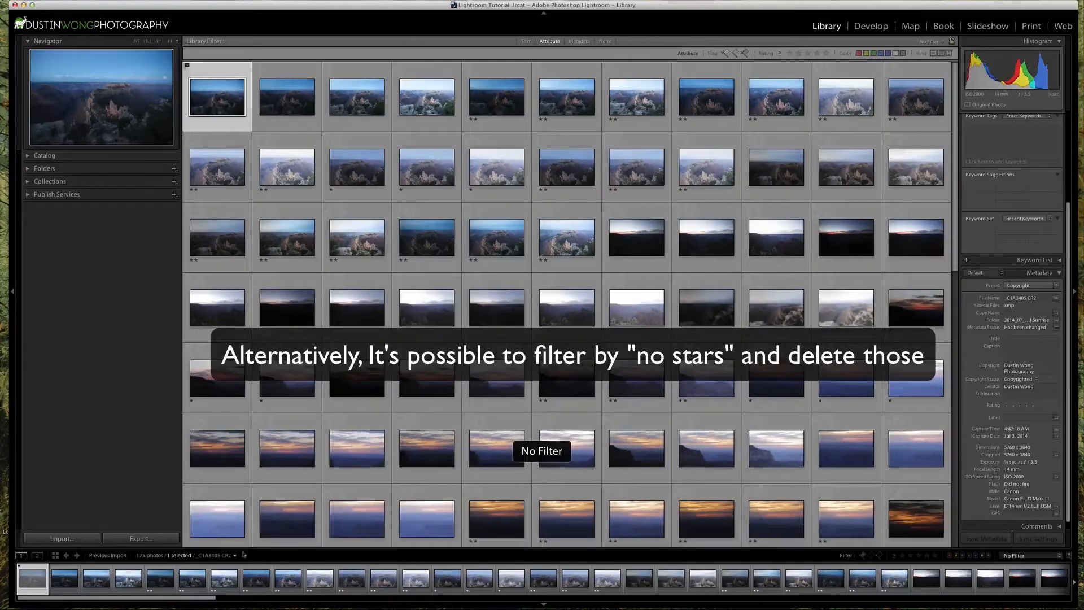
Step: Switch to the Develop module and compare the one-star and three-star filters, finishing with four stars and higher
click(871, 26)
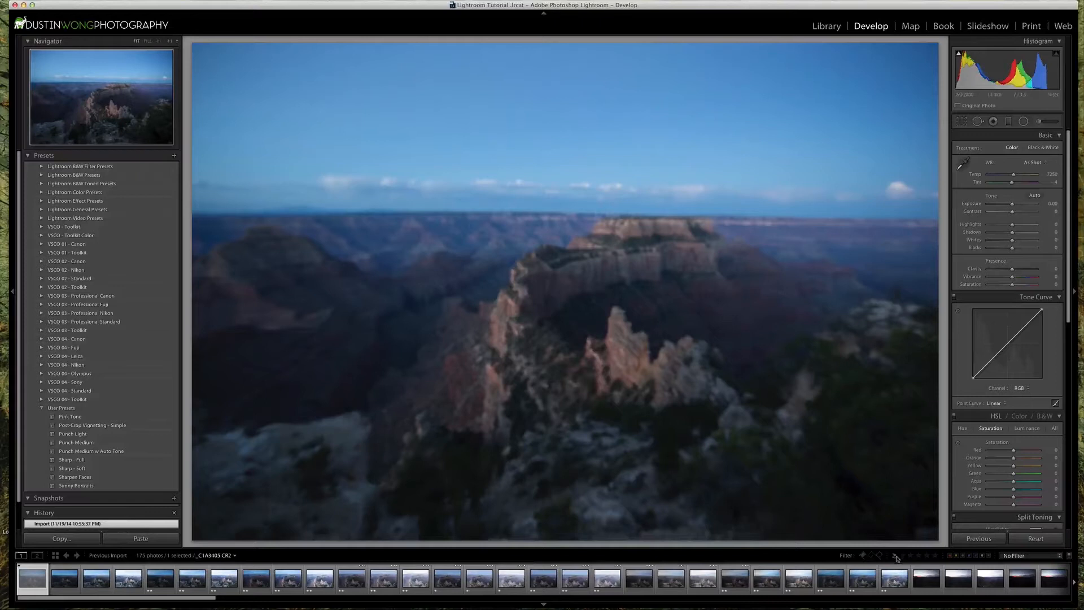
click(918, 556)
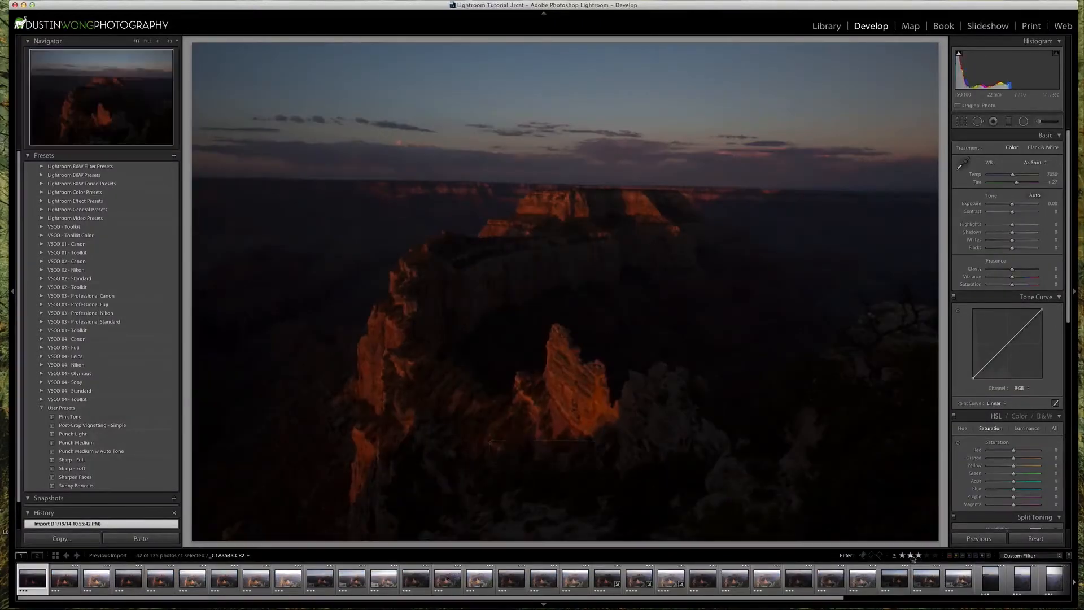
click(901, 556)
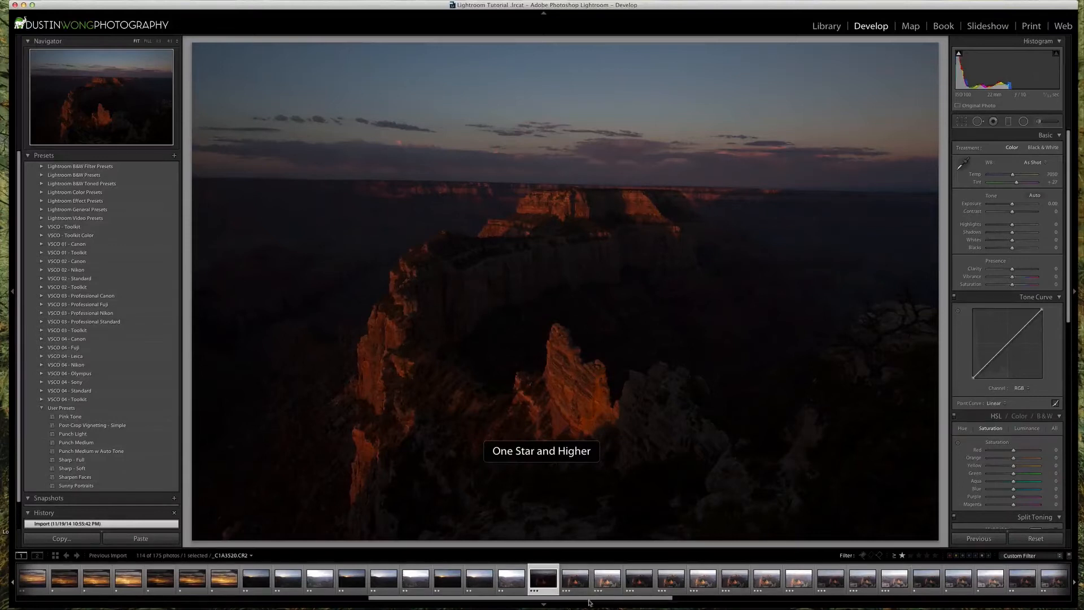
drag(588, 598, 975, 600)
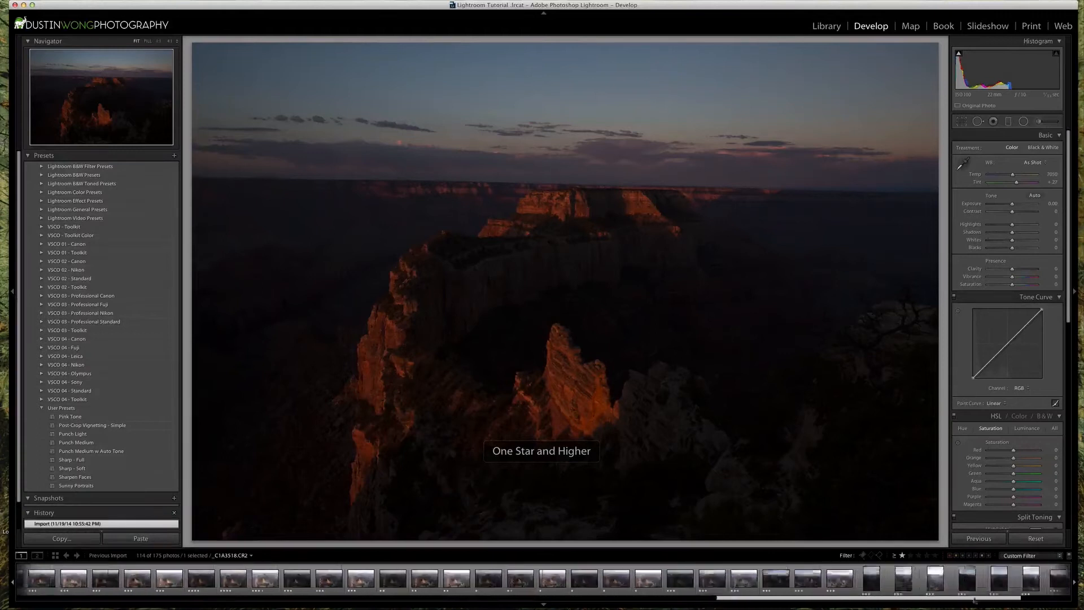
click(911, 556)
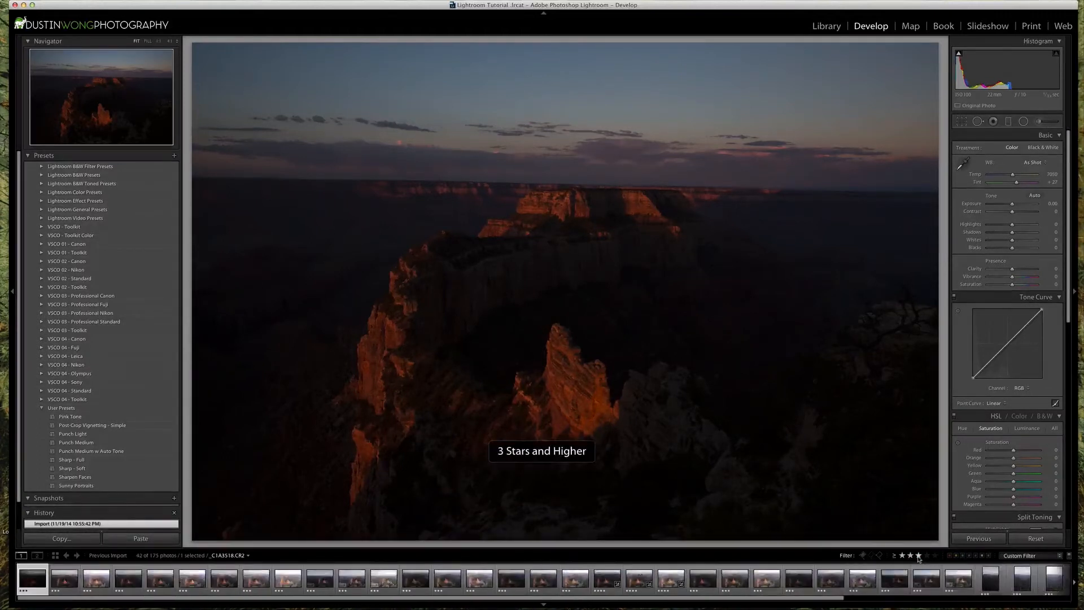
click(923, 556)
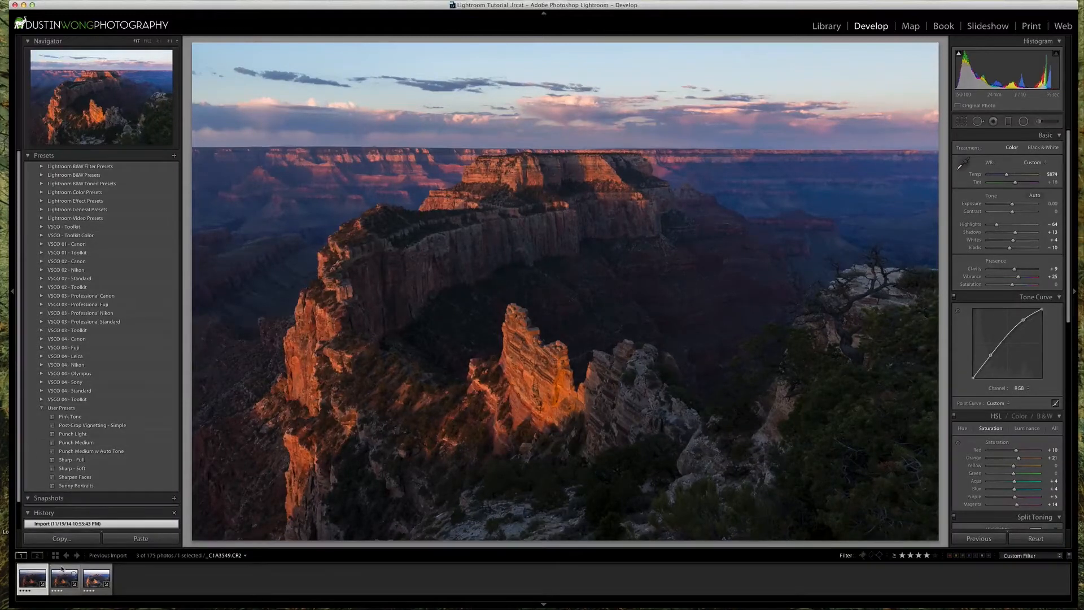
Step: Compare the three four-star Grand Canyon photos and reset the develop settings of the first one
click(62, 569)
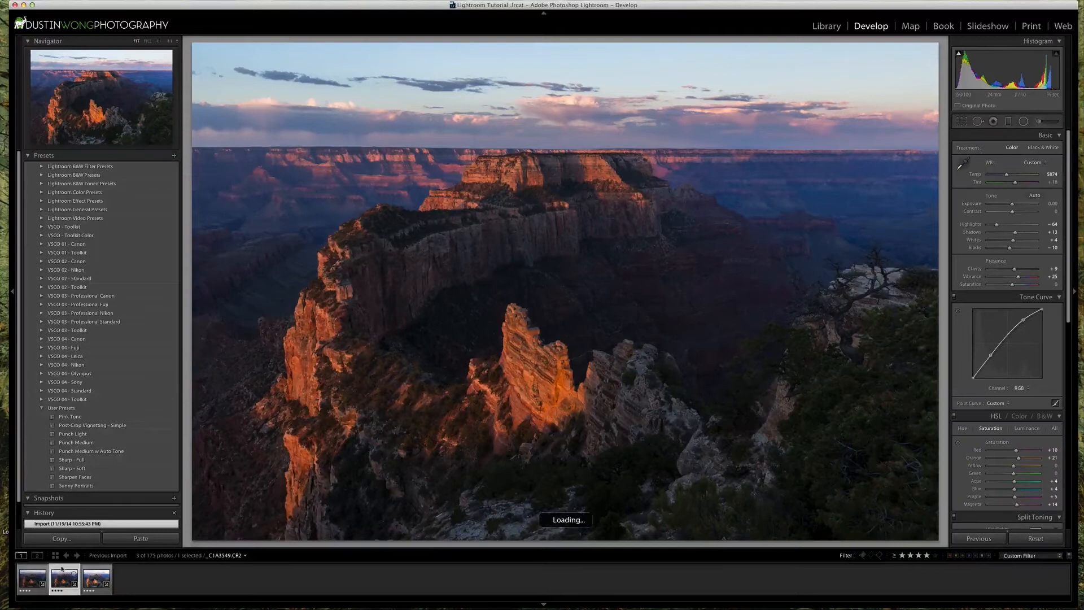
click(95, 570)
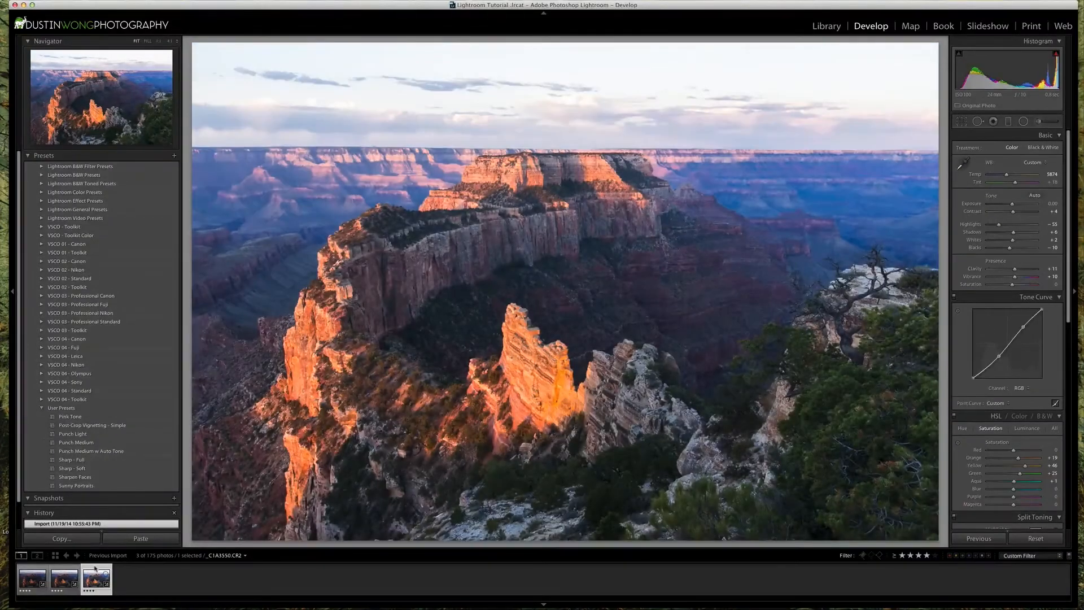
click(62, 571)
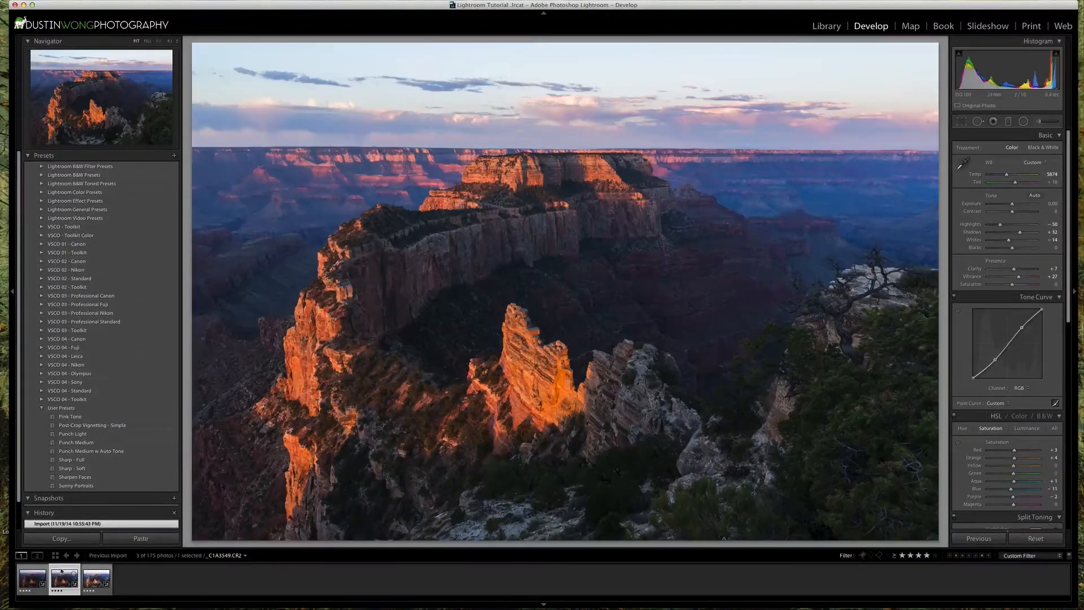
click(30, 572)
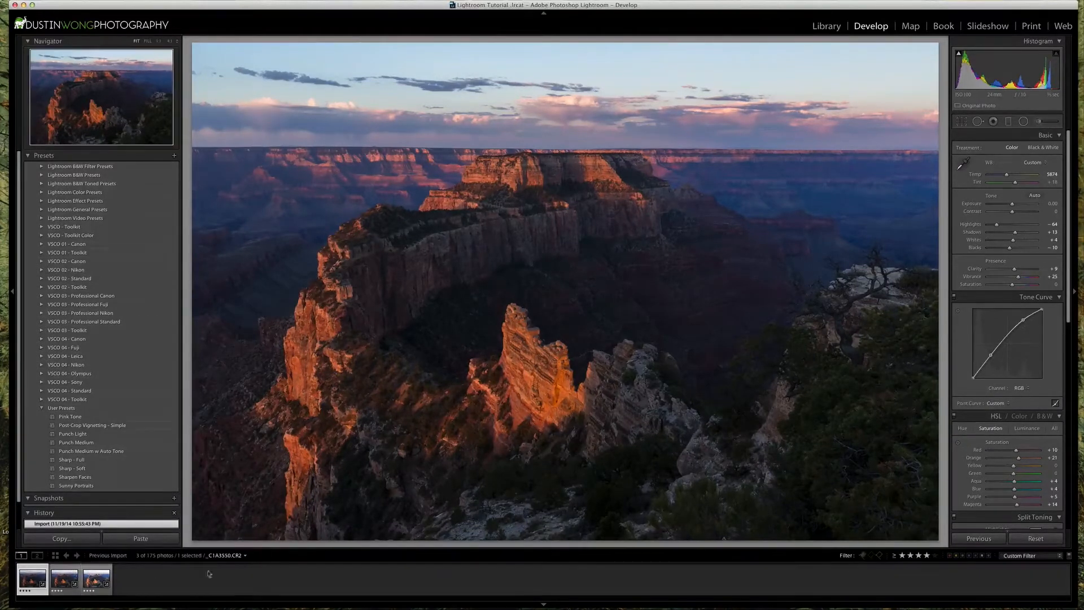
click(1036, 538)
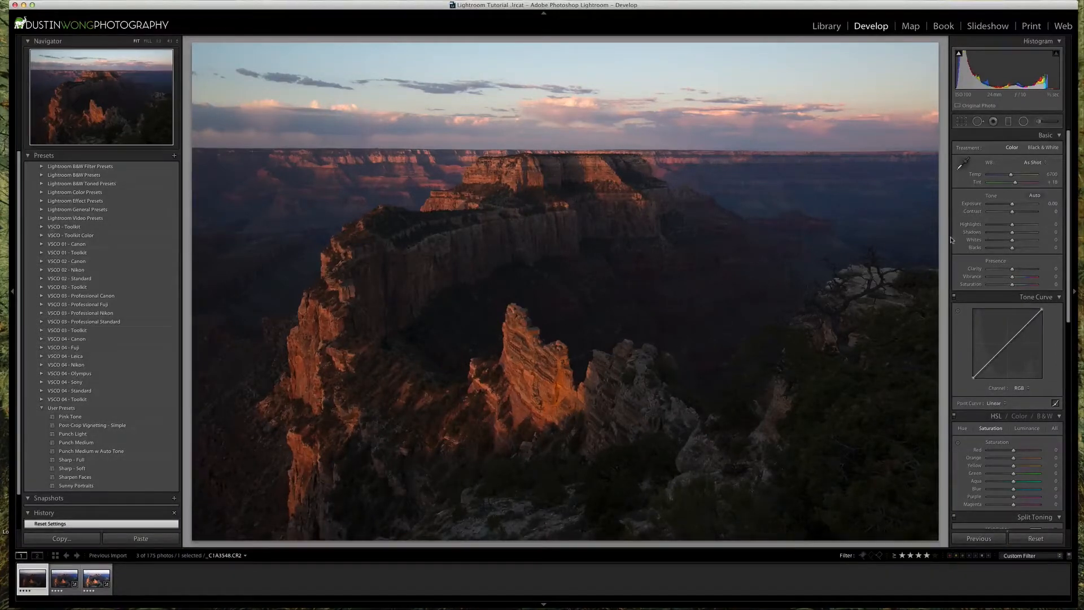
Step: Enable lens profile corrections for the photo, try a different vignetting amount, and restore it to 100
scroll(950, 239, down, 5)
scroll(952, 237, down, 12)
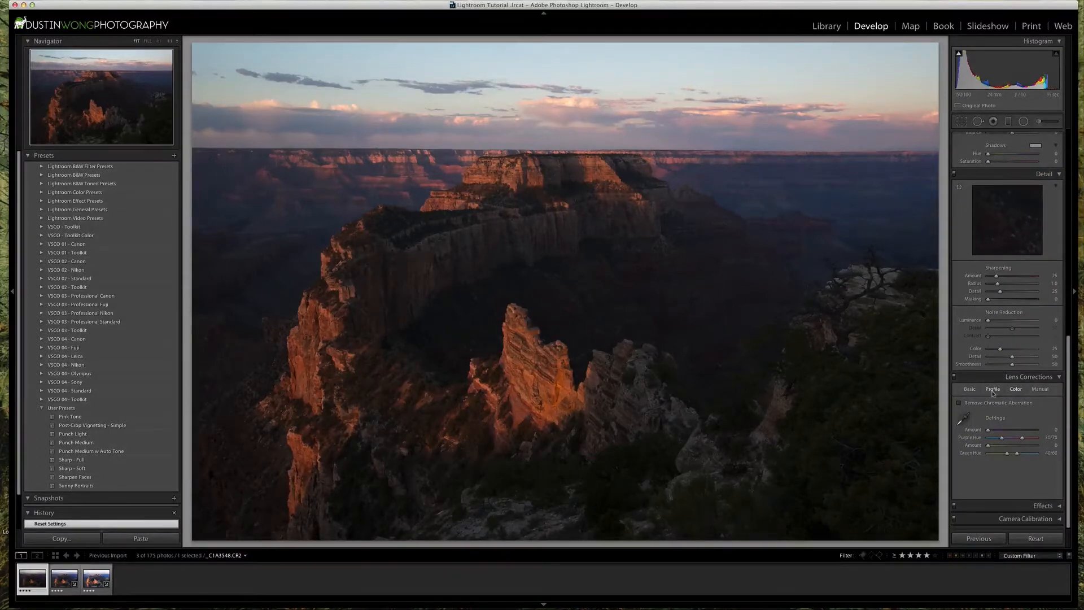
click(993, 390)
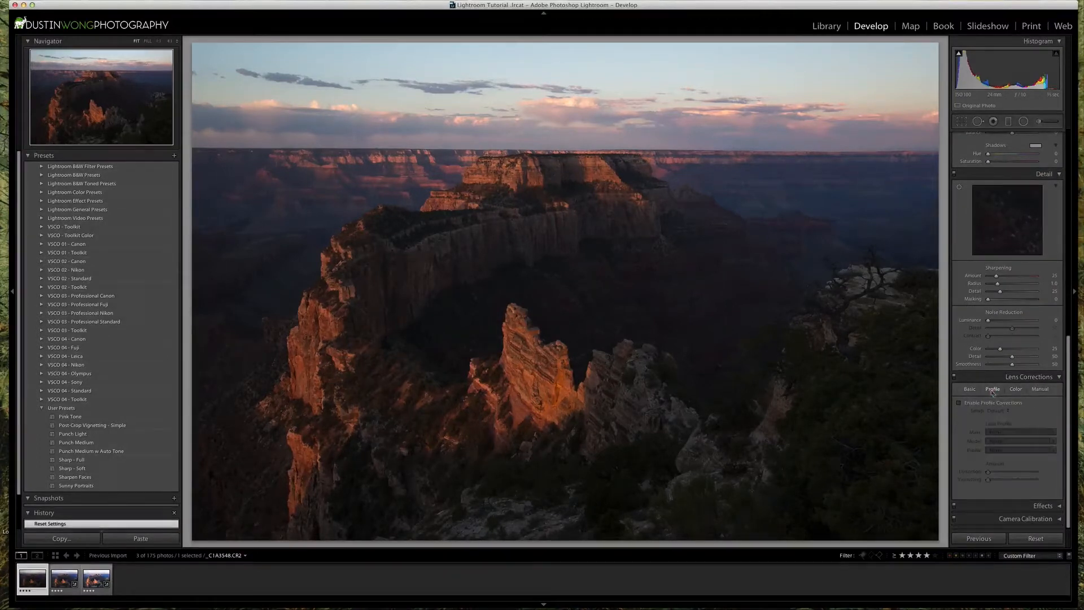
click(959, 403)
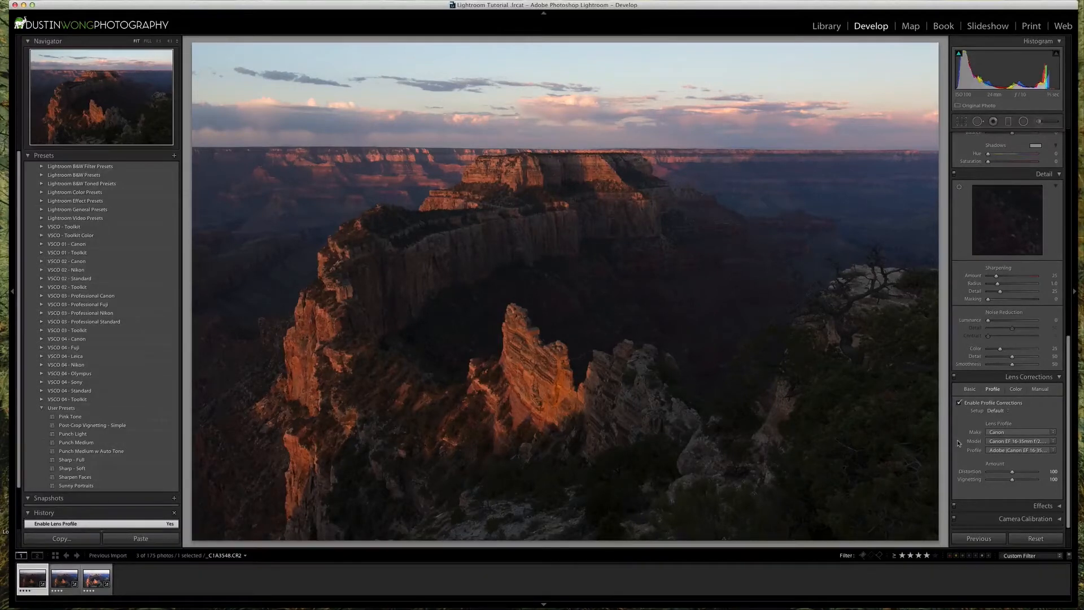
drag(1012, 472, 976, 489)
double_click(970, 480)
Step: Turn on chromatic aberration removal in the photo's lens corrections
click(1016, 390)
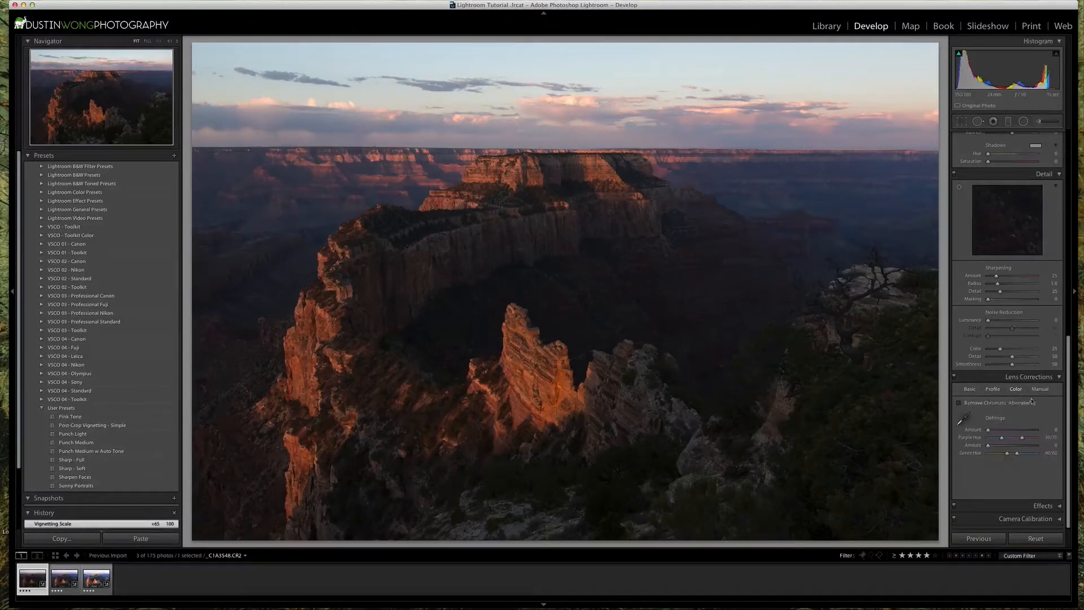
click(995, 403)
scroll(1003, 419, up, 10)
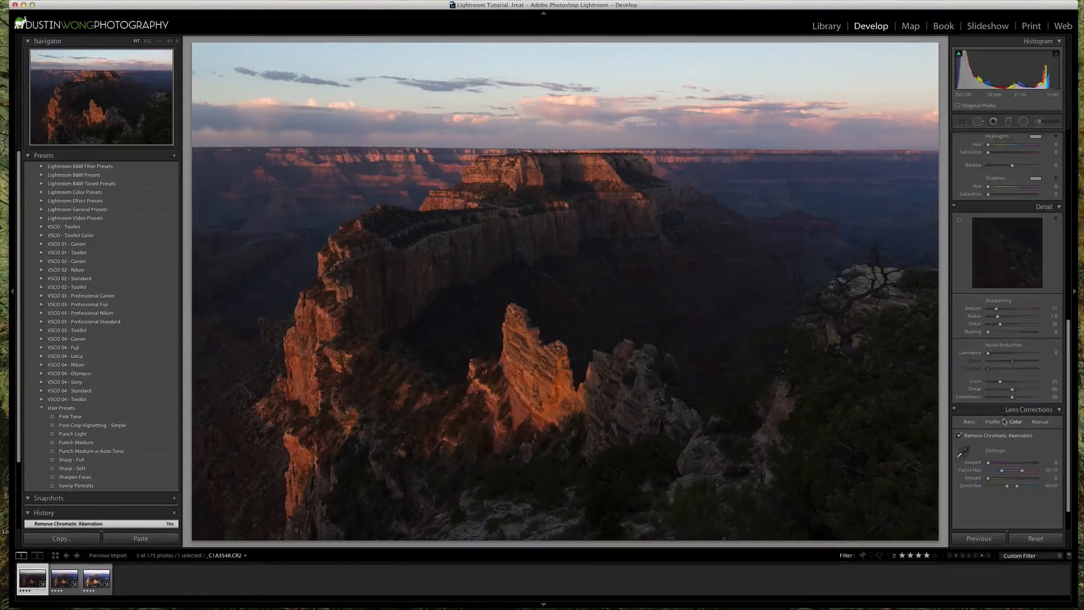
scroll(1004, 421, up, 3)
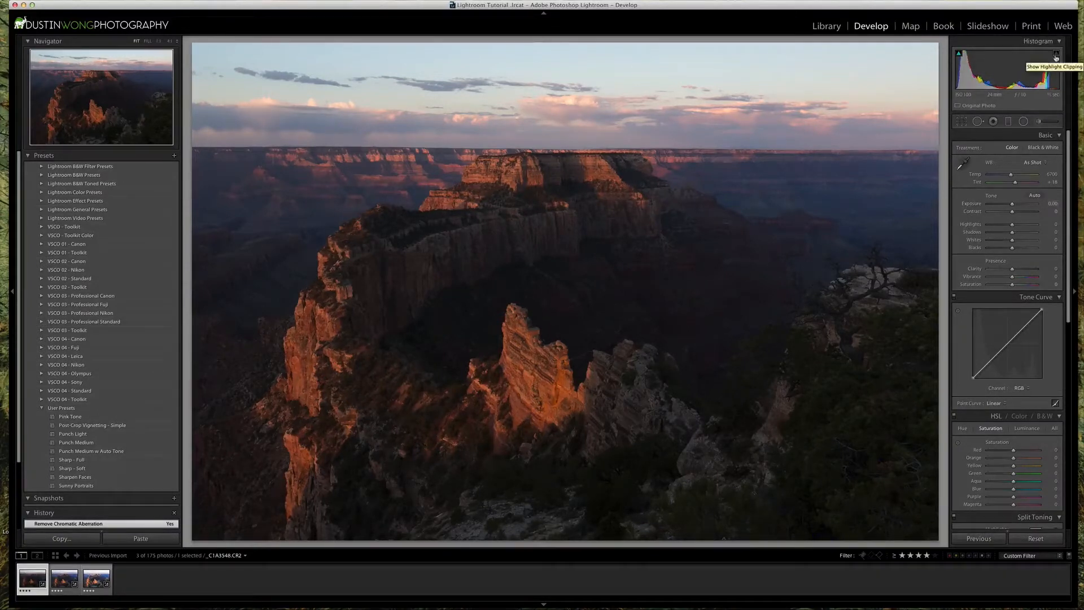
mouse_move(960, 56)
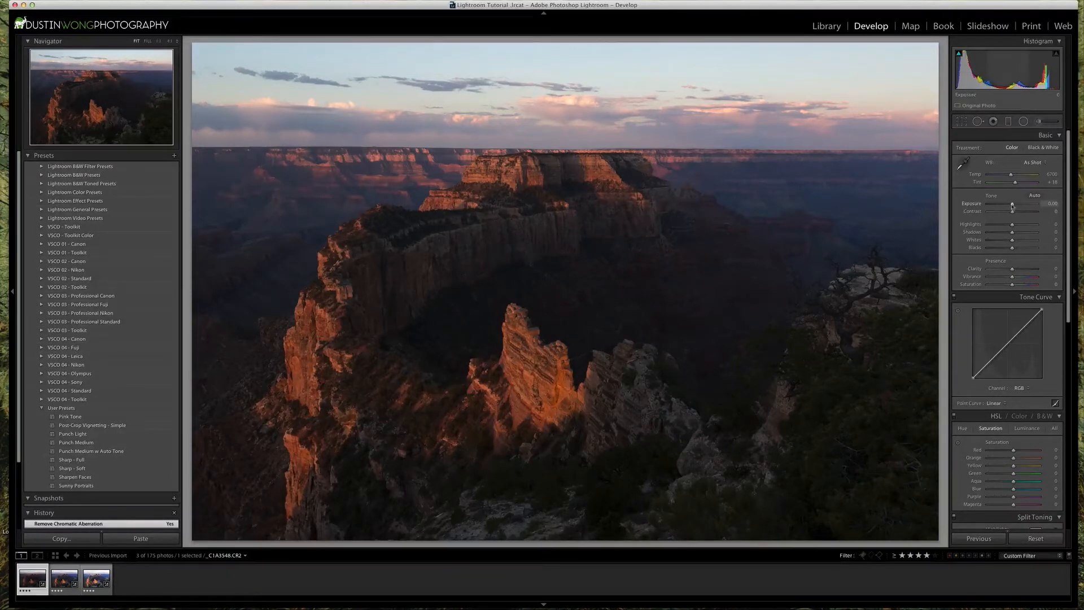
Step: Brighten the Grand Canyon photo by setting its exposure to +1.10
drag(1013, 207, 1019, 207)
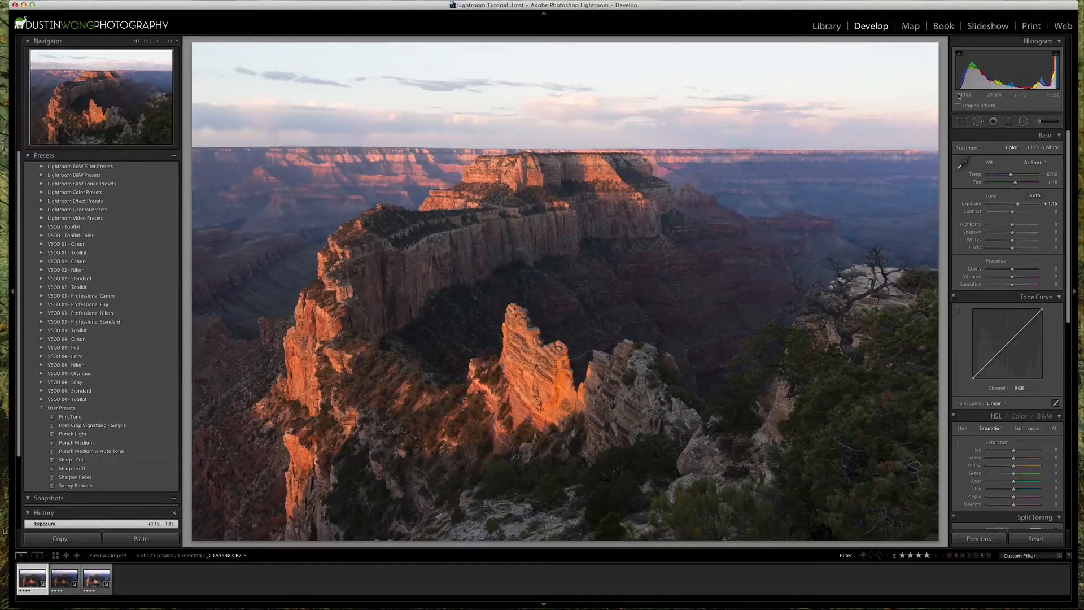
click(1012, 205)
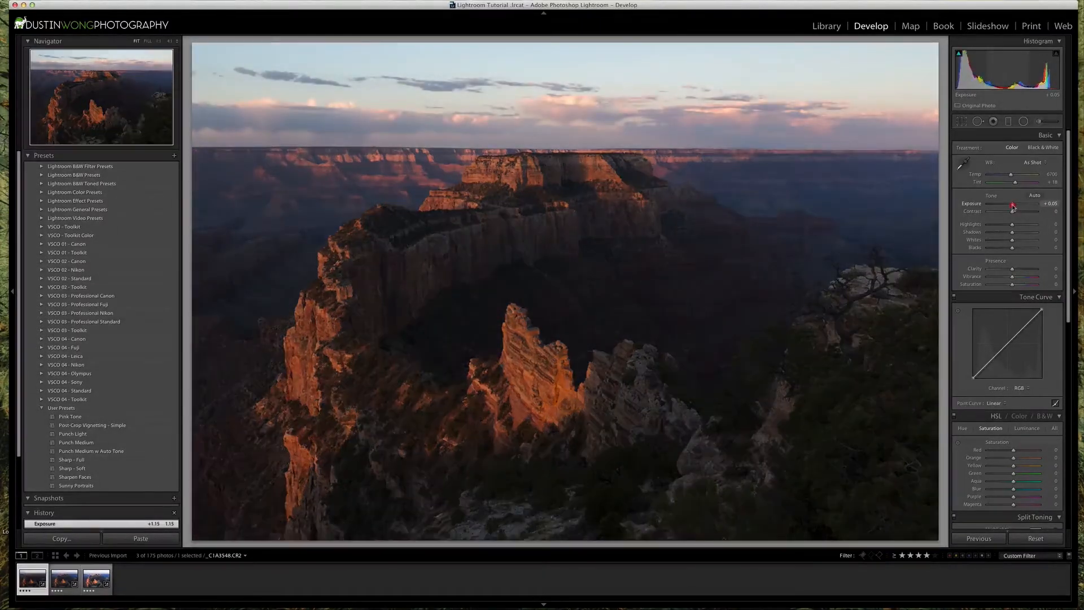
double_click(979, 205)
drag(1012, 205, 1018, 208)
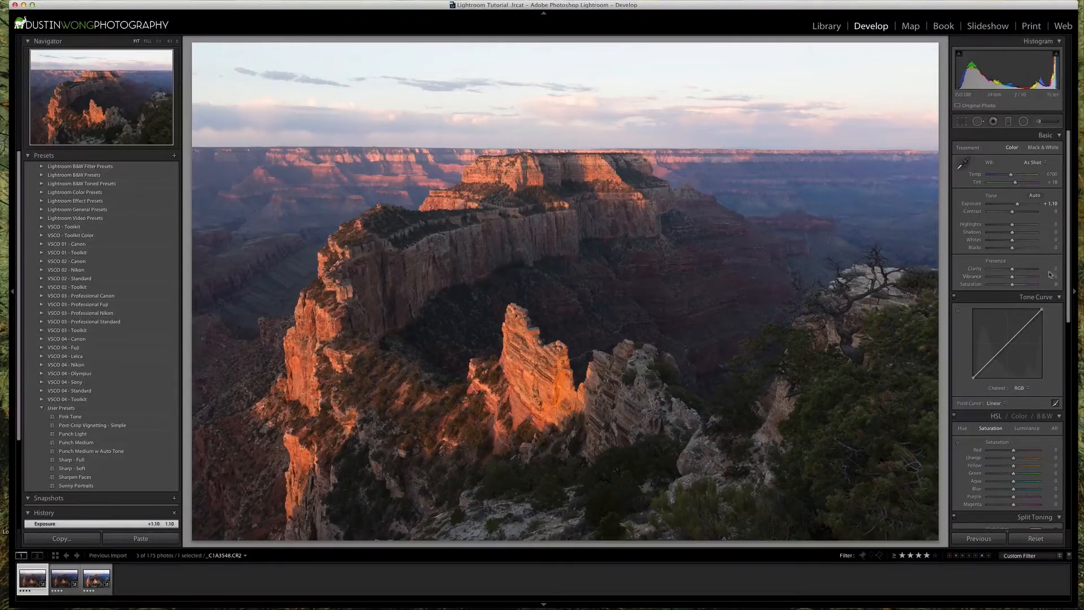
Step: Balance the photo's tones with highlights at -100, shadows at +12, whites at -8 and blacks at +15
drag(1012, 226, 992, 227)
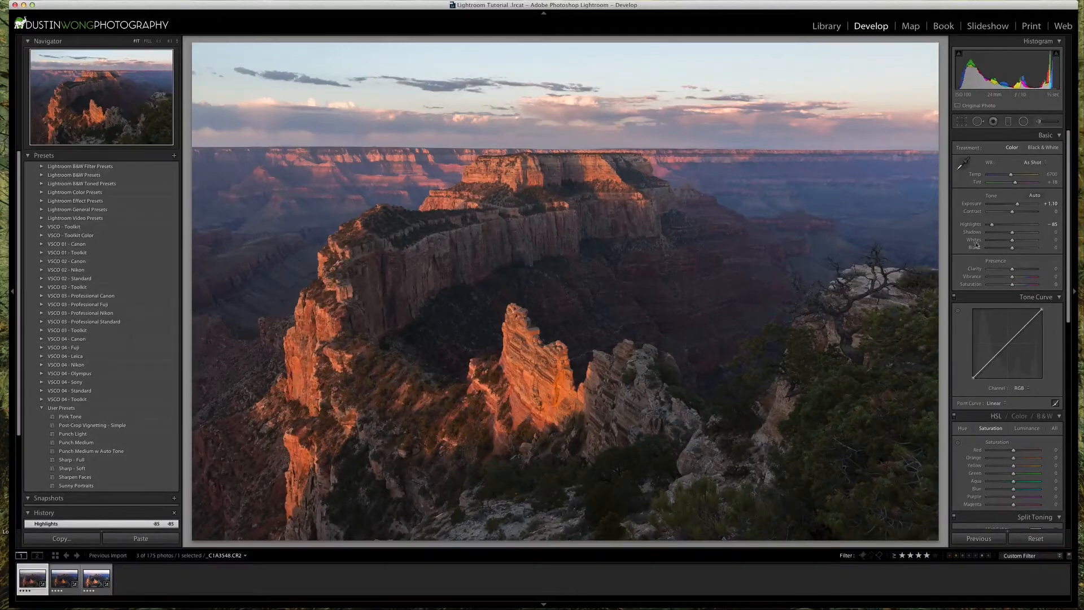
drag(992, 227, 991, 230)
drag(1013, 237, 1016, 235)
drag(1013, 241, 1015, 250)
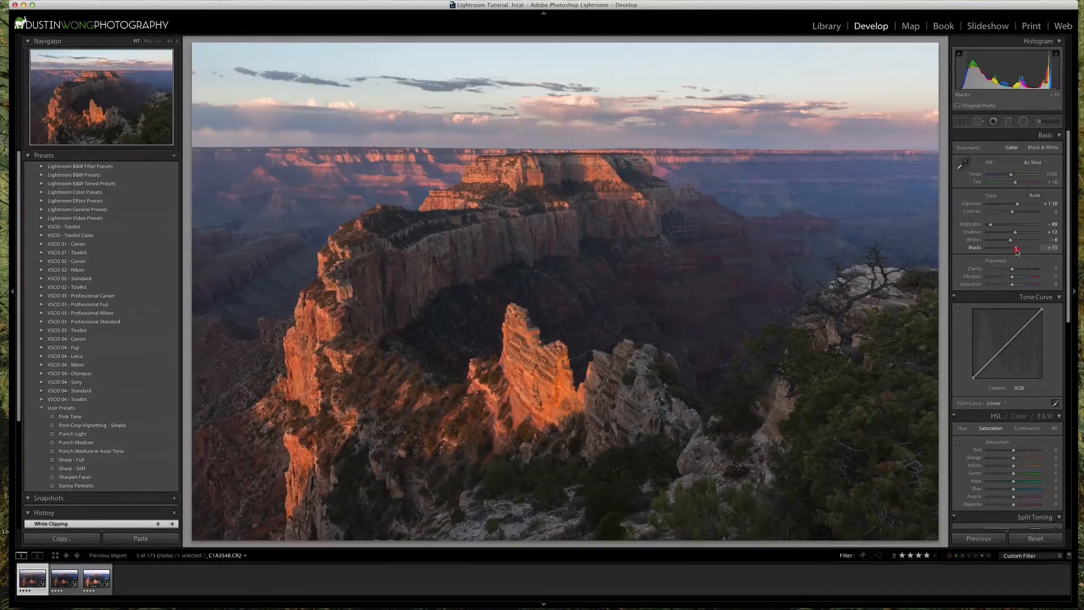
drag(1016, 251, 984, 228)
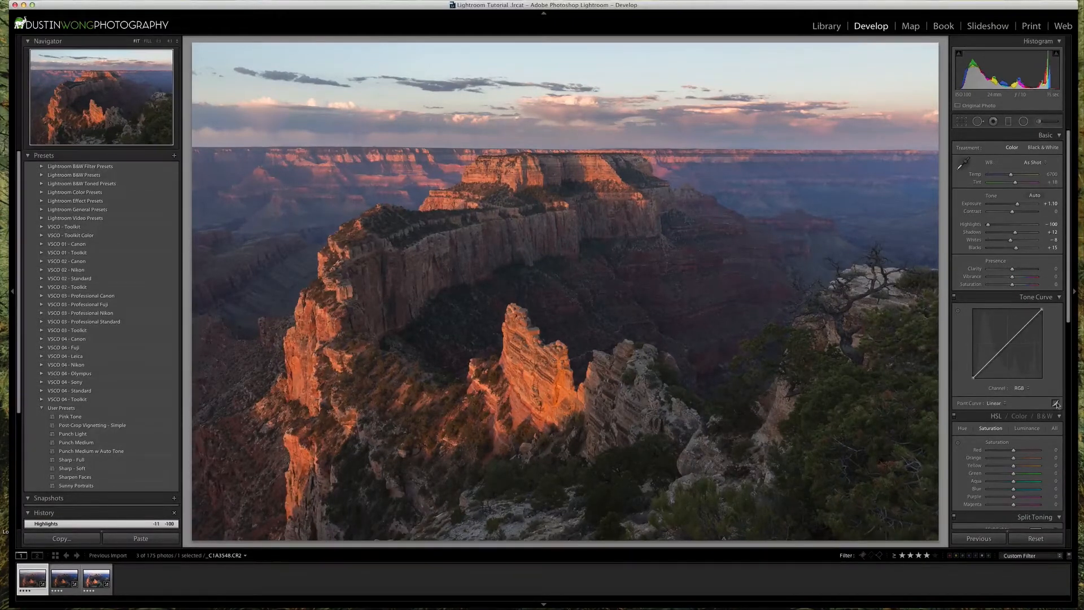
Step: Try region-based shadow adjustments on the tone curve, reset the shadows, and return to point curve editing
click(1056, 404)
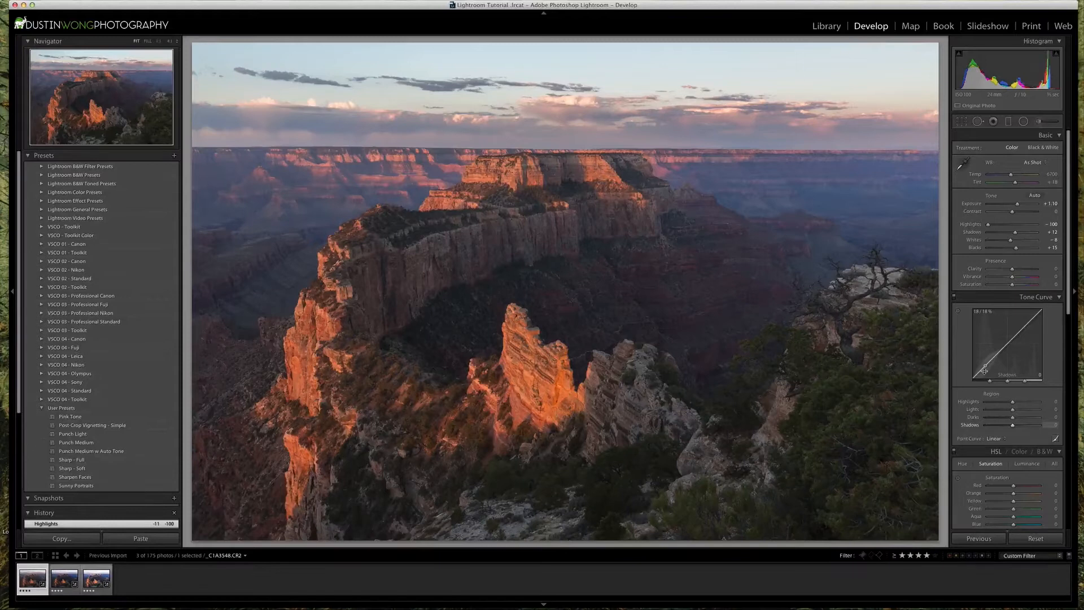
drag(985, 366, 985, 361)
drag(985, 368, 986, 370)
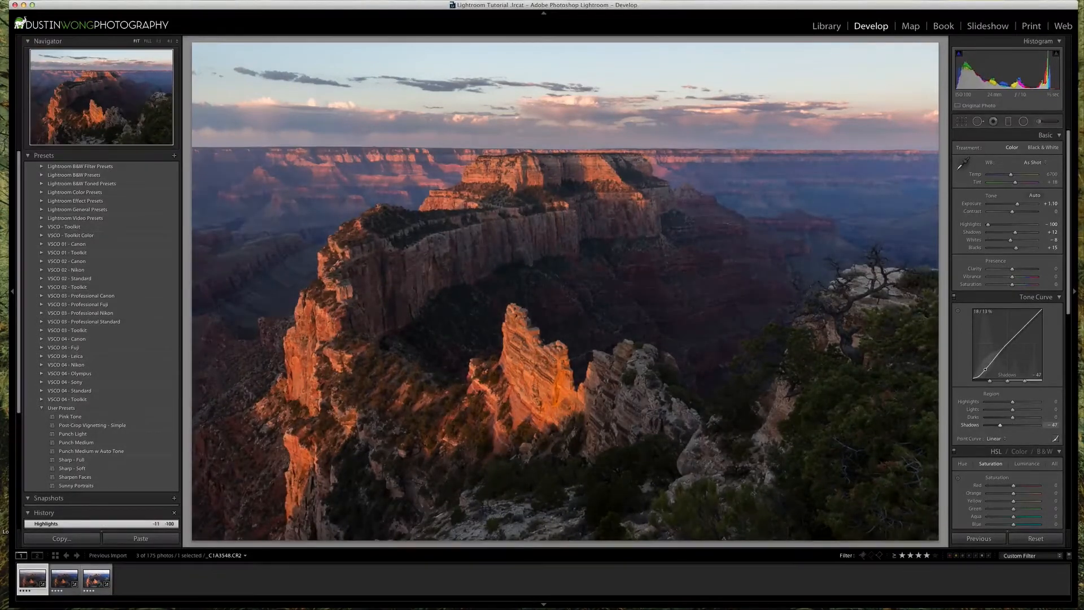
drag(985, 367, 985, 367)
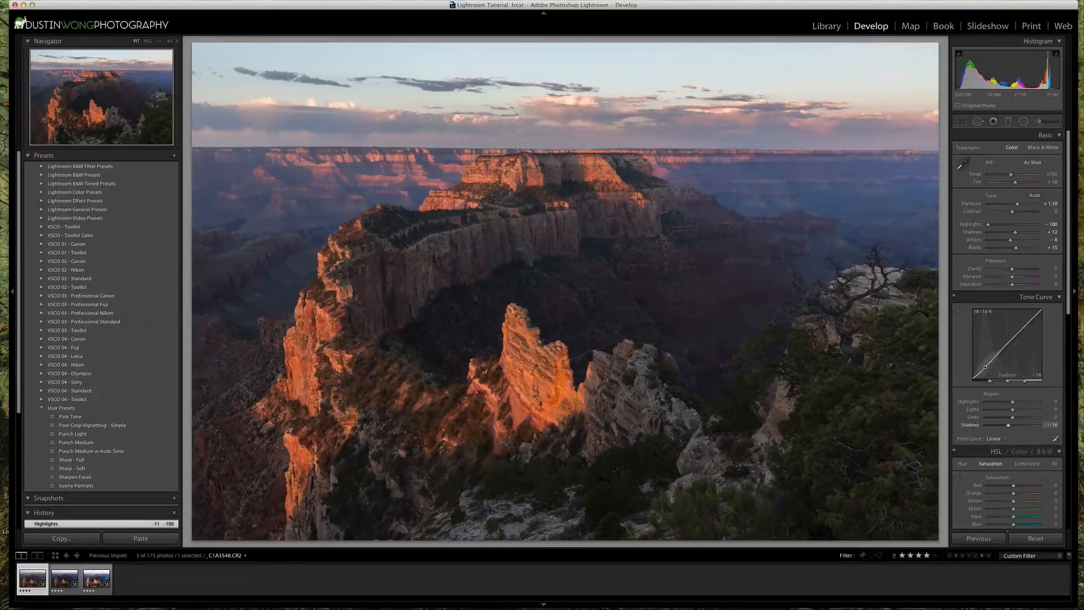
drag(986, 365, 985, 368)
drag(985, 369, 986, 367)
double_click(969, 426)
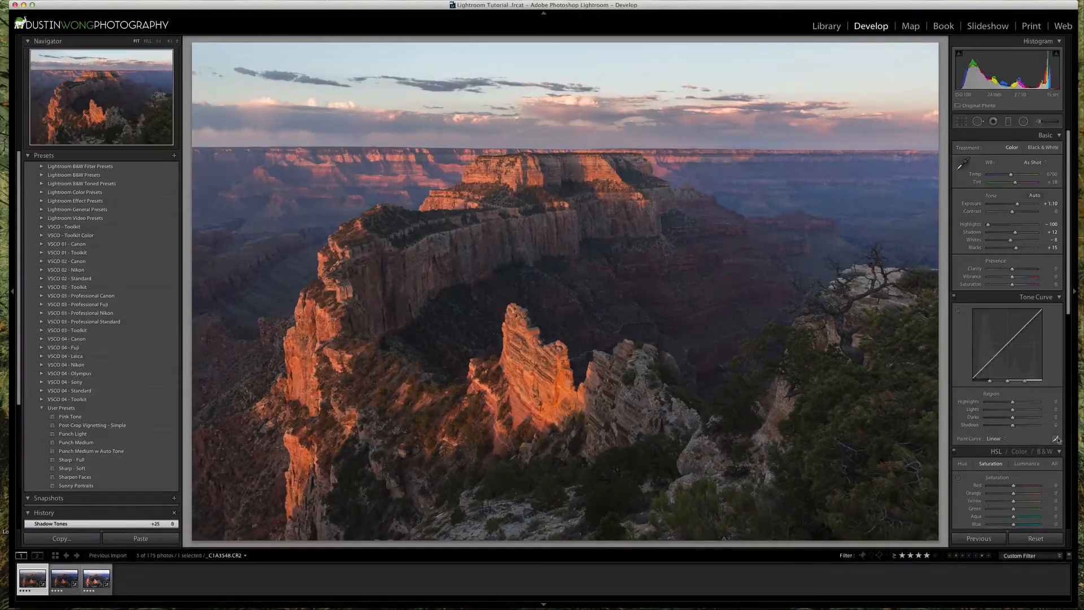
click(1056, 439)
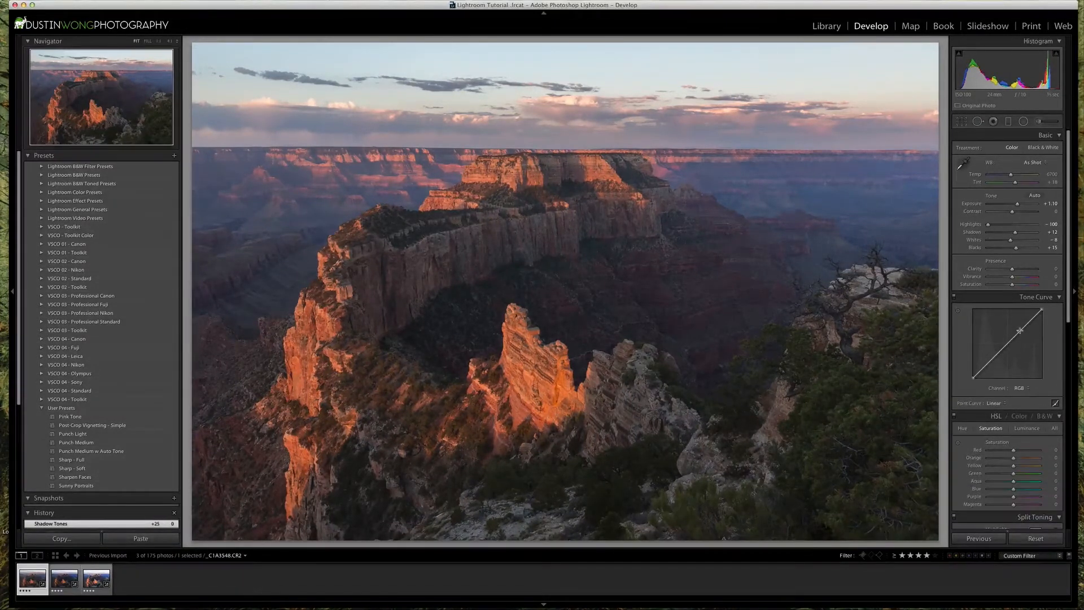
Step: Shape the RGB point curve into an S-curve with raised highlights and lowered shadows
drag(1020, 330, 1019, 323)
drag(986, 362, 1010, 335)
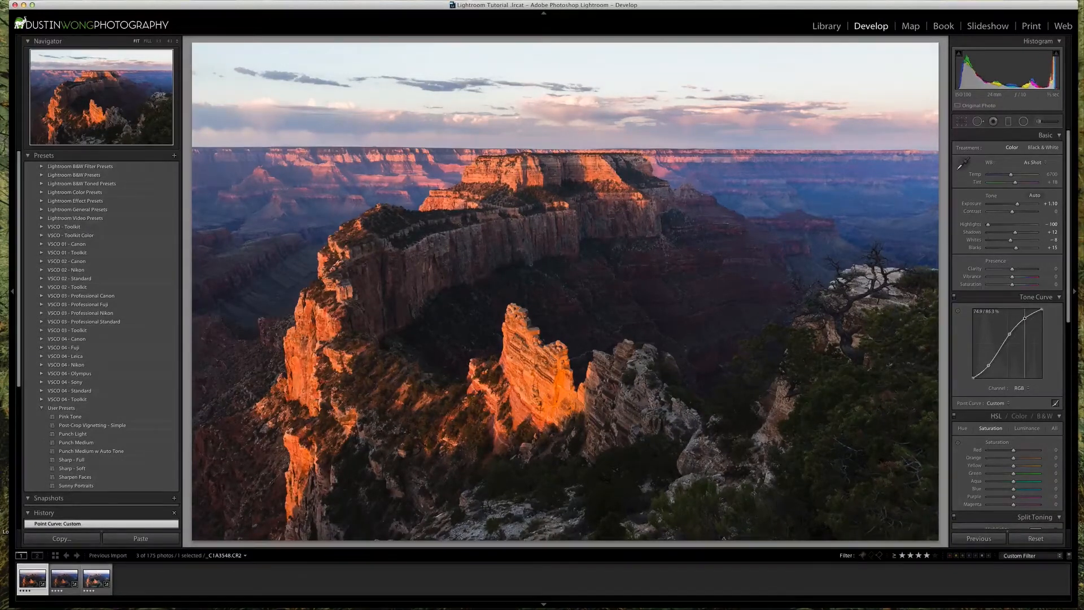
drag(1008, 334, 1010, 336)
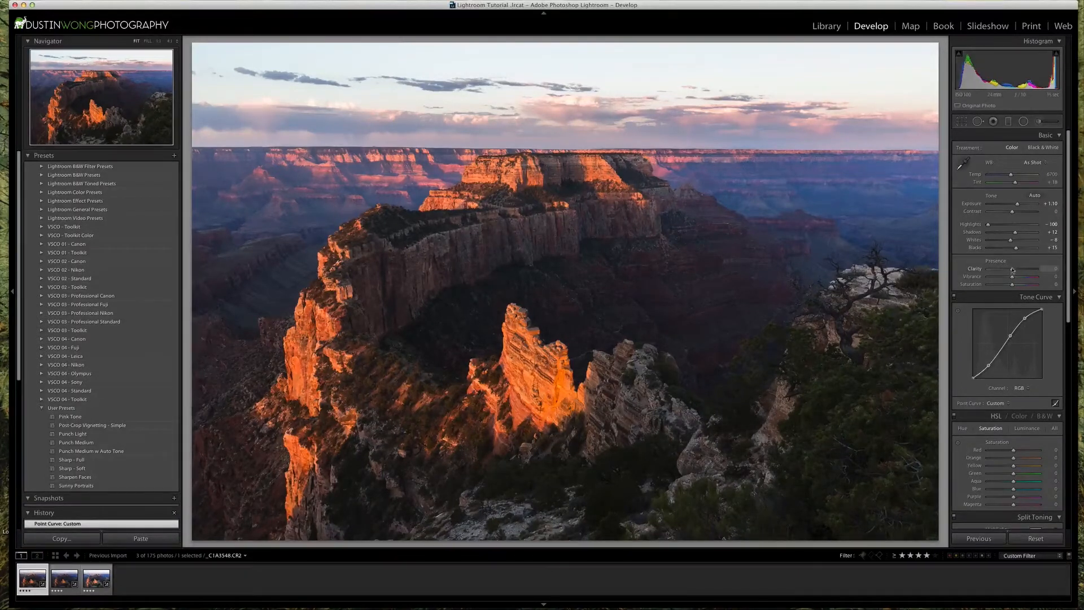
Step: Set the photo's presence values to clarity +24, vibrance +36 and saturation +4
drag(1013, 272, 1018, 271)
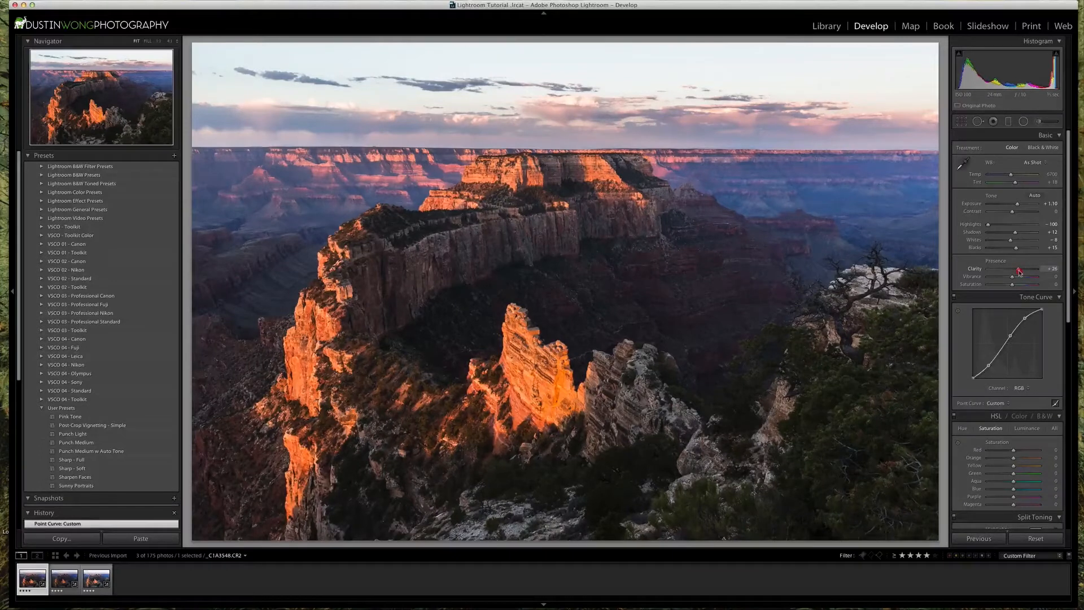
drag(1020, 271, 1020, 273)
drag(1020, 272, 1019, 273)
drag(1012, 278, 1017, 278)
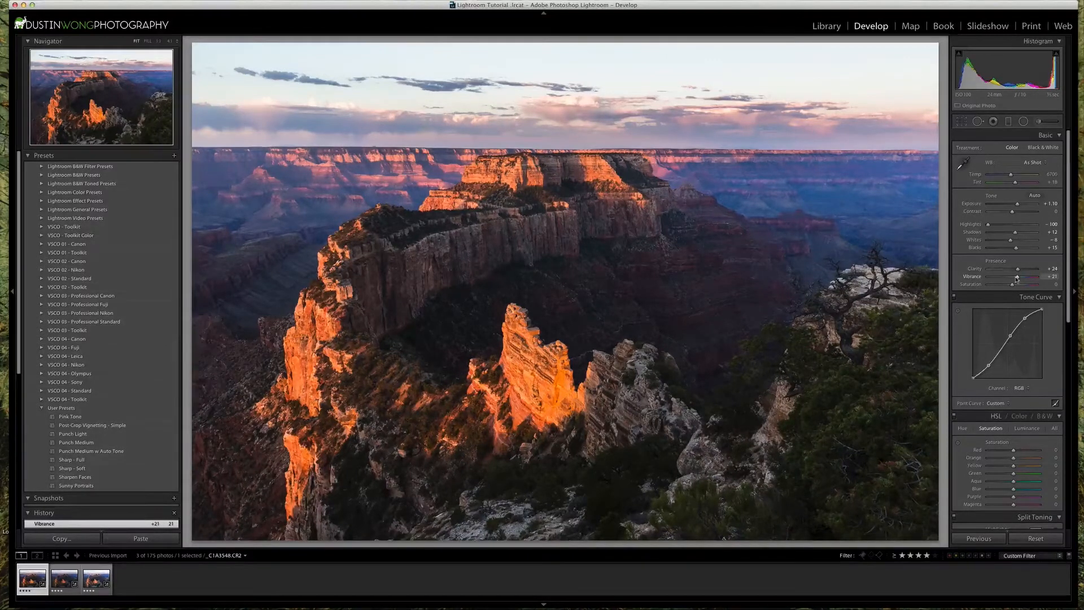
drag(1017, 279, 1019, 279)
drag(1020, 279, 1021, 278)
drag(1012, 286, 1014, 291)
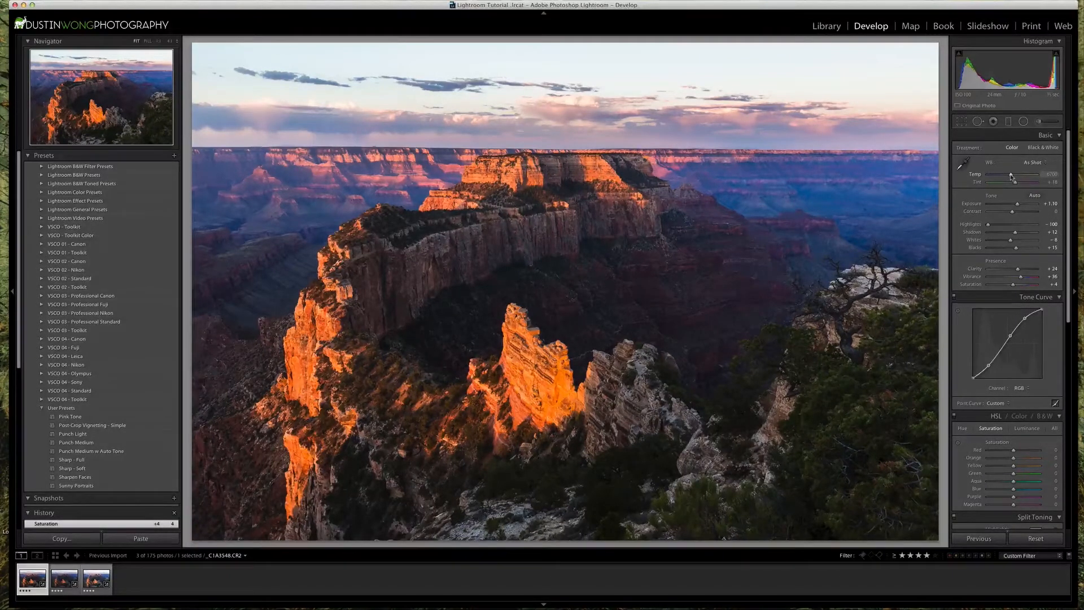
Step: Try warmer and cooler white balances, then fine-tune the temperature to 6119
mouse_move(1011, 175)
mouse_down()
mouse_move(1000, 178)
mouse_move(1014, 179)
mouse_up()
drag(1014, 179, 1018, 179)
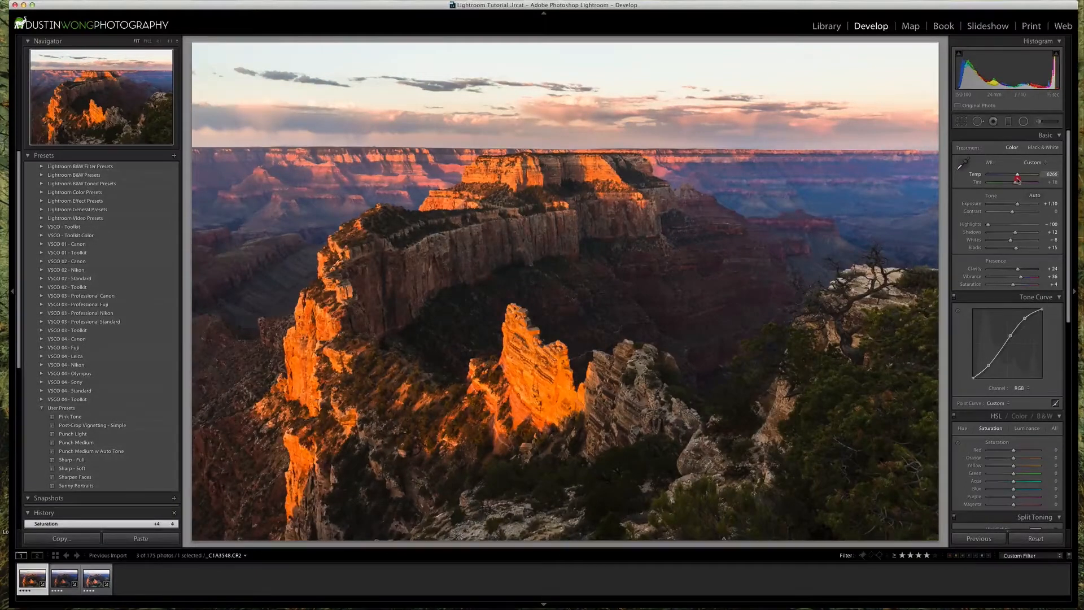
drag(1018, 180, 1010, 180)
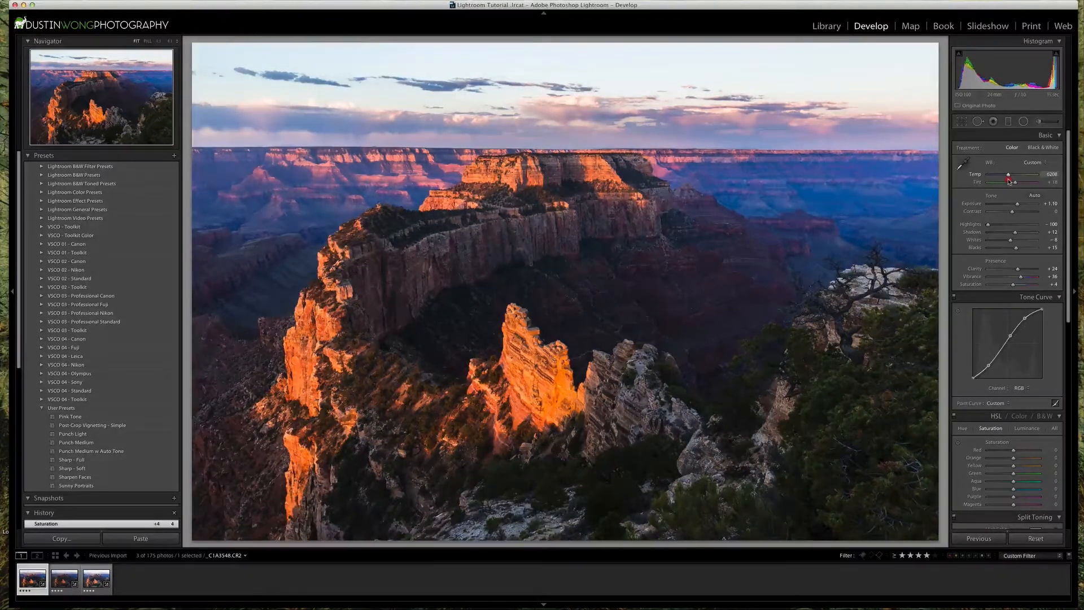
drag(1008, 181, 1007, 181)
click(1050, 175)
key(Up)
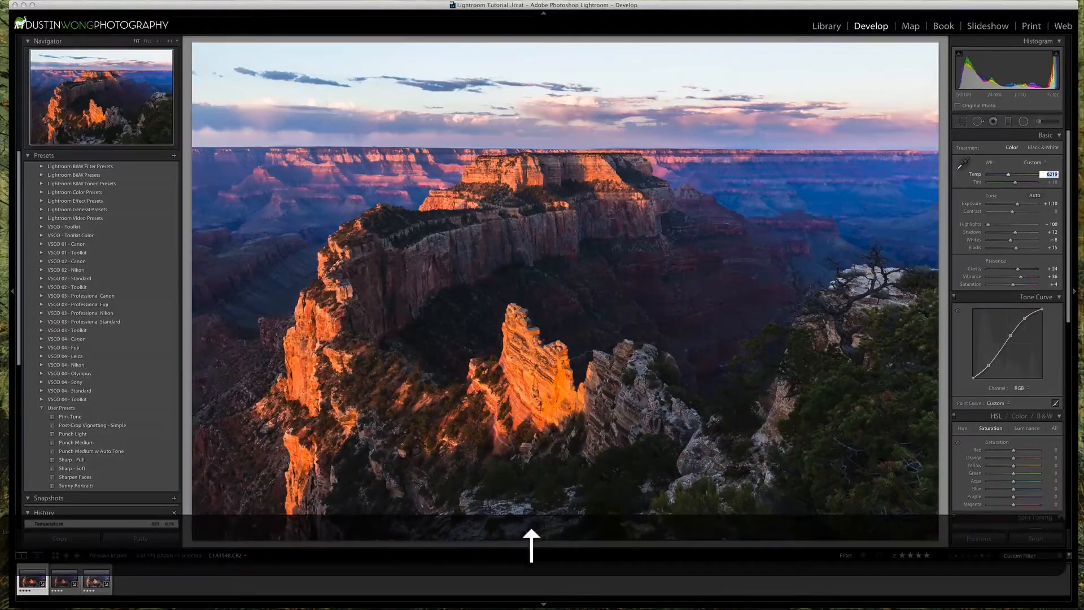
key(Down)
key(Down)
key(Down)
key(Down)
key(Down)
key(Up)
key(Up)
key(Up)
key(Return)
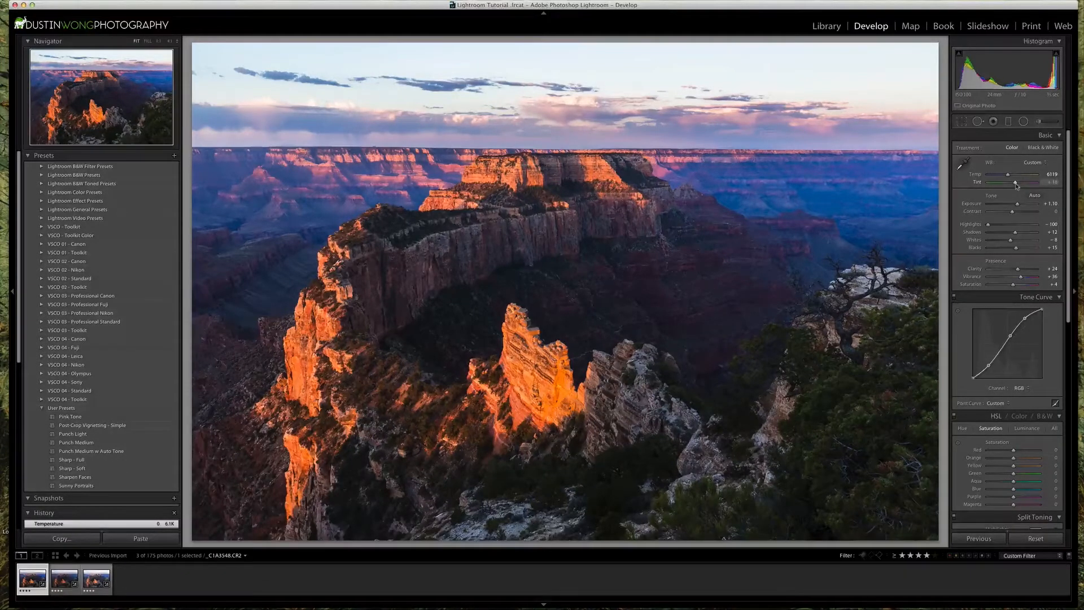
Step: Shift the white balance tint towards magenta and fine-tune it to +21
drag(1016, 184, 1017, 189)
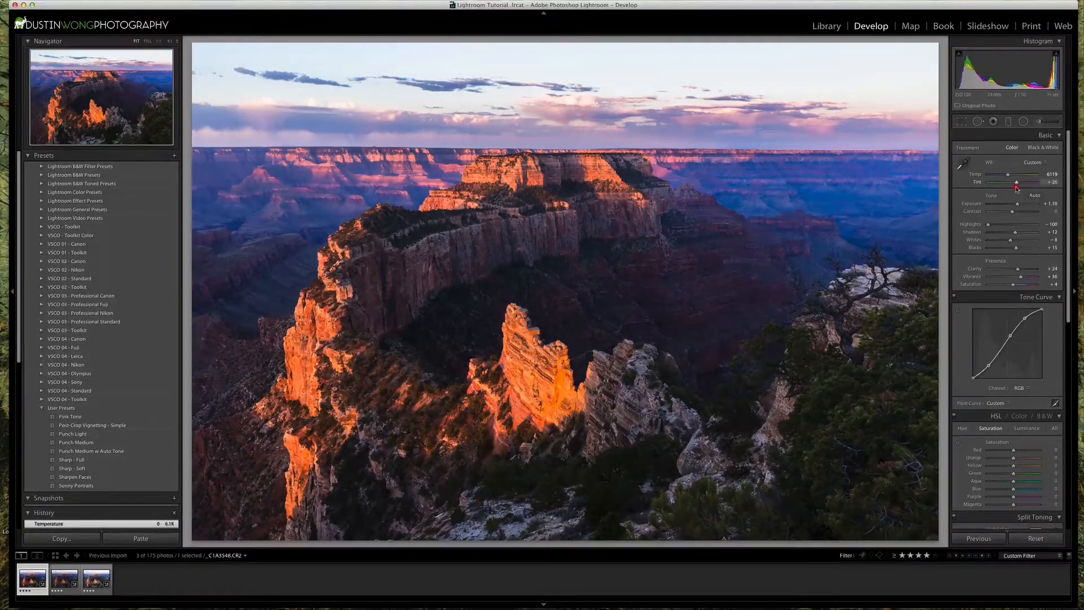
drag(1016, 188, 1015, 188)
drag(1016, 188, 1016, 188)
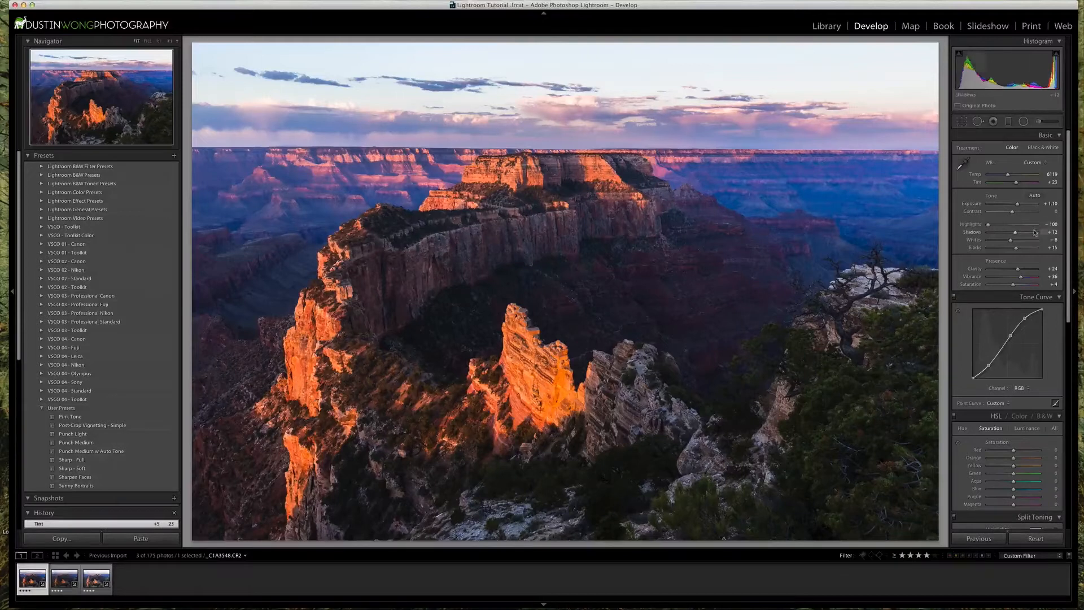
click(1050, 183)
key(Down)
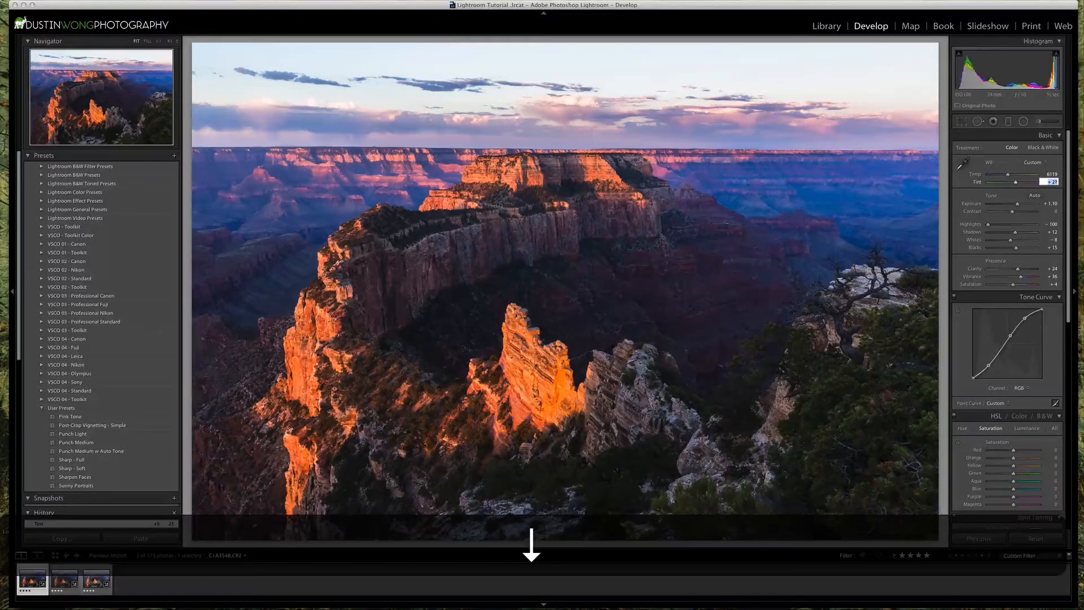
key(Return)
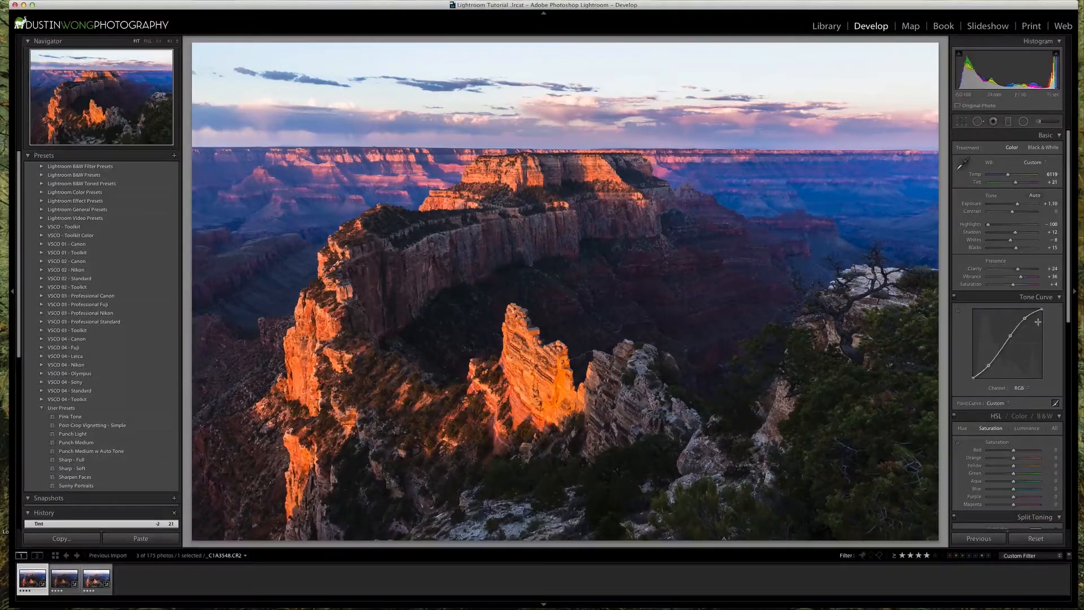
Step: Look through the HSL hue, saturation and luminance controls, and try an orange saturation shift before resetting it
scroll(1039, 323, down, 5)
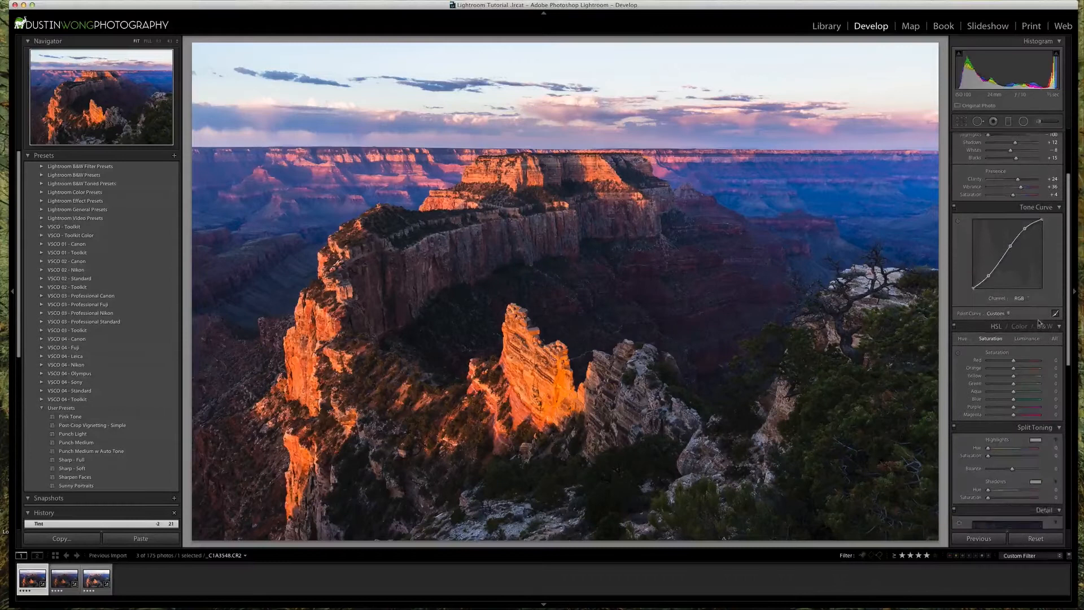
scroll(1038, 323, down, 2)
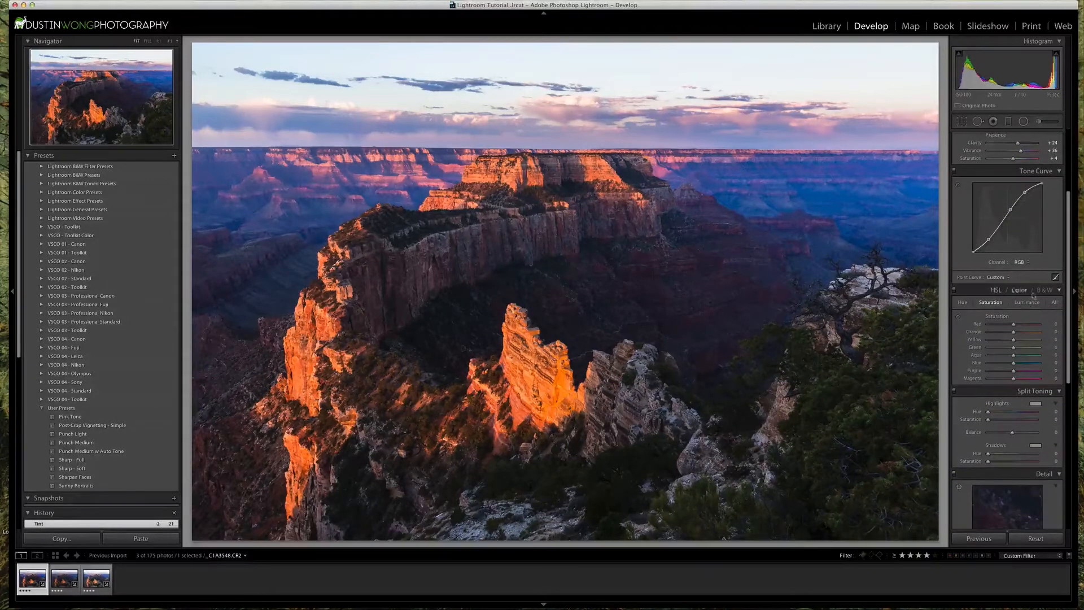
click(964, 304)
click(998, 305)
click(1030, 305)
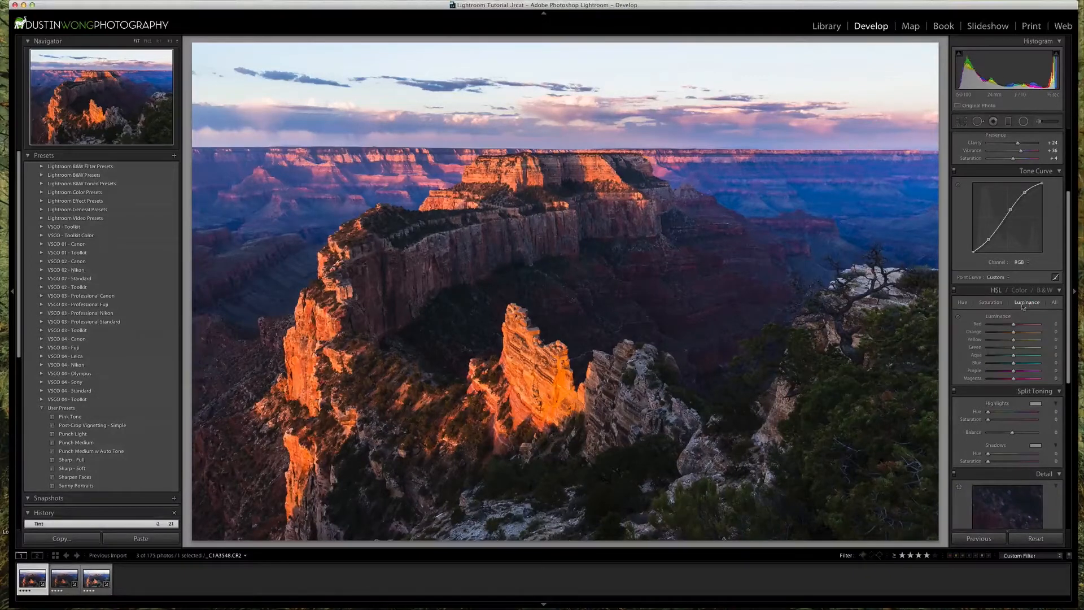
click(997, 304)
mouse_move(1015, 333)
mouse_down()
mouse_move(1033, 334)
mouse_move(985, 338)
mouse_move(1044, 341)
mouse_move(1015, 341)
mouse_up()
double_click(976, 333)
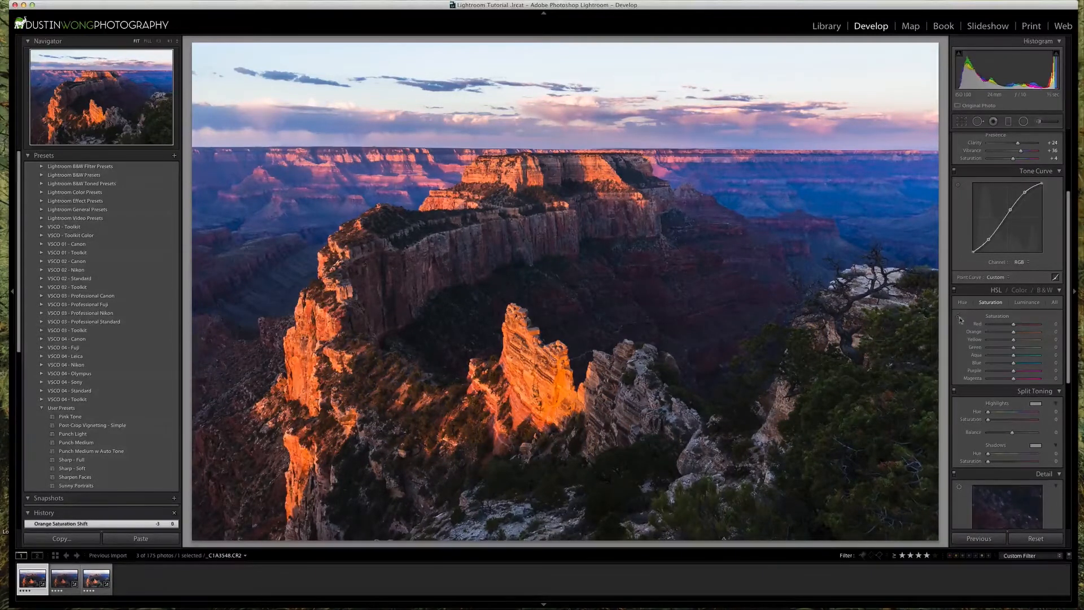
Step: Use targeted saturation adjustment on the sunlit rock and trees, reaching red +8, orange +33, yellow +12 and green +35
click(958, 318)
mouse_move(558, 389)
mouse_down()
mouse_move(558, 369)
mouse_move(558, 400)
mouse_move(558, 381)
mouse_up()
drag(558, 380, 558, 379)
drag(558, 379, 558, 378)
drag(880, 361, 881, 353)
drag(865, 426, 865, 425)
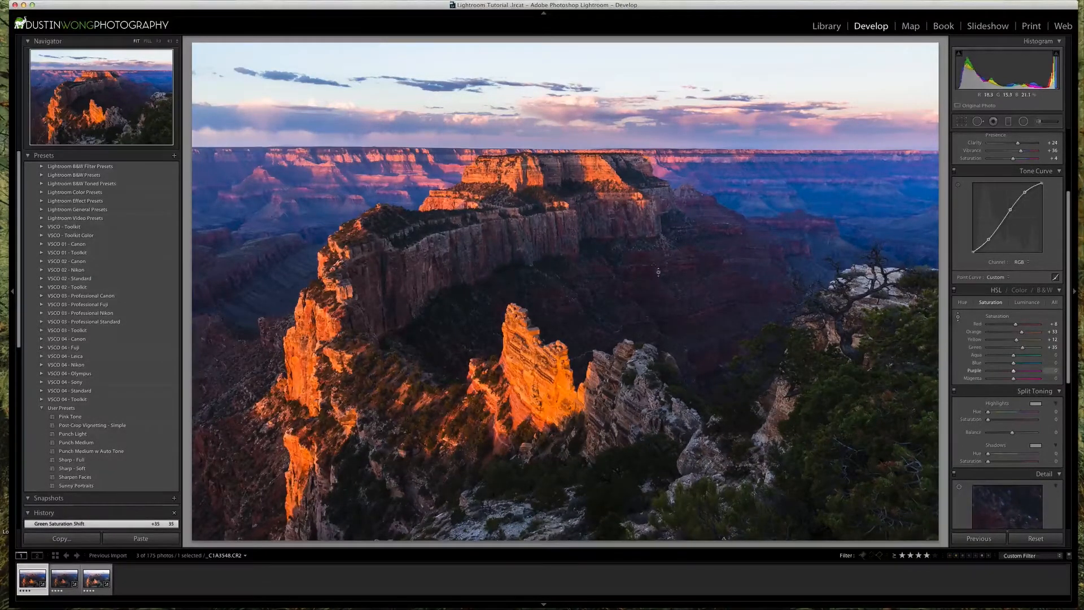
Step: Boost the shaded canyon's saturation with the targeted adjustment, reaching blue +20 and purple +7
drag(666, 273, 667, 273)
drag(820, 209, 820, 204)
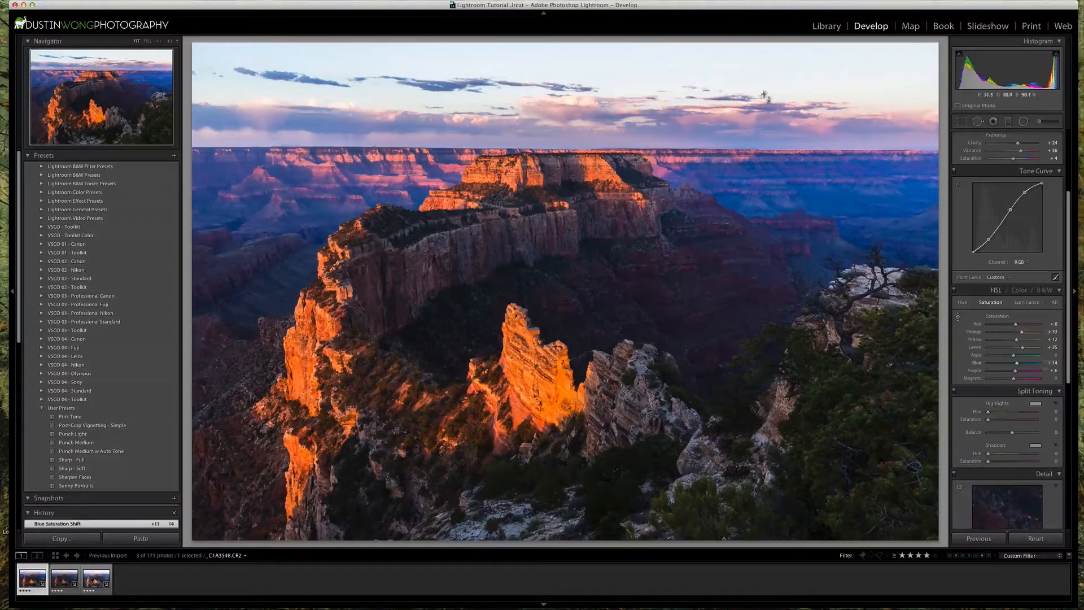
drag(720, 183, 720, 182)
Step: Use targeted luminance adjustment on the sky, first darkening it and then brightening it to aqua +9 and blue +39
scroll(963, 375, down, 5)
scroll(964, 374, down, 3)
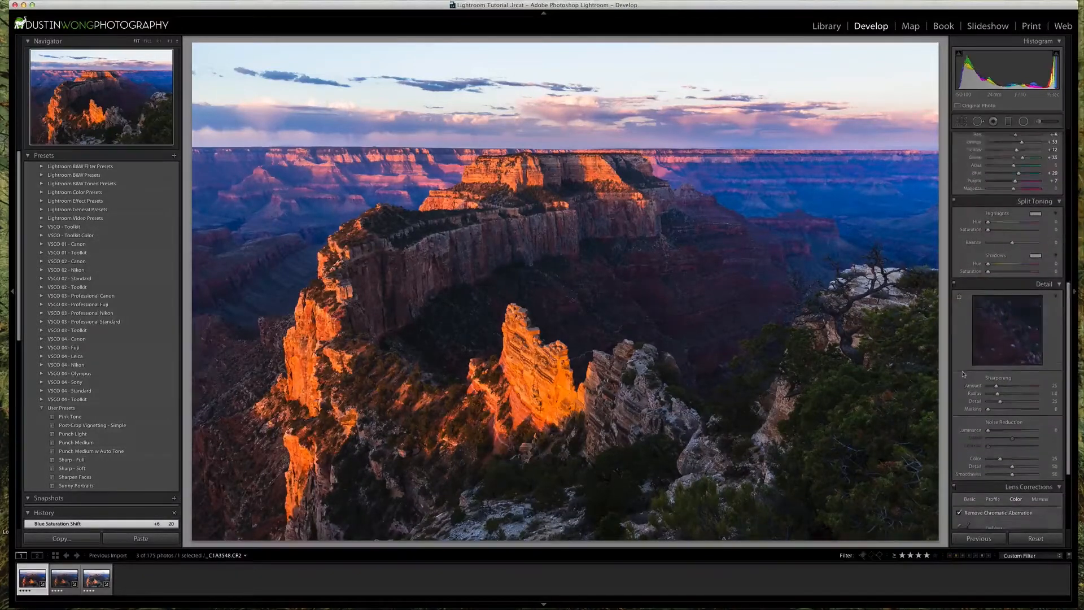
scroll(963, 375, up, 8)
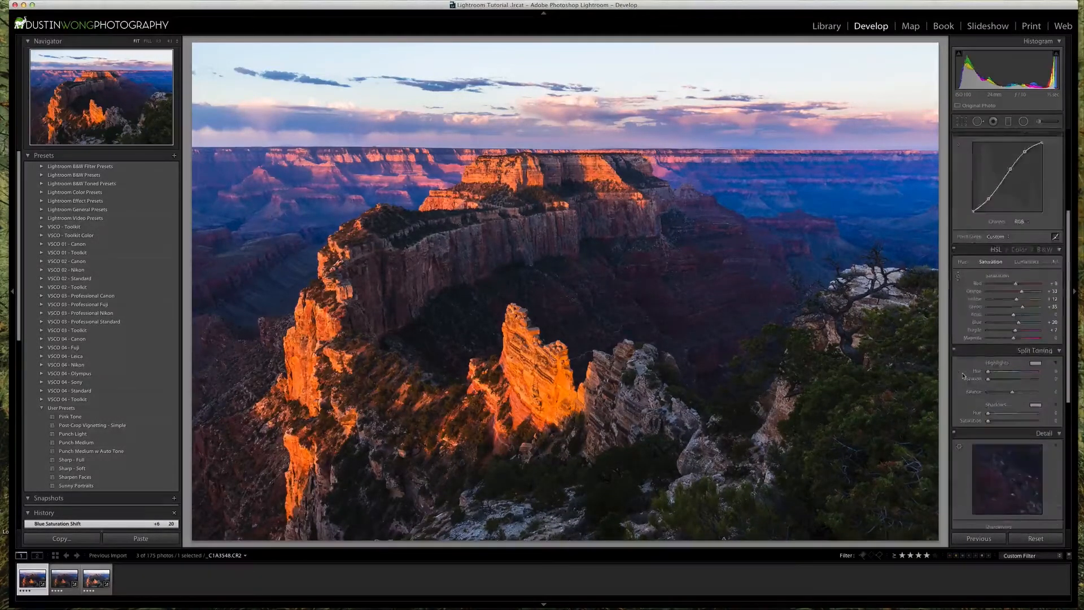
scroll(988, 395, down, 2)
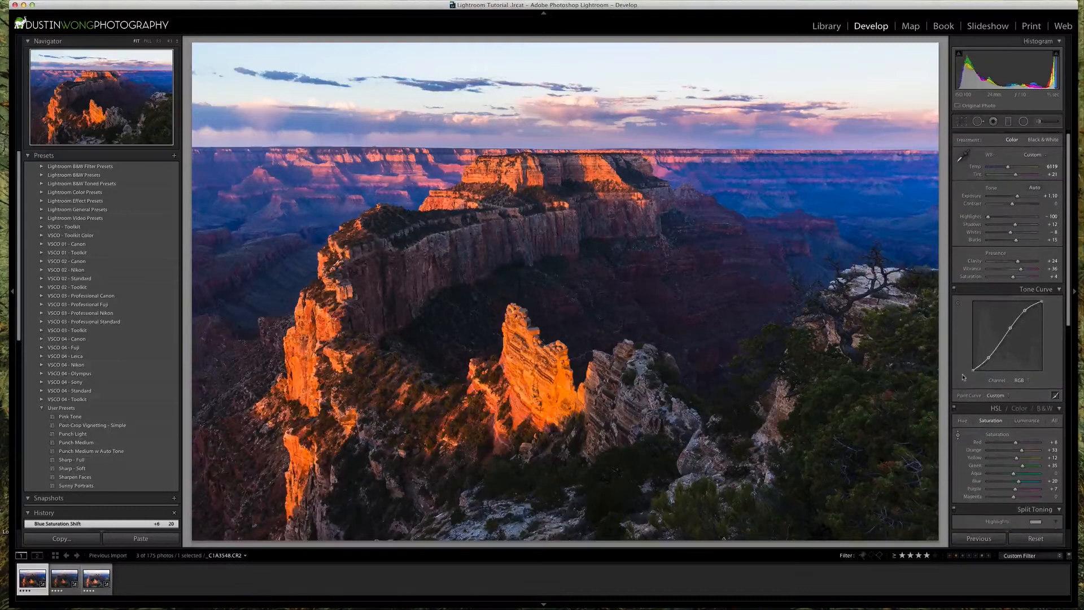
click(1027, 398)
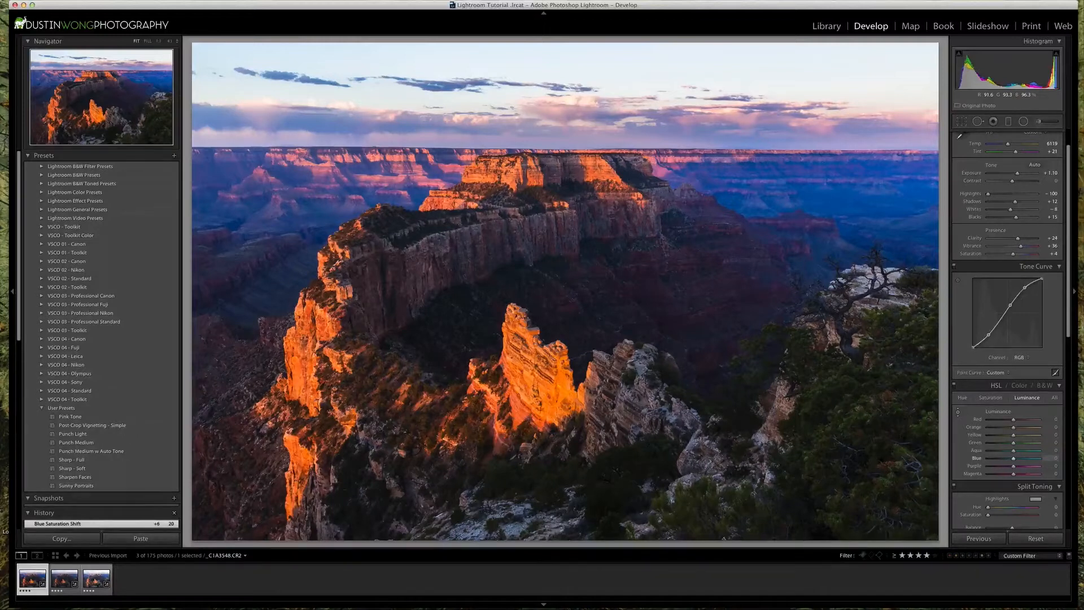
drag(452, 63, 452, 103)
drag(373, 104, 372, 69)
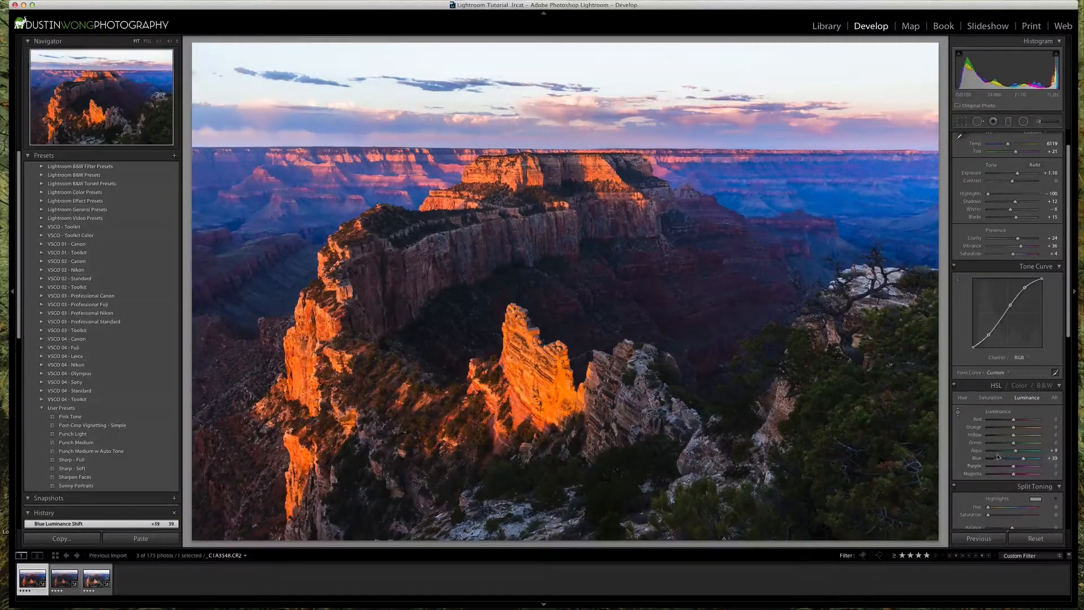
Step: Reset the aqua and blue luminance shifts to 0
double_click(976, 450)
double_click(977, 458)
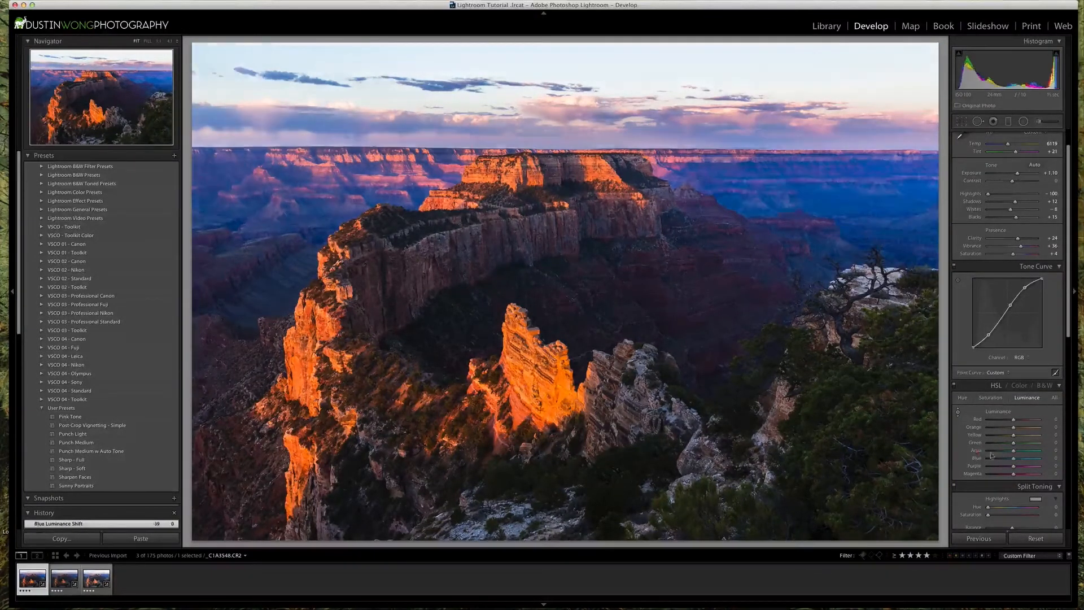
click(990, 398)
Step: Try targeted hue adjustments on the sunlit rock pinnacle, undo the last change, and return to the saturation controls
click(964, 398)
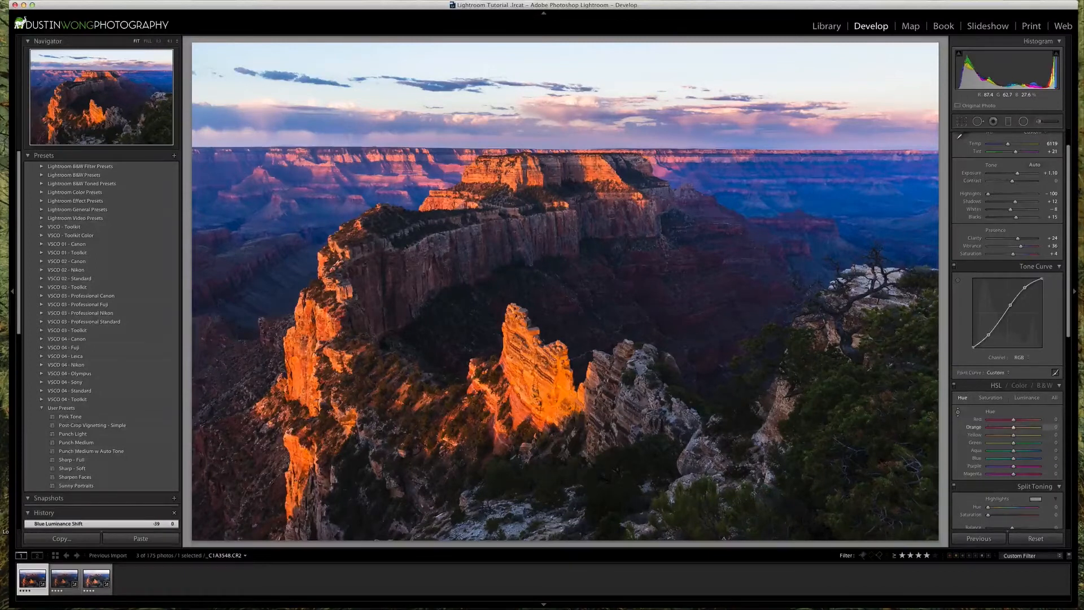
mouse_move(542, 367)
mouse_down()
mouse_move(542, 319)
mouse_move(542, 381)
mouse_up()
drag(553, 394, 554, 395)
drag(556, 398, 559, 367)
drag(1051, 429, 856, 422)
key(super+z)
click(992, 398)
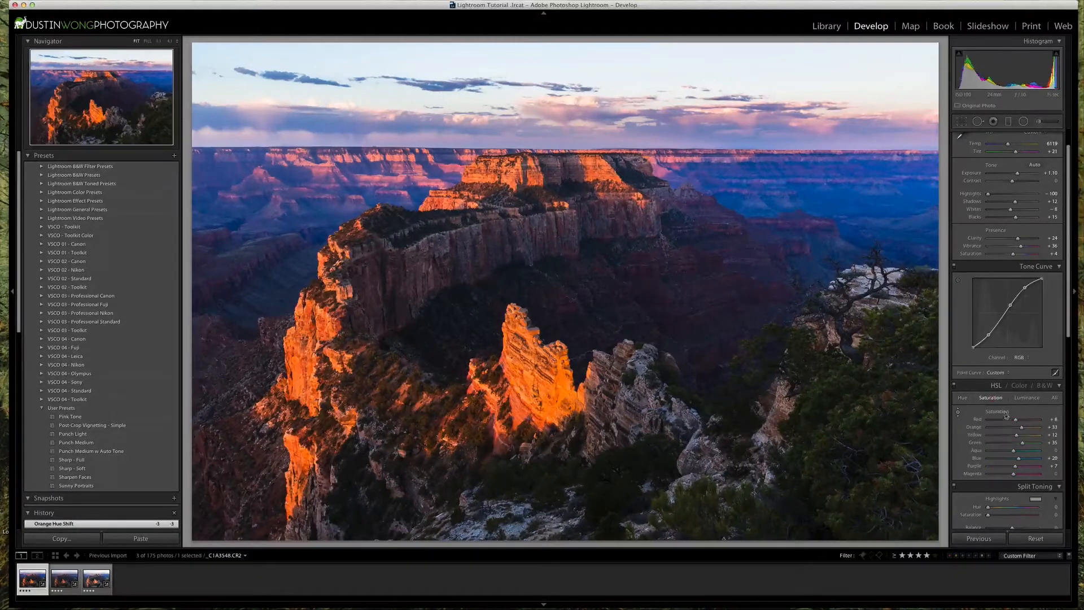
scroll(1009, 418, up, 3)
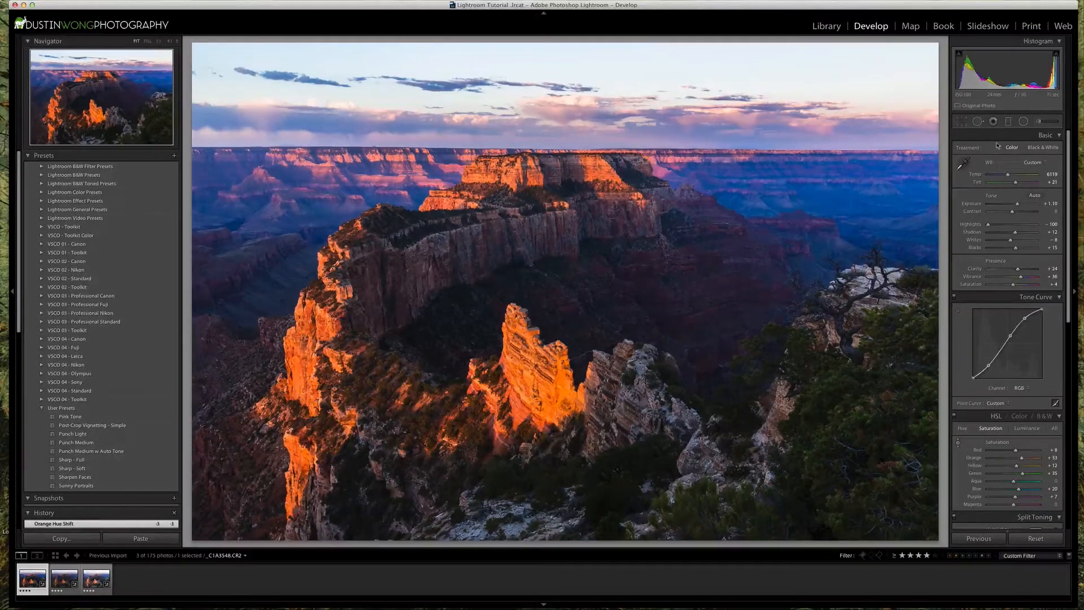
Step: Add a level graduated filter from the upper sky down into the canyon and reset its saturation to 0
click(1009, 123)
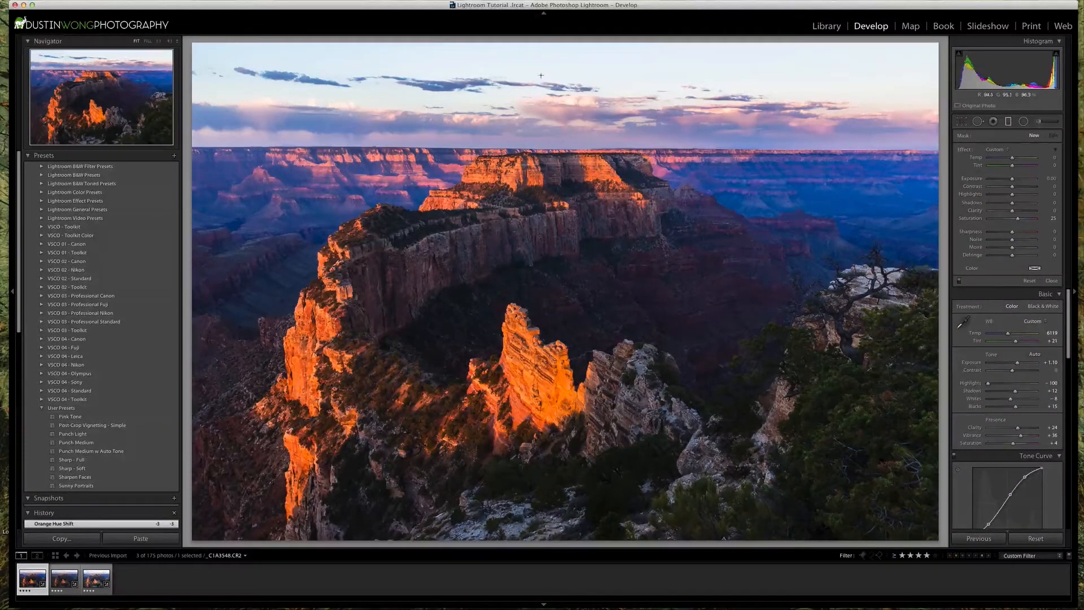
drag(534, 71, 532, 268)
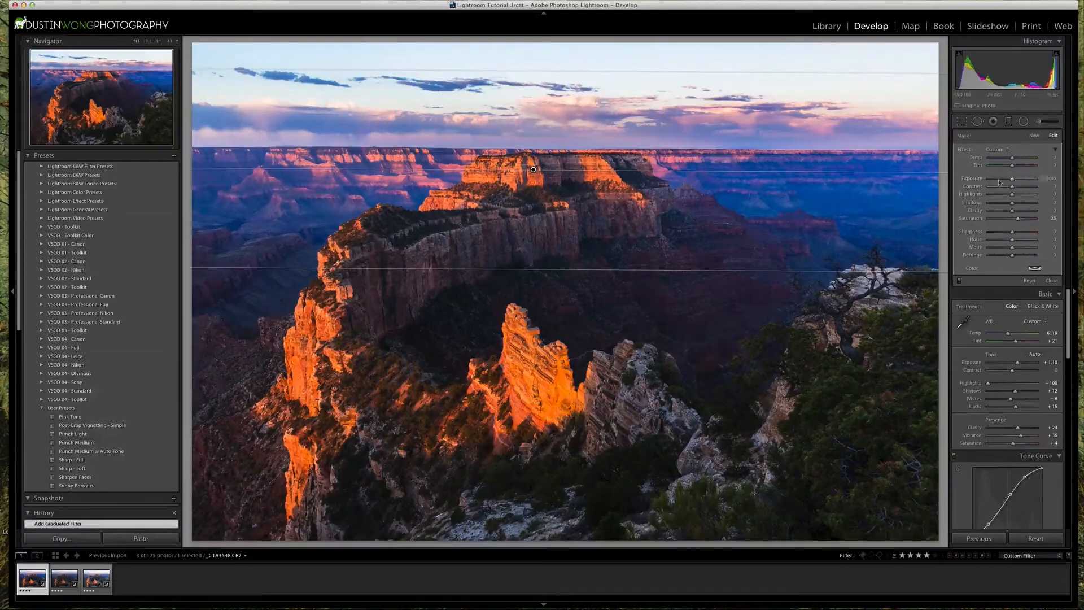
double_click(977, 219)
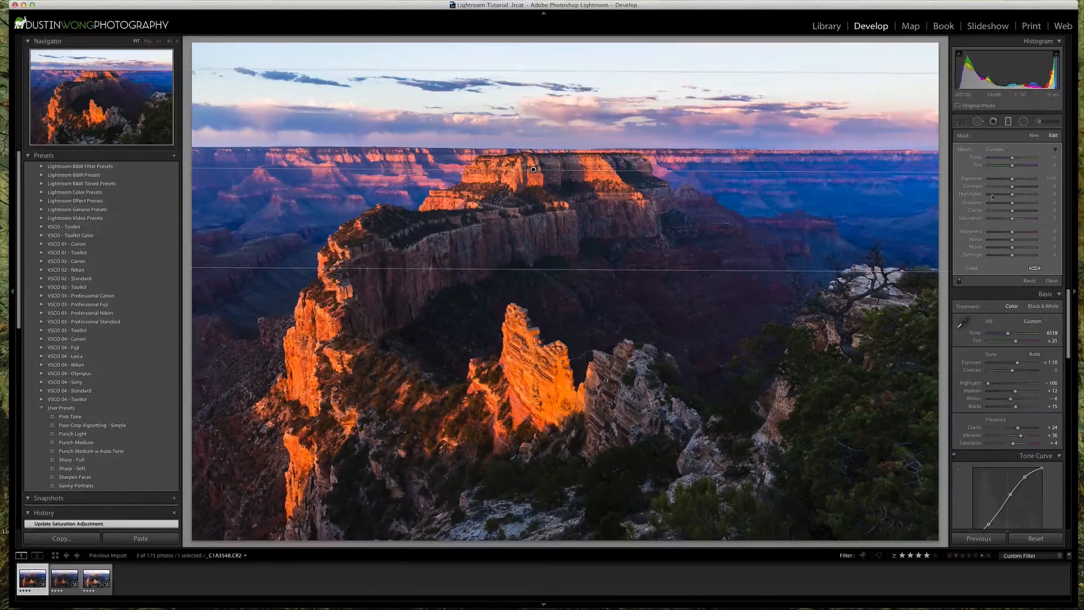
Step: Set the graduated filter's exposure to -4.00 and try moving its lower and upper boundary lines to change the transition width
drag(1012, 179, 972, 183)
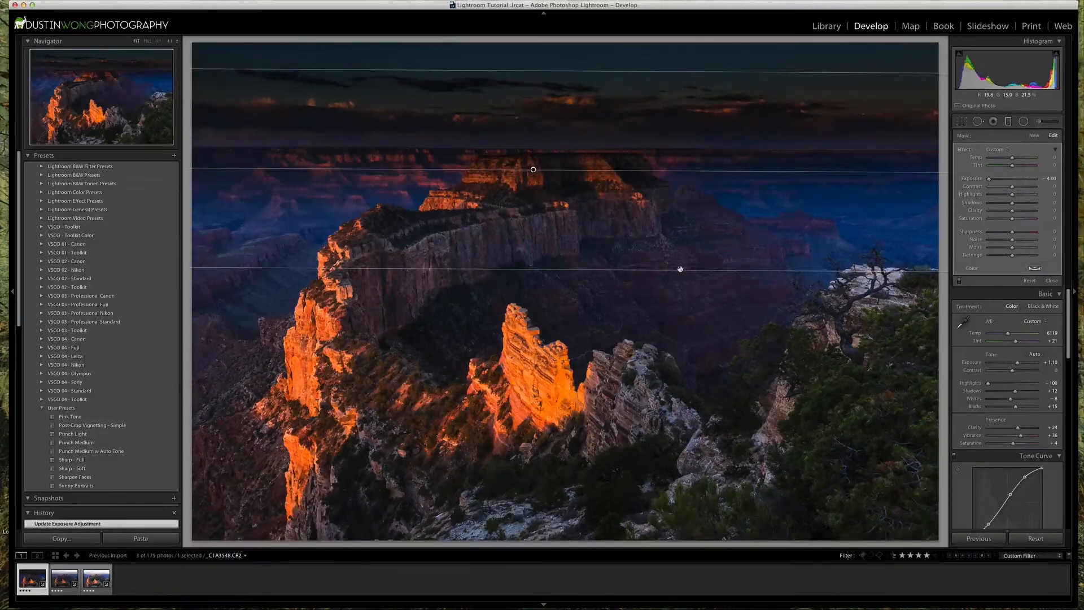
drag(696, 270, 686, 399)
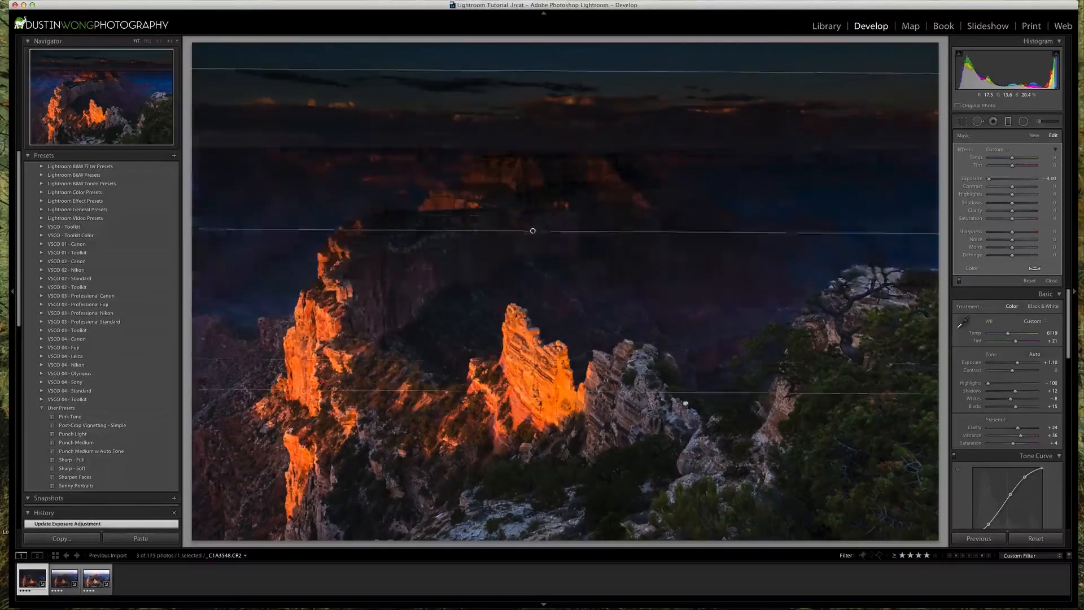
drag(671, 73, 671, 195)
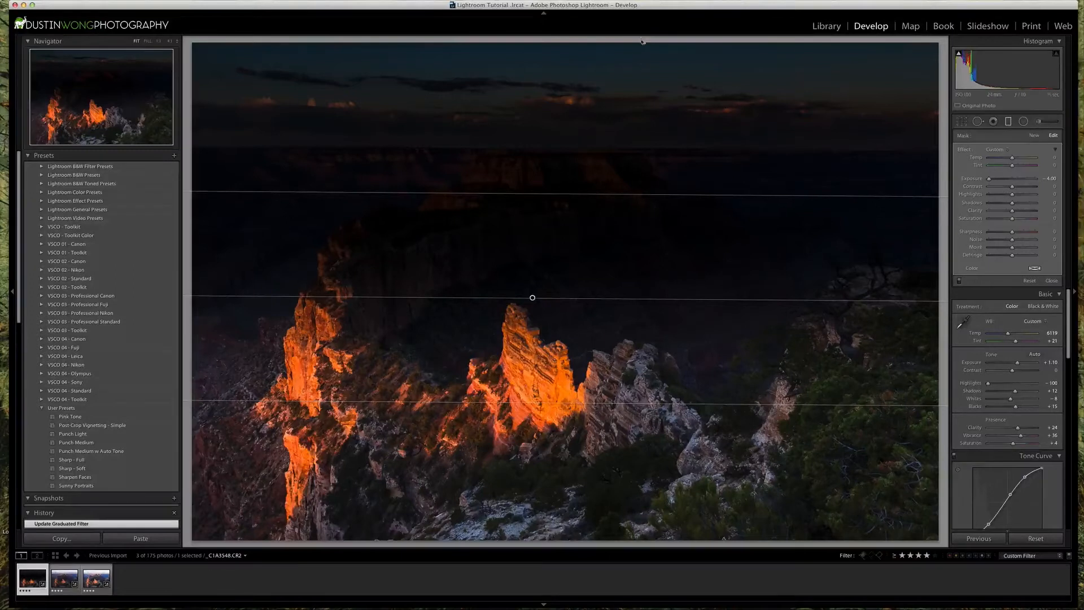
drag(649, 185, 643, 88)
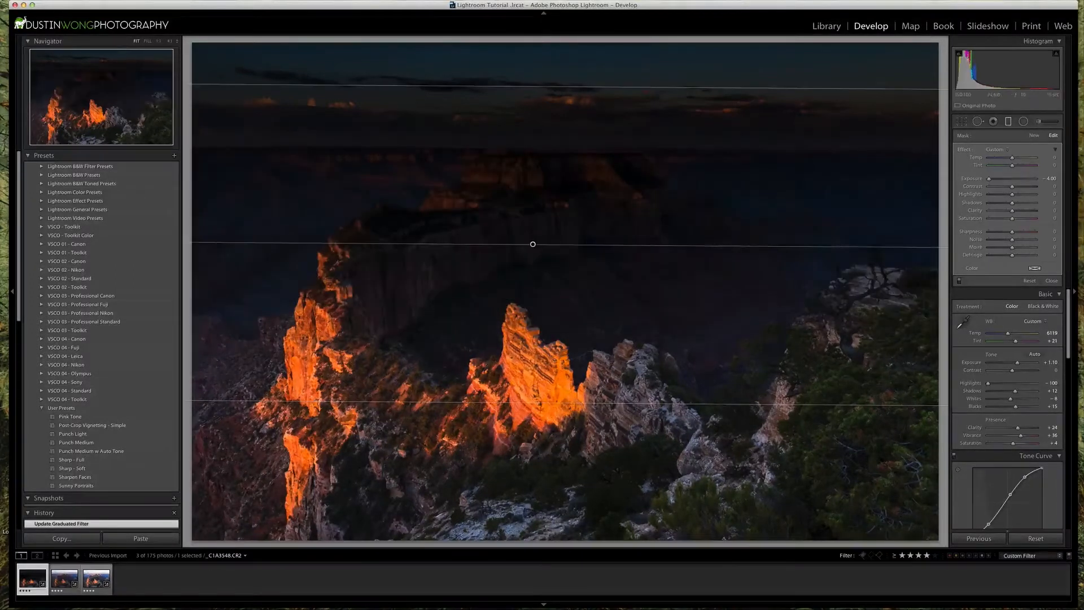
Step: Try brightening the graduated filter's exposure to 3.75, reduce it to 2.48, and narrow the transition above the foreground rocks
drag(989, 181, 1033, 183)
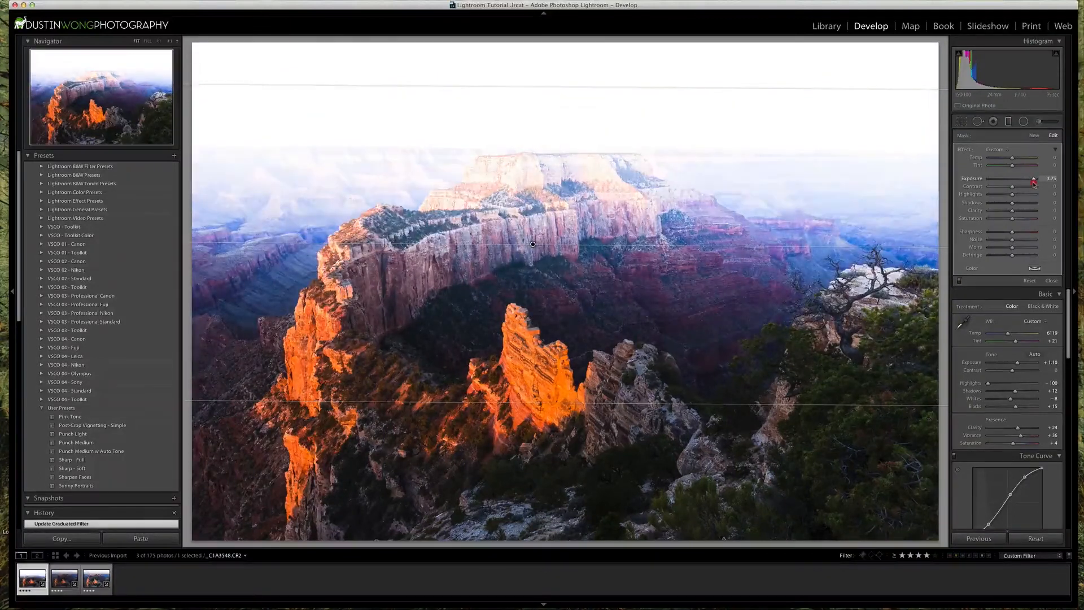
drag(1034, 182, 1027, 182)
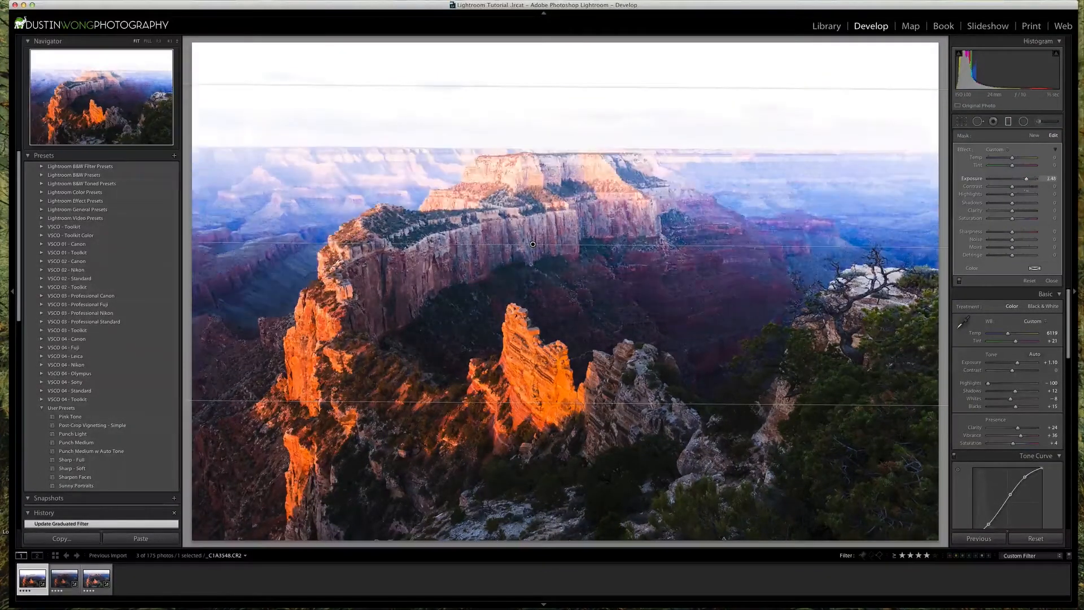
drag(708, 89, 731, 345)
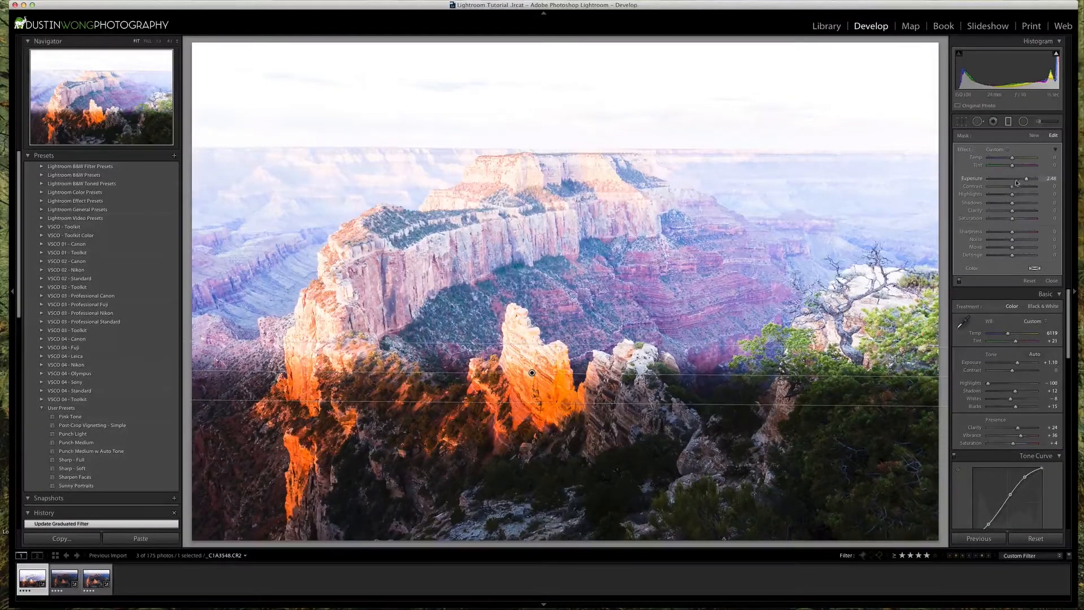
Step: Set the graduated filter's exposure to -0.61, centre it on the horizon, narrow its transition and keep it level after a trial rotation
drag(1016, 182, 1008, 182)
drag(532, 373, 526, 167)
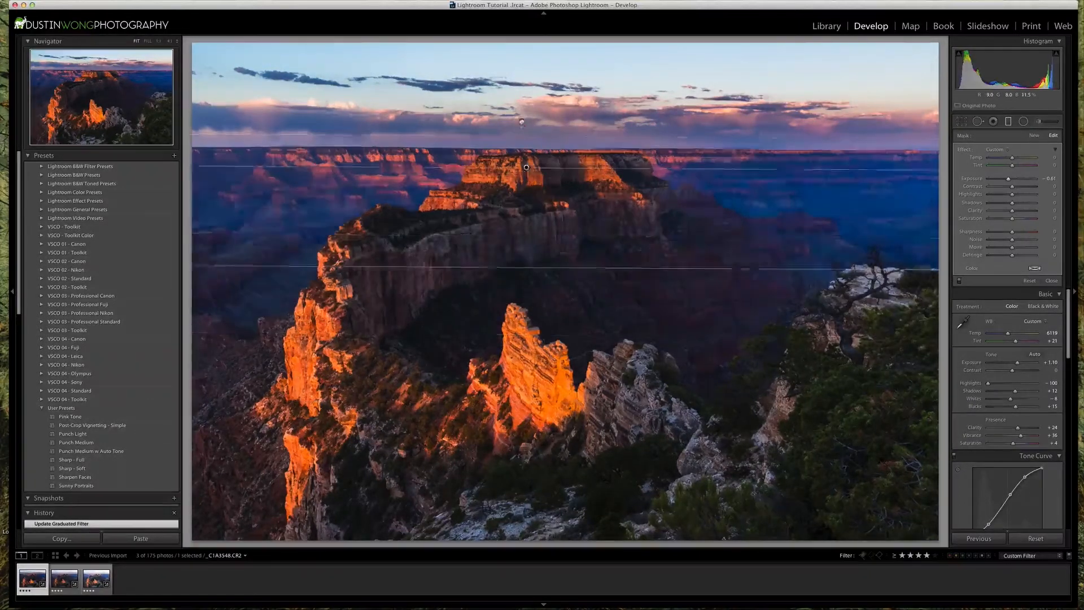
drag(521, 122, 527, 149)
drag(671, 150, 671, 152)
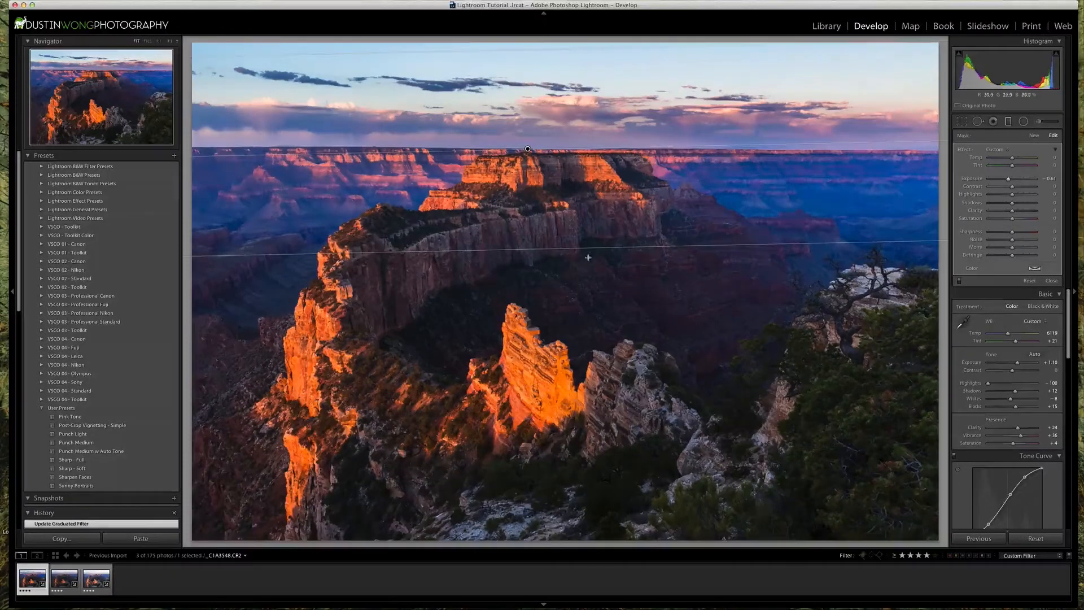
drag(589, 251, 587, 173)
drag(527, 112, 567, 149)
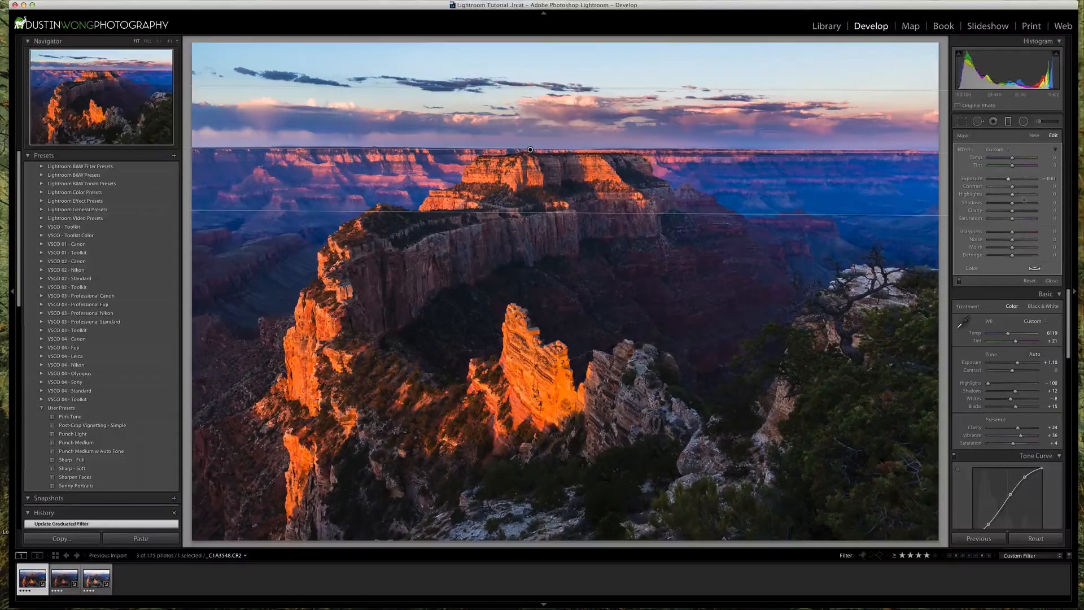
Step: Adjust the sky filter to exposure -0.46, highlights -57, shadows 24 and contrast 17
drag(1012, 195, 1010, 197)
double_click(972, 179)
mouse_move(1005, 195)
mouse_down()
mouse_move(978, 198)
mouse_move(1002, 198)
mouse_move(1011, 182)
mouse_up()
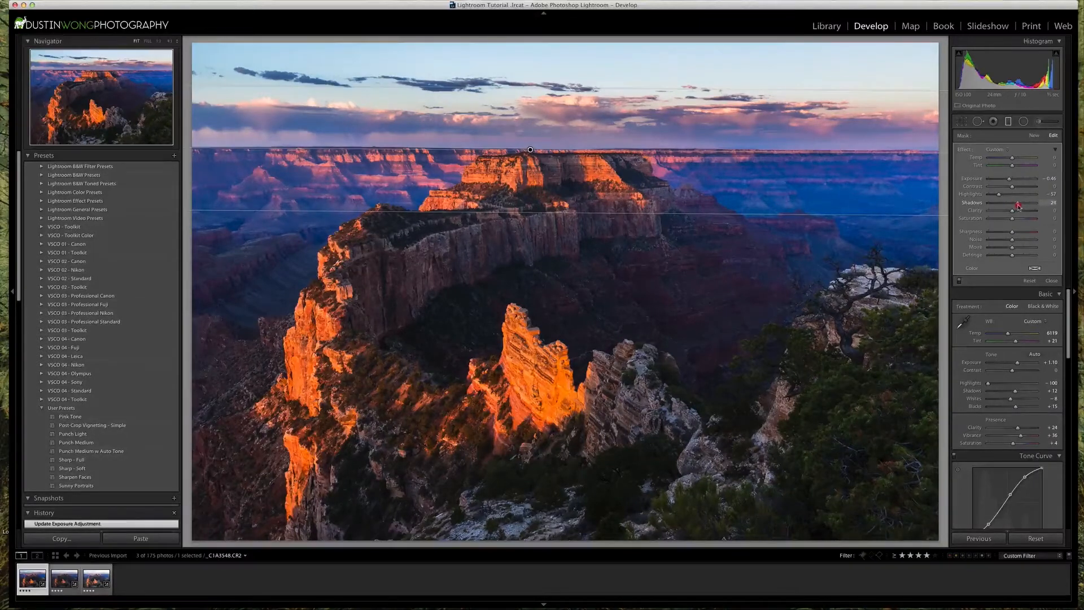
drag(1018, 205, 1018, 205)
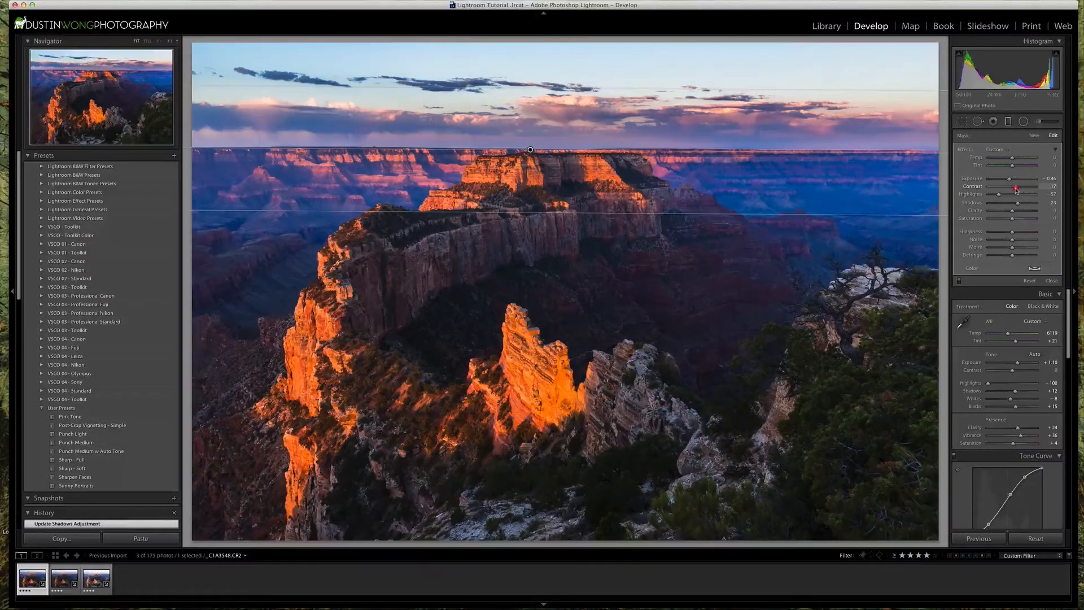
drag(1016, 188, 1016, 189)
Step: Add a tilted graduated filter rising from the foreground trees into the canyon, with highlights 45 and shadows 40
click(1034, 135)
drag(685, 495, 621, 307)
drag(653, 402, 614, 332)
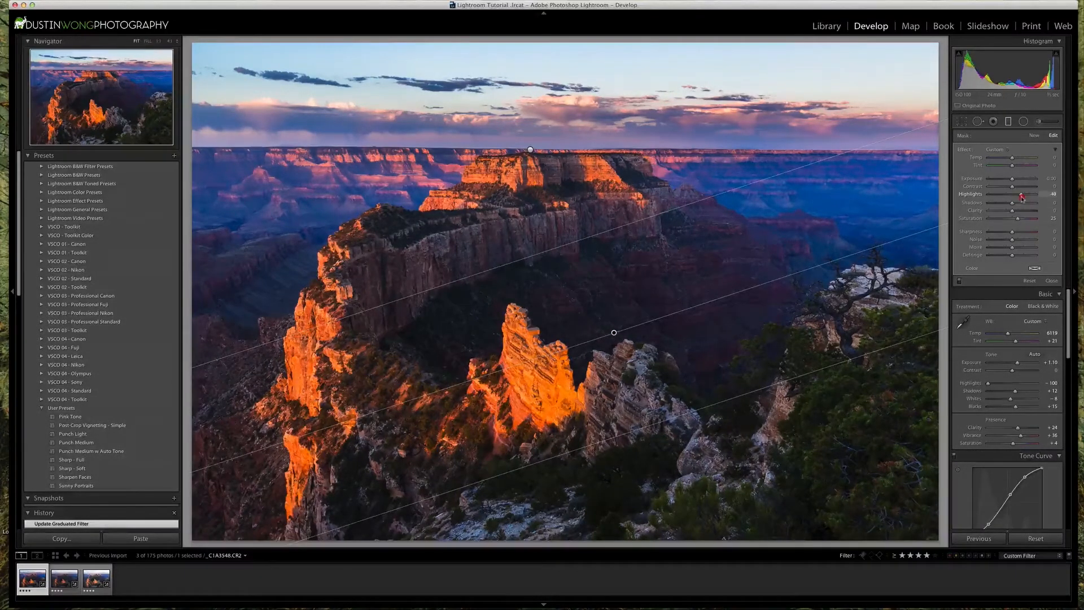
drag(1024, 197, 1019, 207)
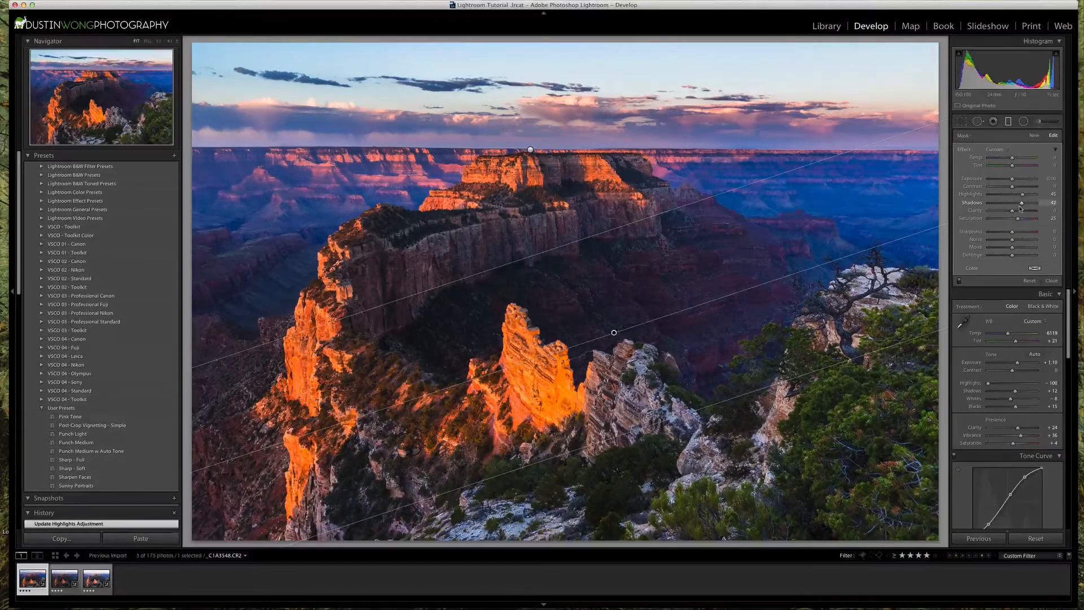
drag(1019, 207, 1019, 206)
Step: Reposition, rotate and resize the foreground graduated filter, centring it just above the foreground rock pinnacles
drag(613, 333, 549, 255)
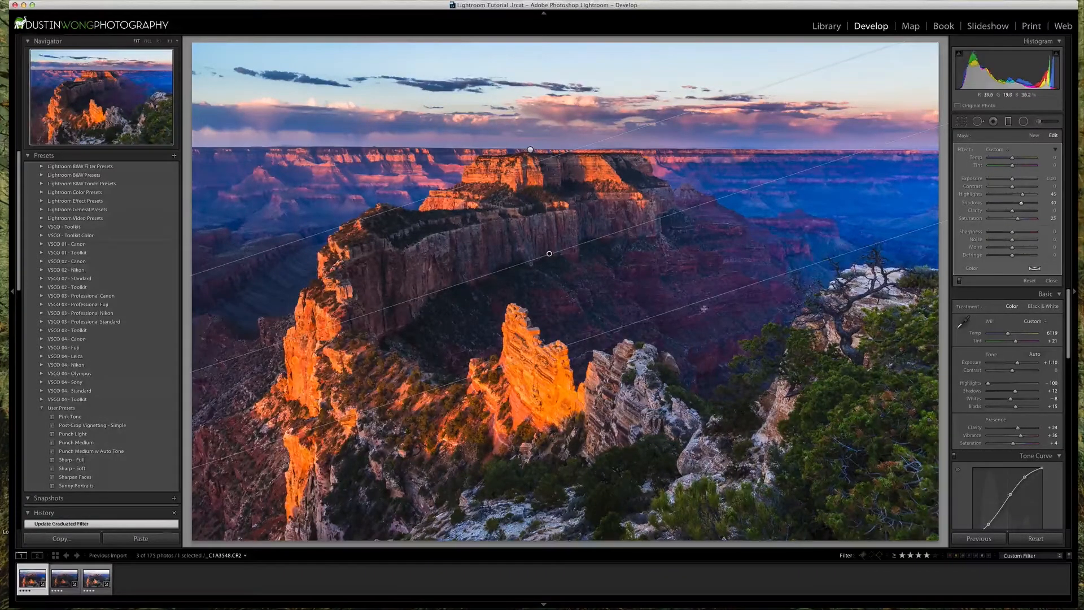
drag(700, 301, 742, 375)
drag(562, 293, 644, 308)
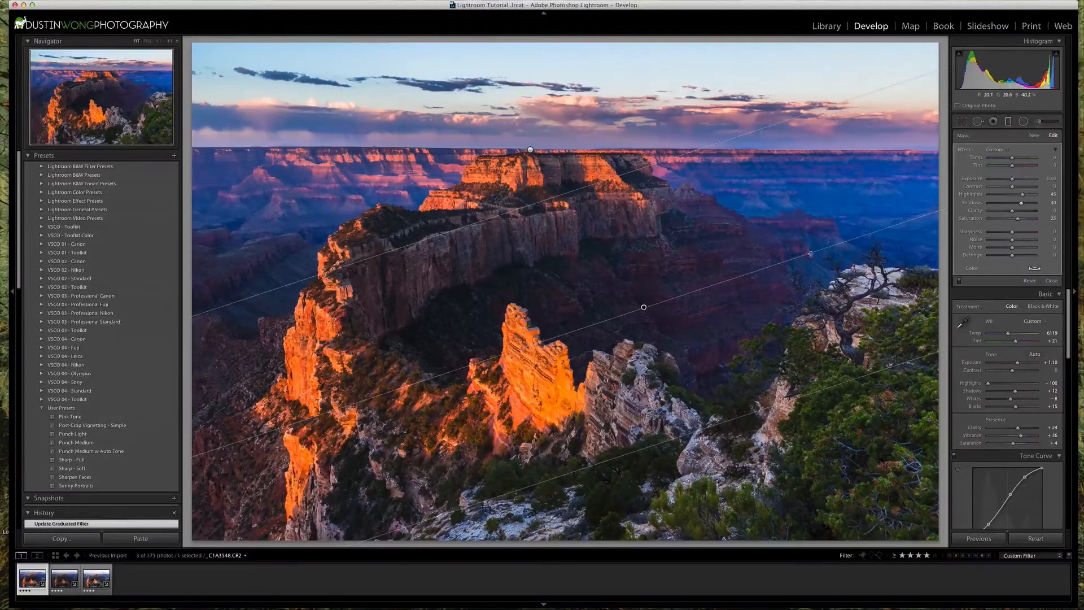
drag(816, 258, 816, 274)
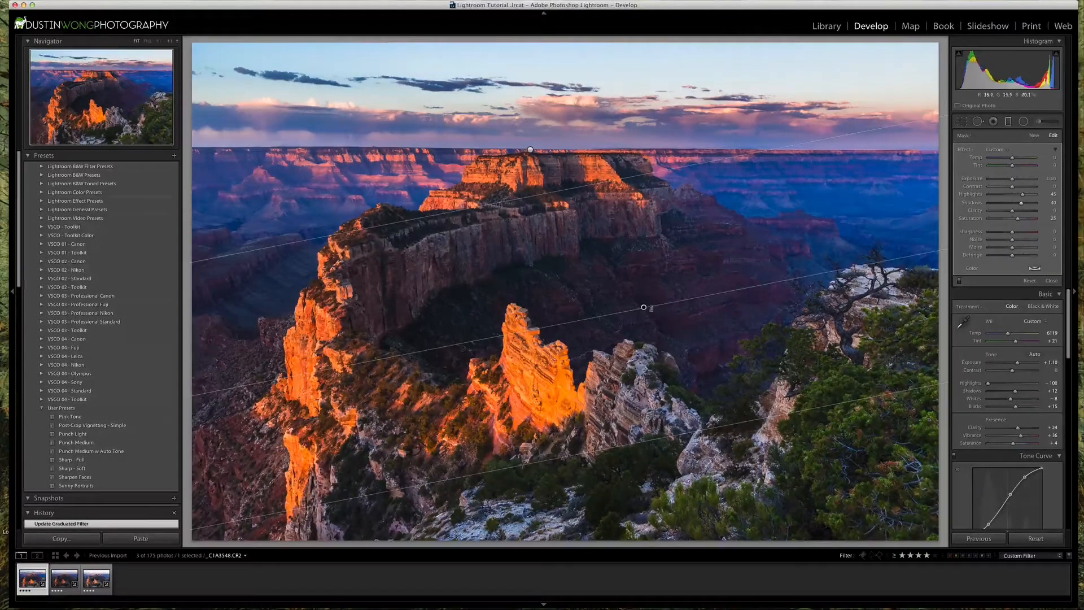
drag(644, 307, 632, 343)
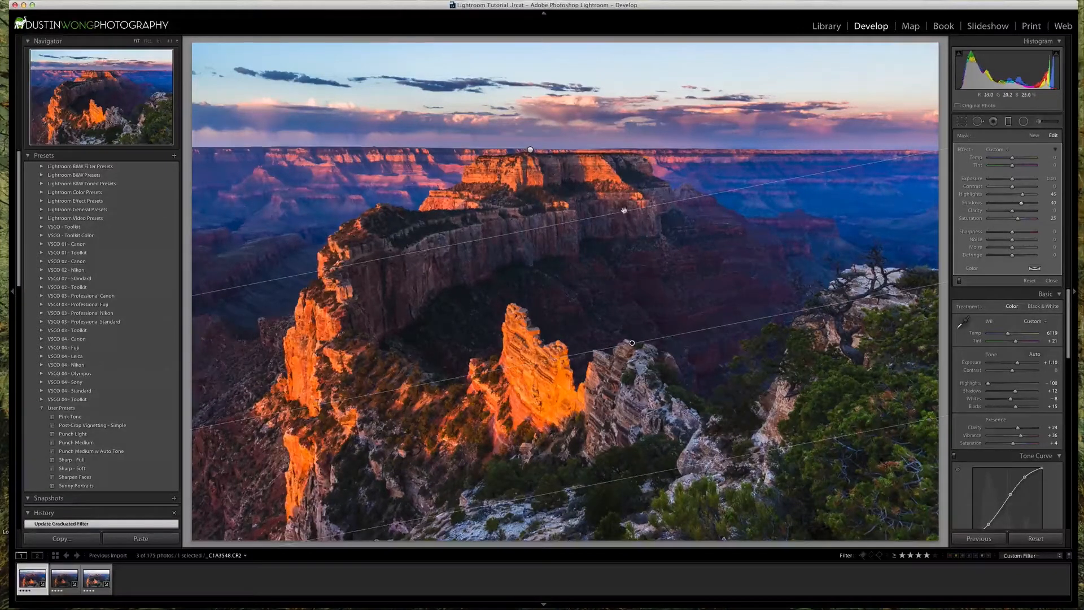
drag(624, 216, 627, 242)
drag(710, 345, 715, 342)
drag(635, 359, 600, 289)
Step: Reset the foreground filter's saturation to 0, reduce its shadows and highlights to 28, and nudge it slightly downward
double_click(970, 218)
drag(1021, 205, 1019, 197)
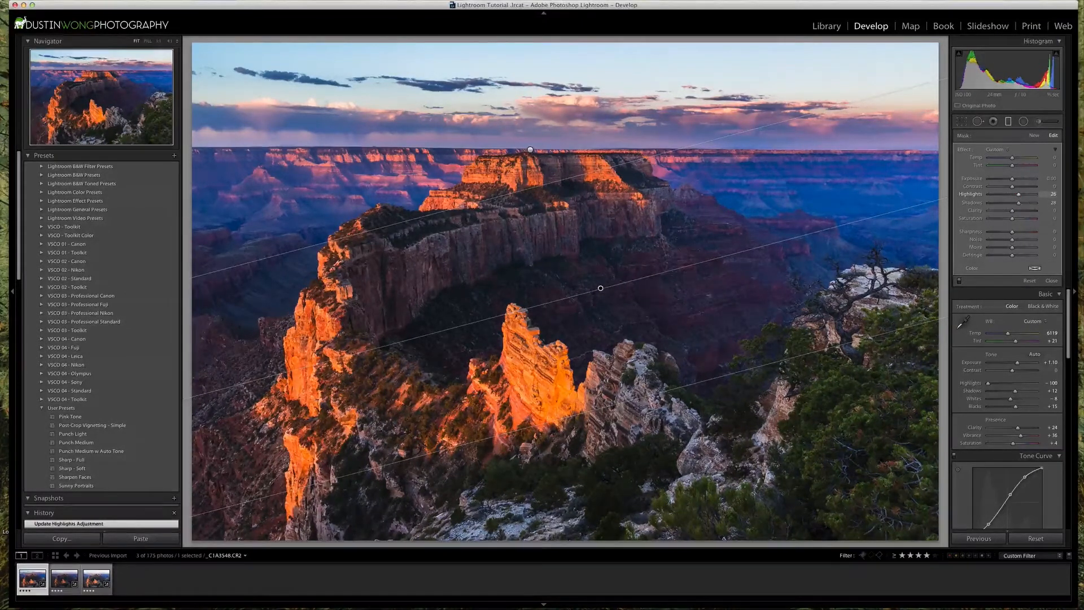
drag(601, 288, 606, 295)
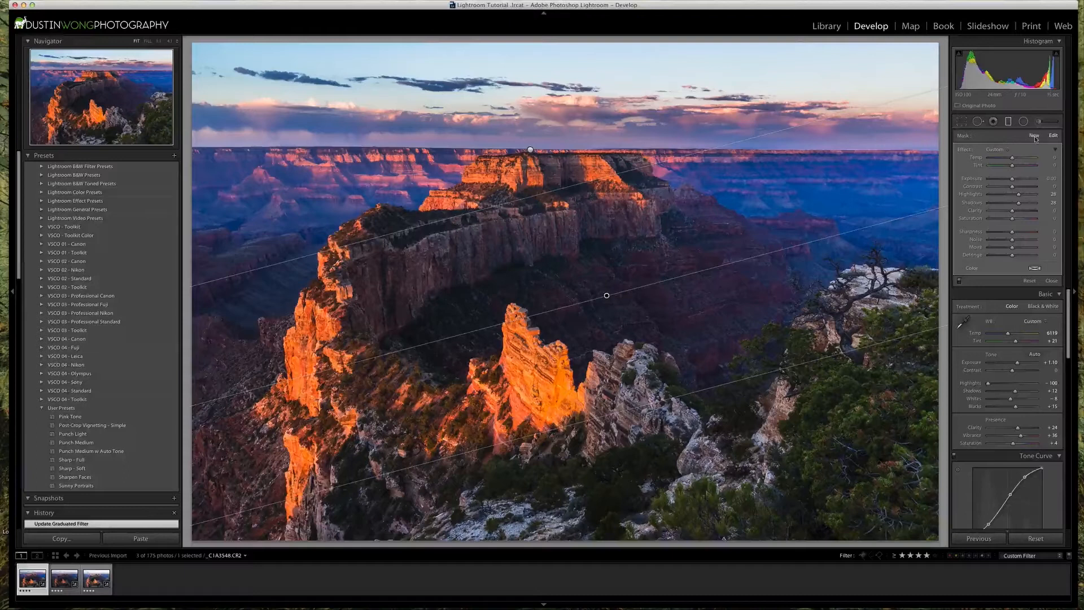
Step: Reselect the sky filter and set its exposure to -0.50, highlights to -86 and shadows to 23
click(530, 150)
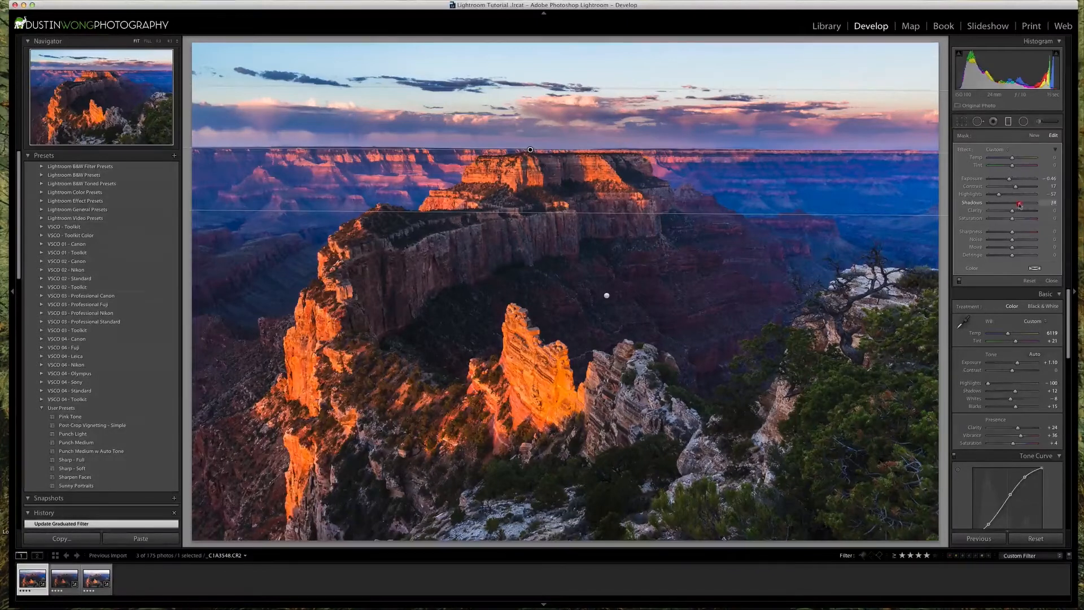
drag(1021, 204, 1008, 185)
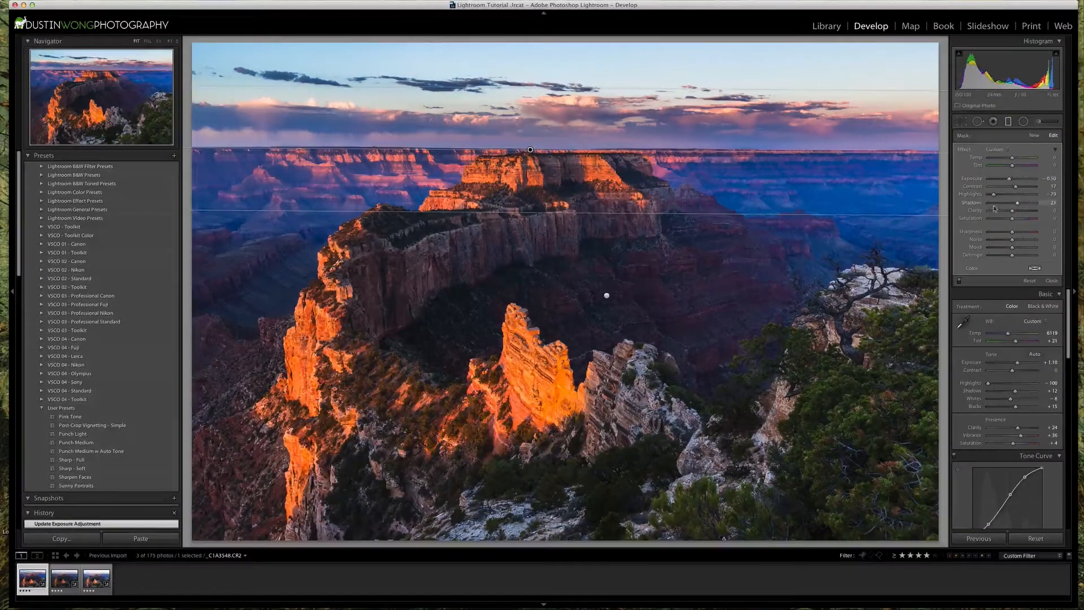
drag(992, 197, 992, 198)
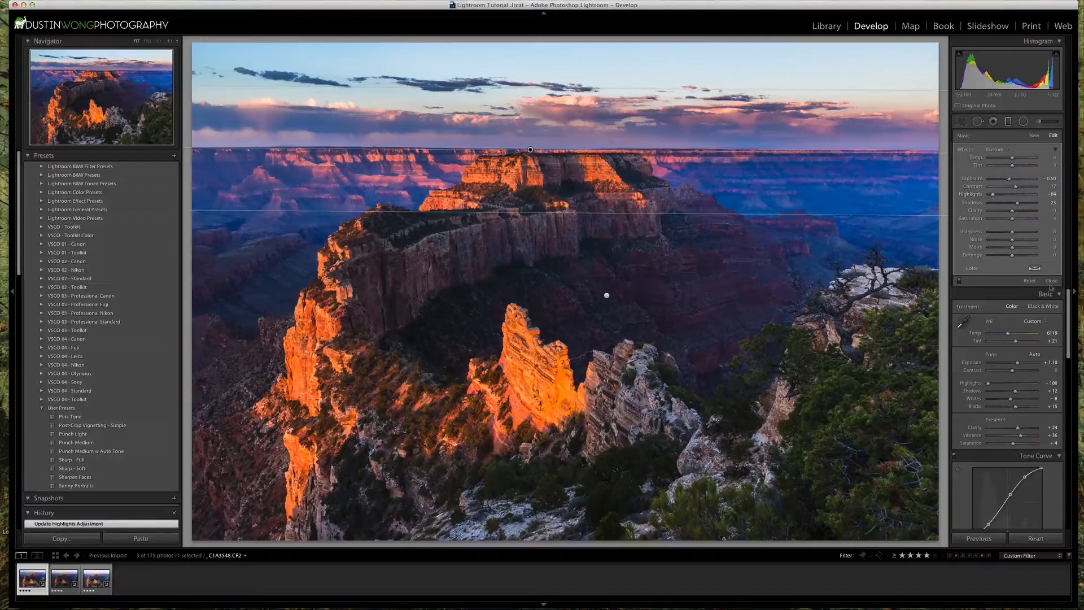
Step: Add a diagonal graduated filter from the lower-left slope, centre it near the top of the sunlit pinnacle, and close the filter tool
click(1032, 136)
drag(343, 444, 485, 292)
drag(422, 370, 499, 303)
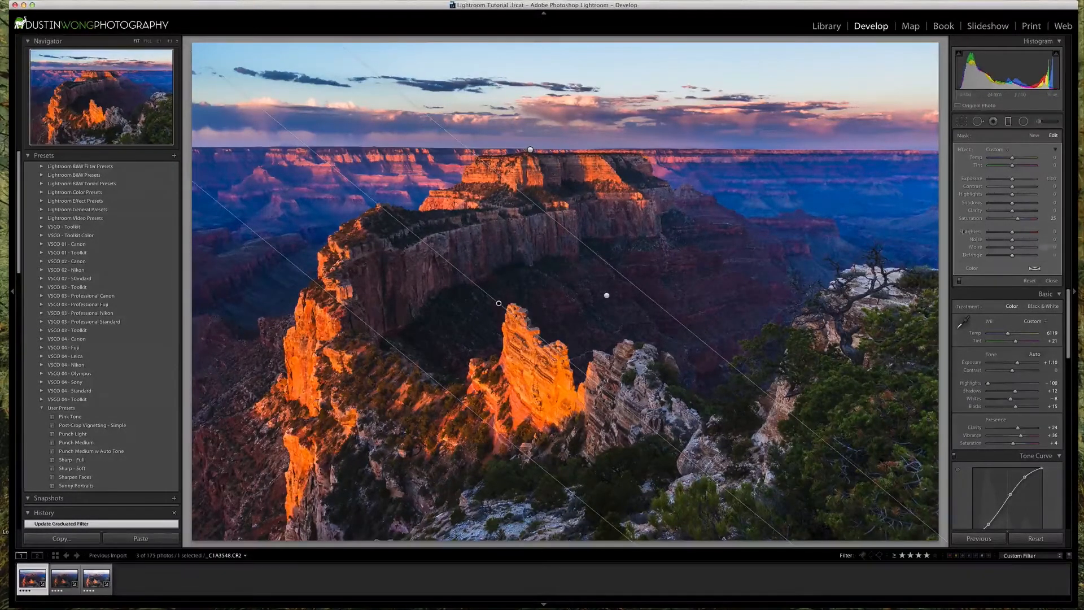
drag(500, 303, 510, 293)
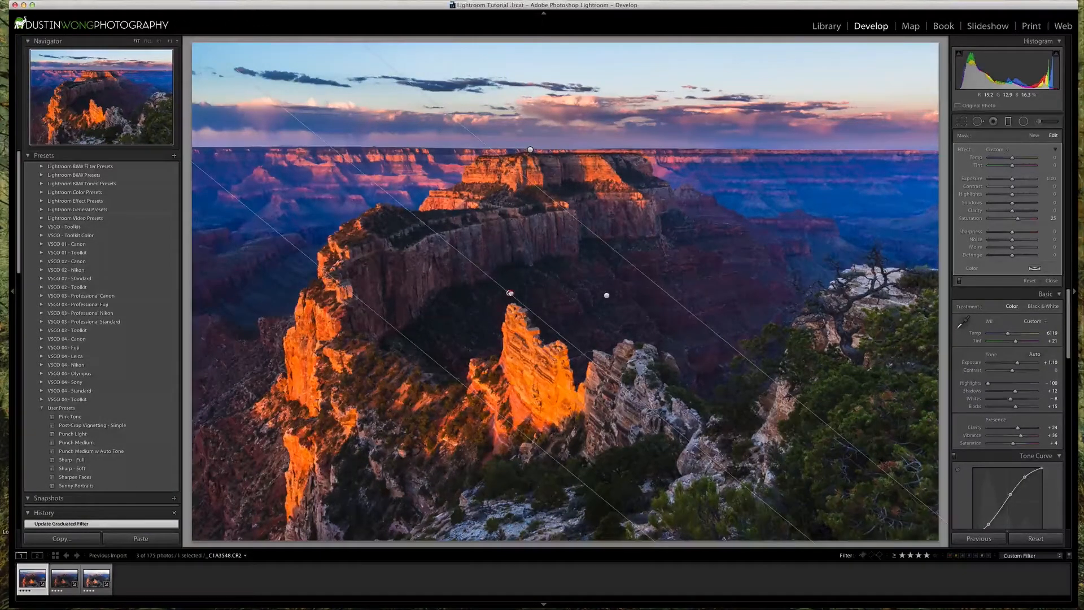
click(1051, 281)
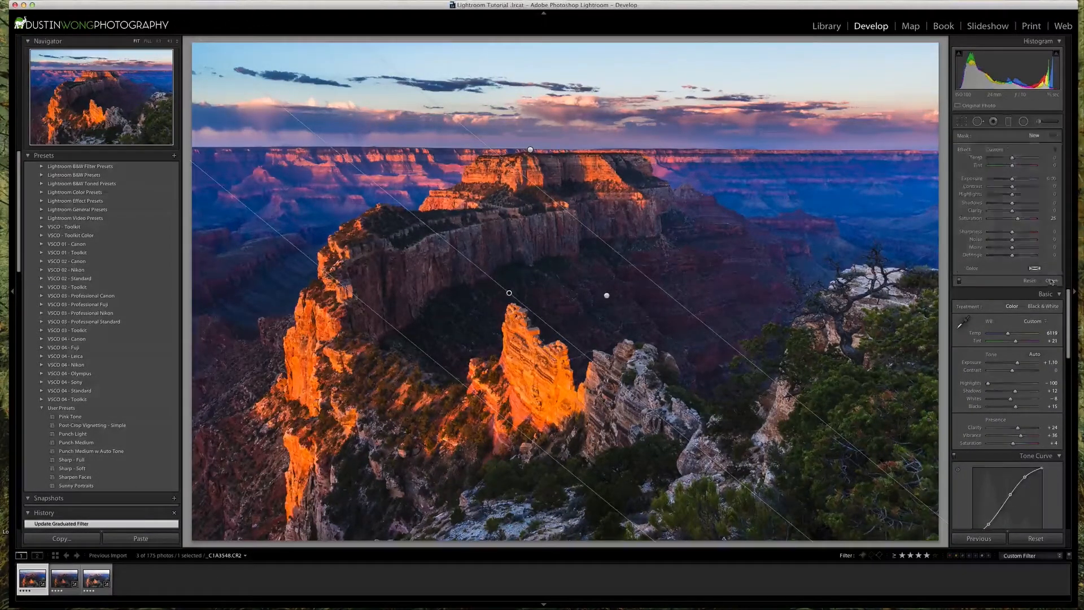
Step: Reopen the Graduated Filter tool, reset its saturation to 0, and place a tilted filter over the shaded canyon beyond the pinnacles
click(1007, 123)
double_click(971, 219)
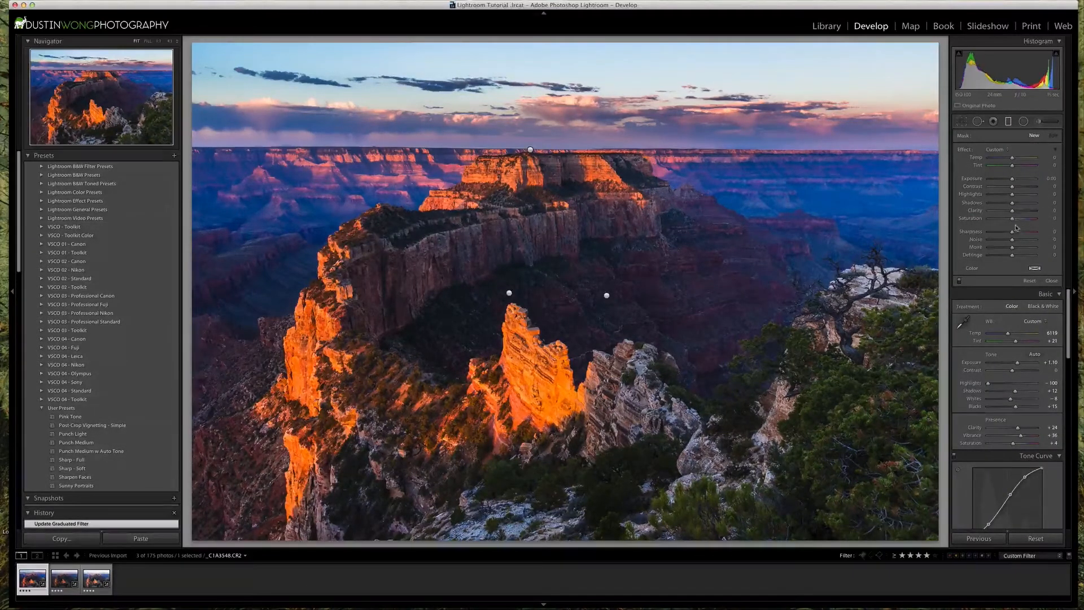
drag(686, 217, 725, 326)
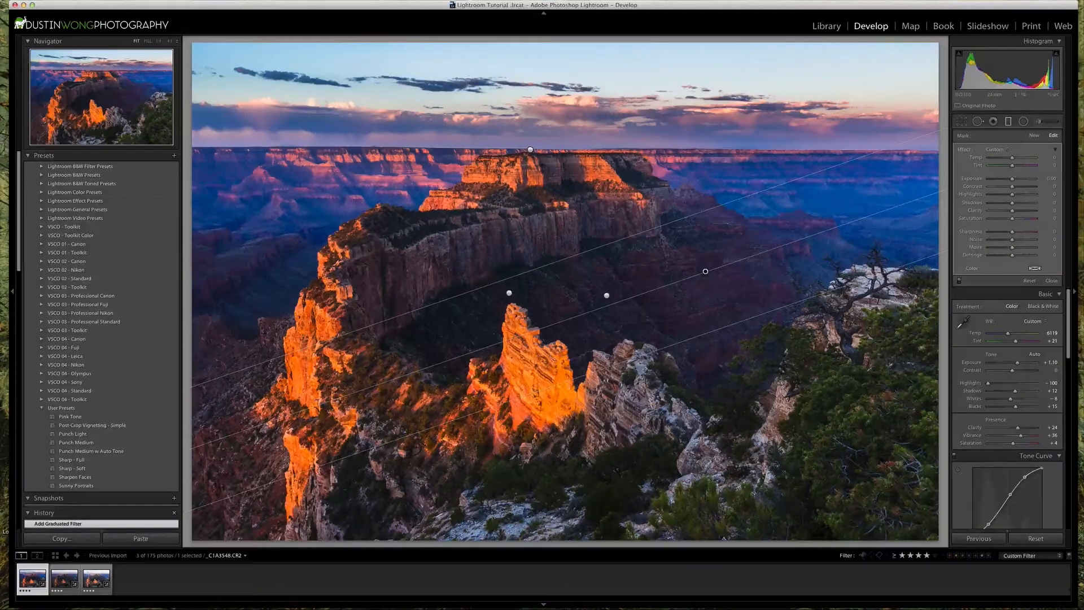
Step: Delete the graduated filter over the shaded canyon, and open the Adjustment Brush with its feather set to 57
key(Delete)
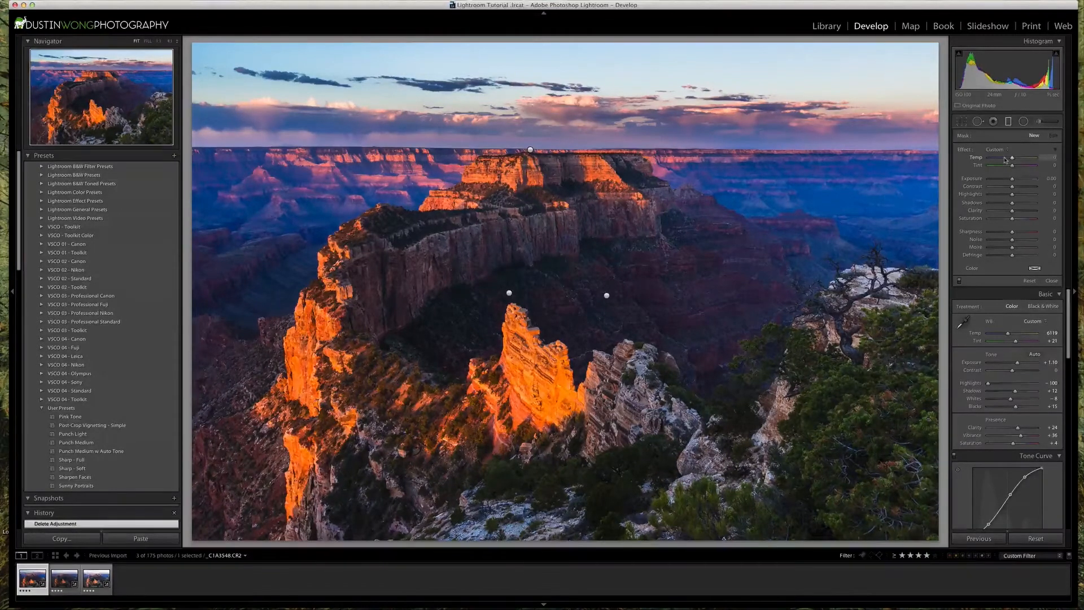
click(1039, 122)
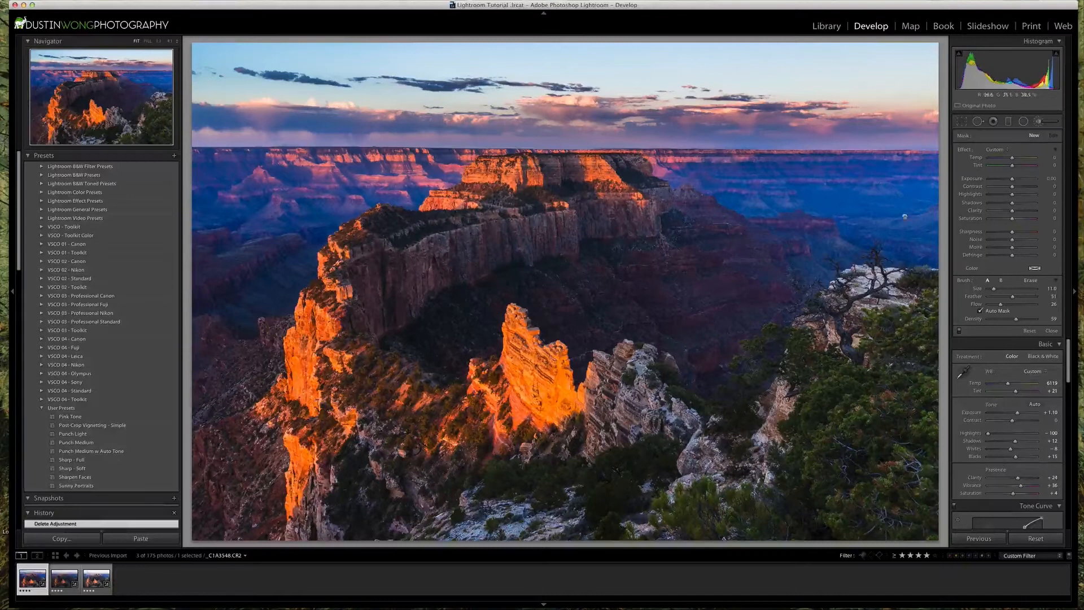
scroll(808, 222, up, 2)
scroll(808, 223, down, 2)
drag(991, 298, 1043, 301)
drag(1035, 296, 973, 296)
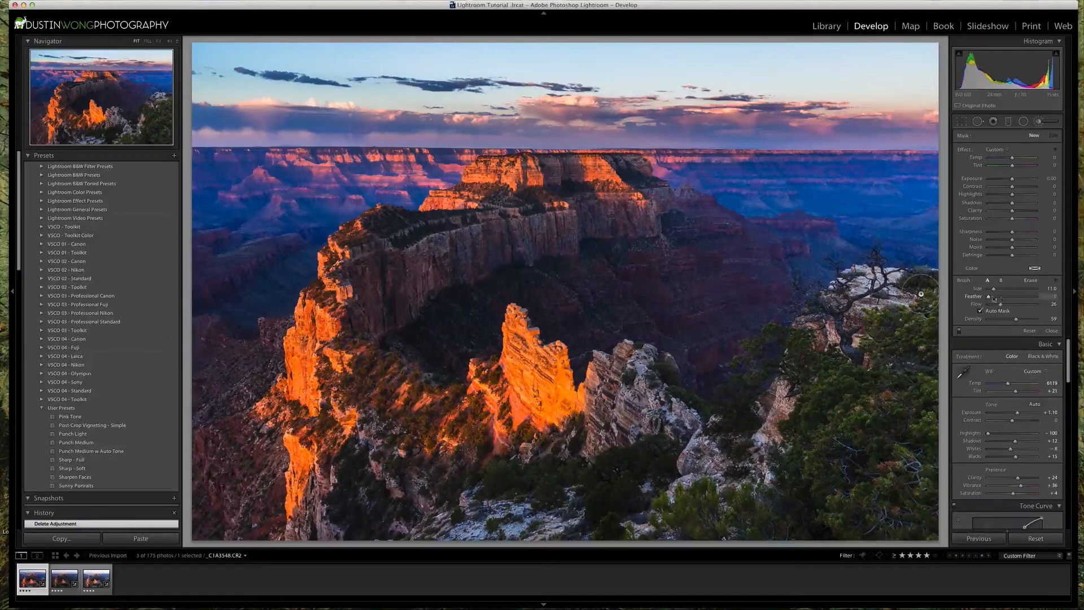
drag(989, 298, 1017, 300)
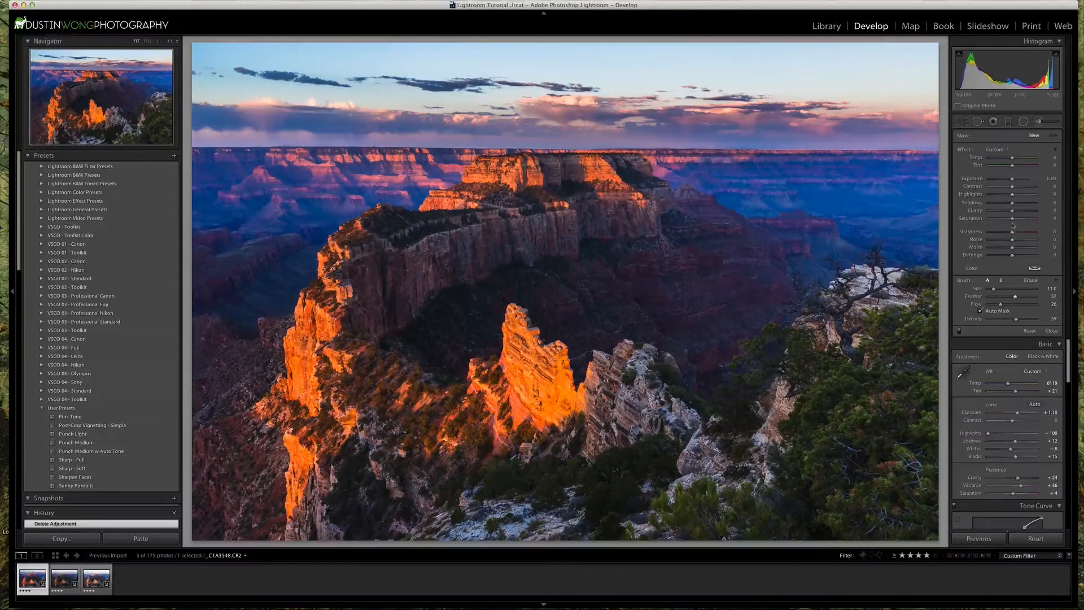
Step: Paint the mesa and sunlit slopes with a brush saturation of 24, check the red mask overlay, and close the brush
drag(1014, 221, 1018, 219)
click(593, 202)
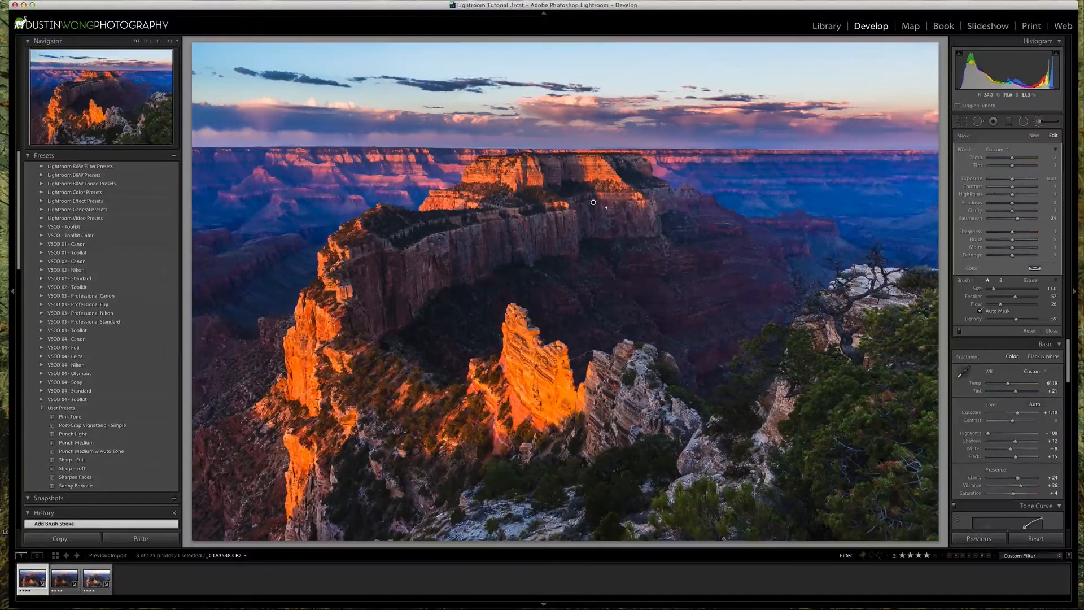
mouse_move(593, 203)
click(175, 0)
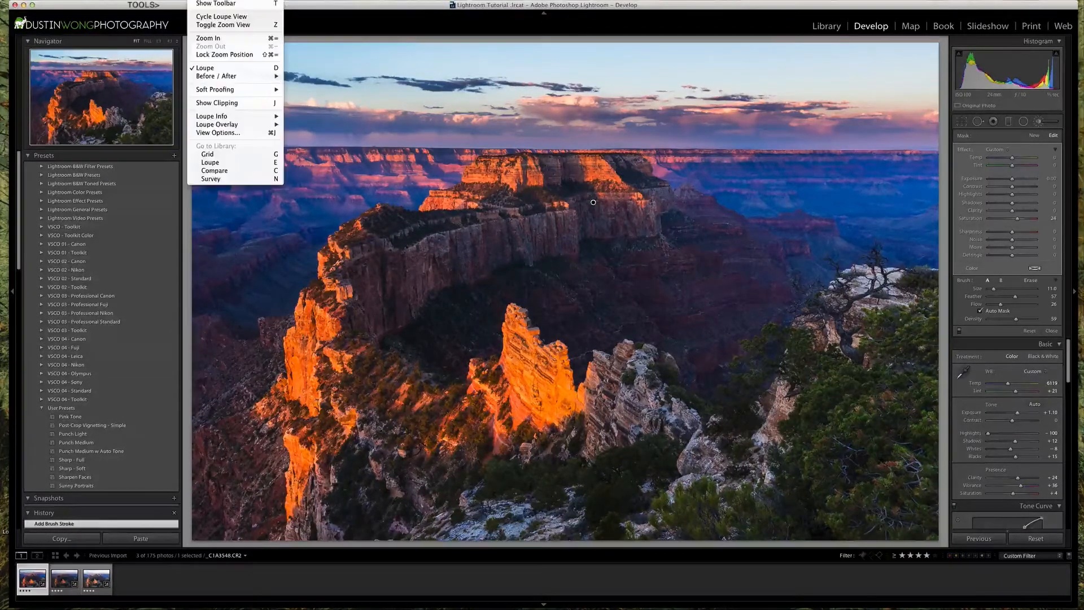
mouse_move(217, 105)
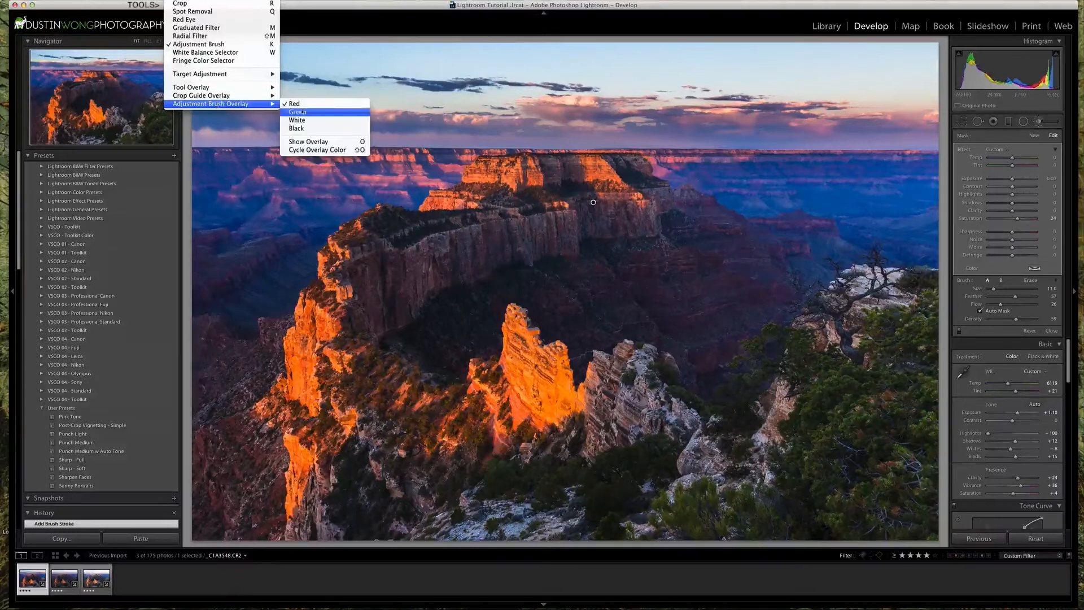
click(332, 143)
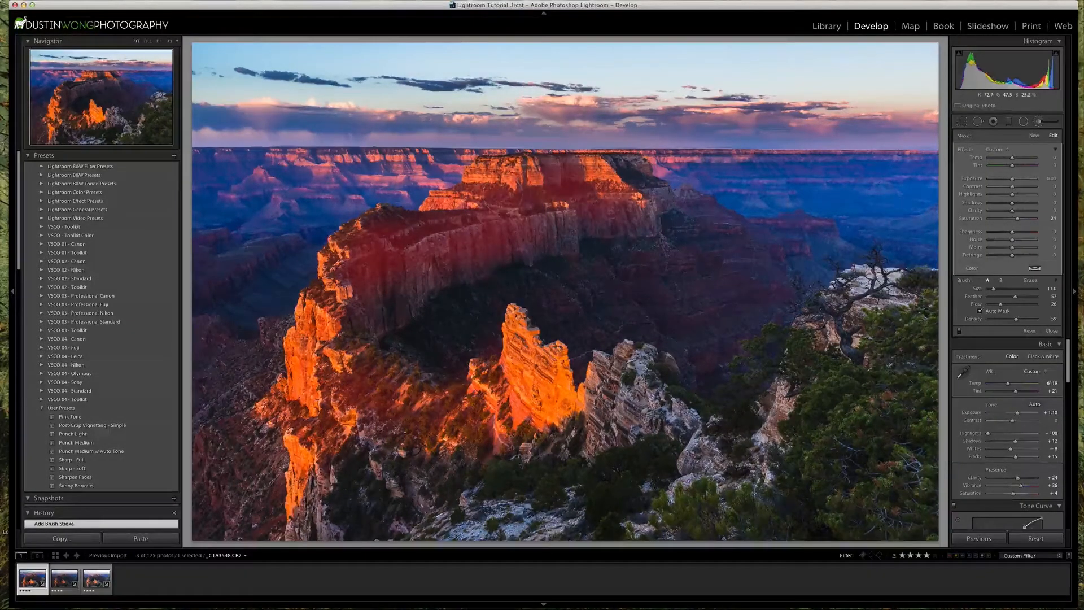
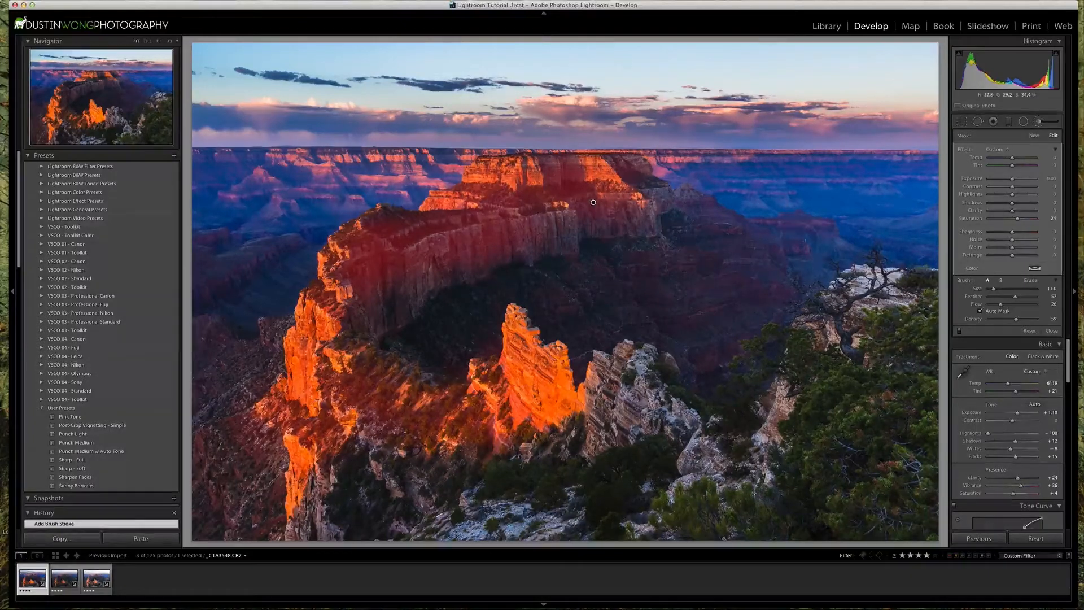
click(1051, 331)
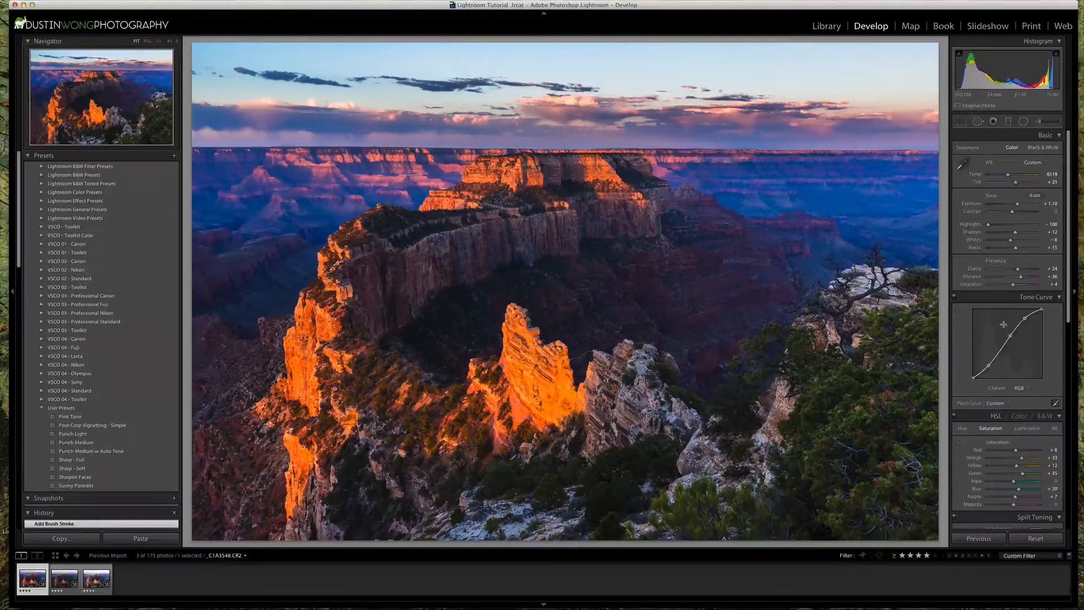
Step: Reset the orange hue shift to 0 in the HSL adjustments
scroll(999, 325, down, 5)
scroll(1005, 326, down, 1)
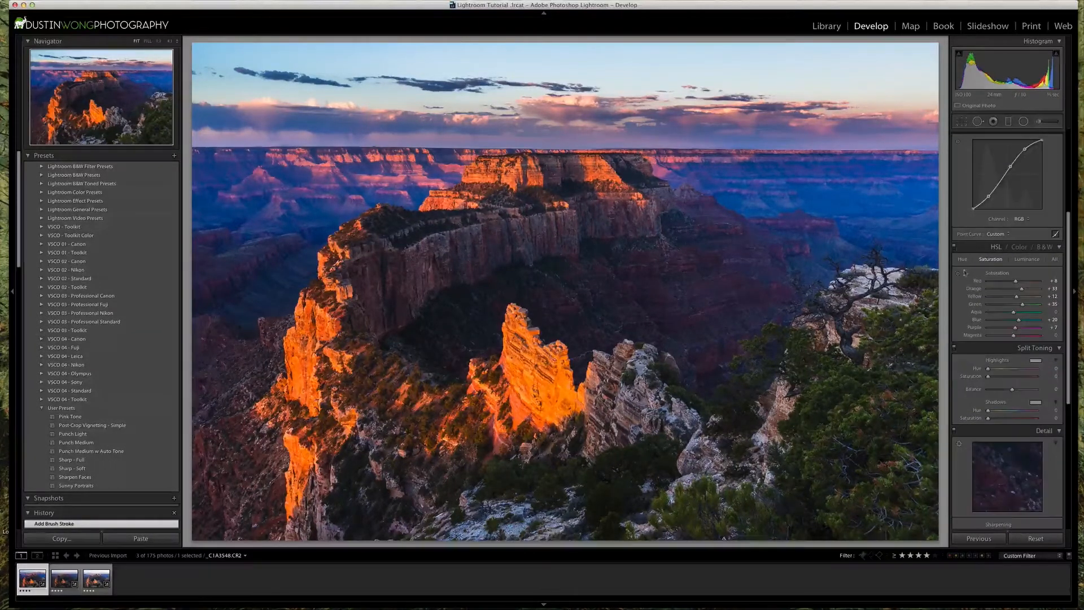
click(963, 259)
double_click(973, 289)
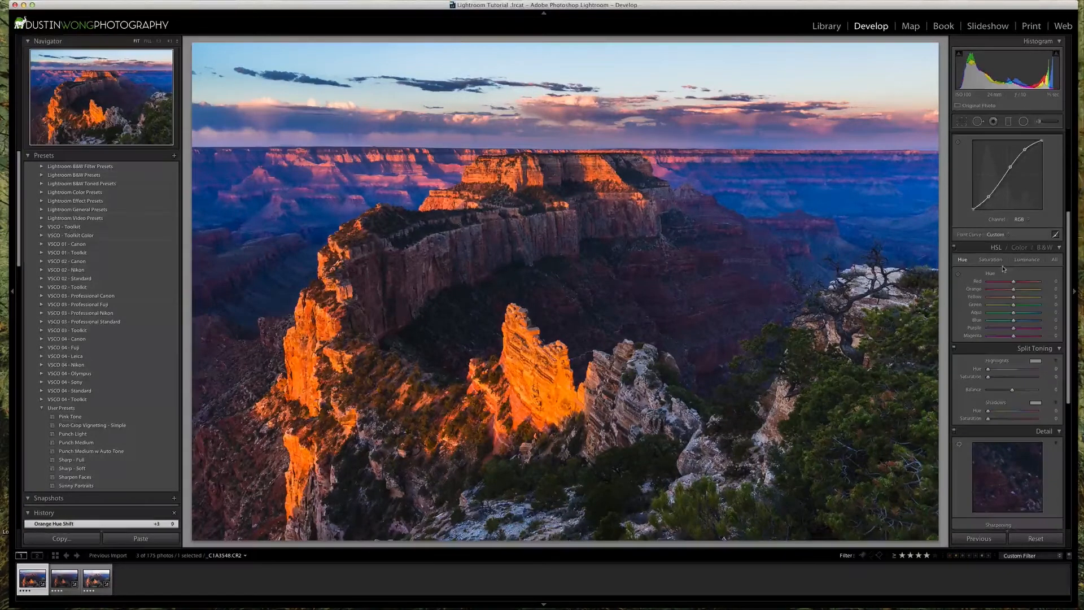
Step: Cool the white balance by lowering the colour temperature to 5848
scroll(1002, 269, up, 5)
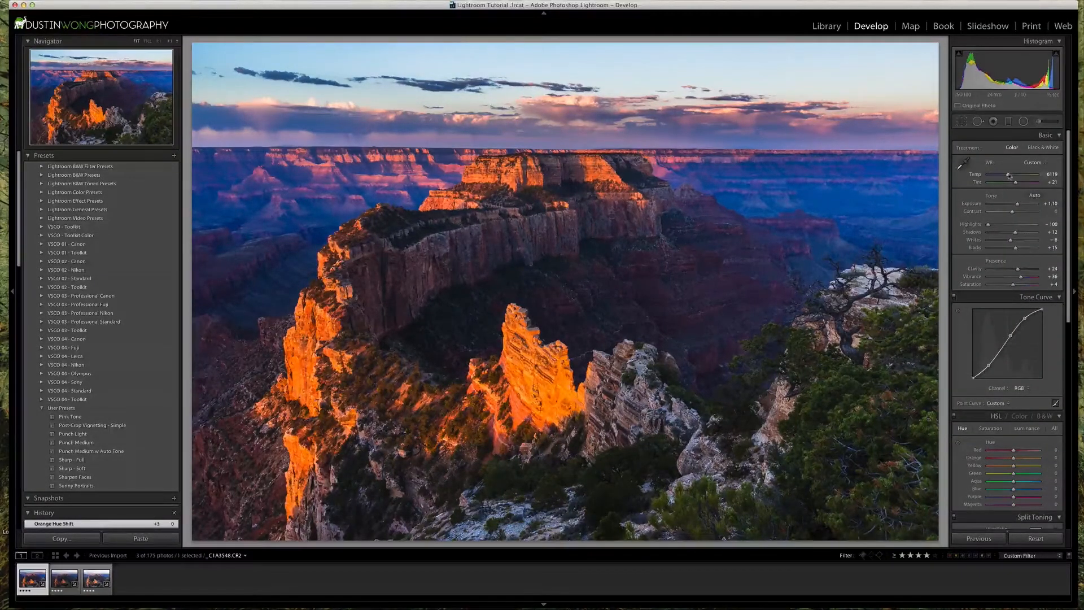
drag(1008, 175, 1006, 176)
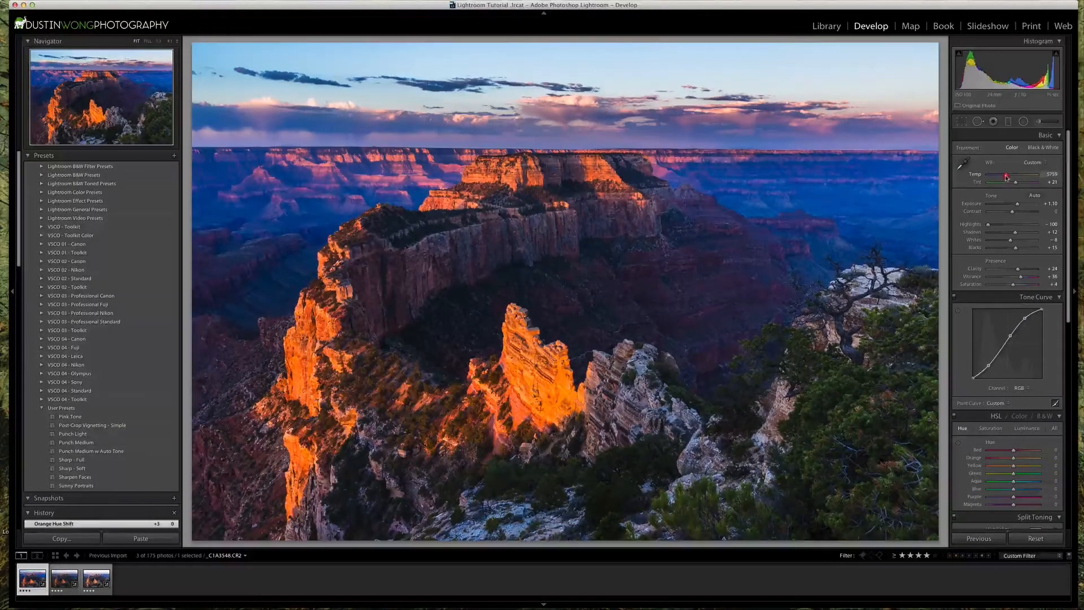
drag(1005, 177, 1007, 178)
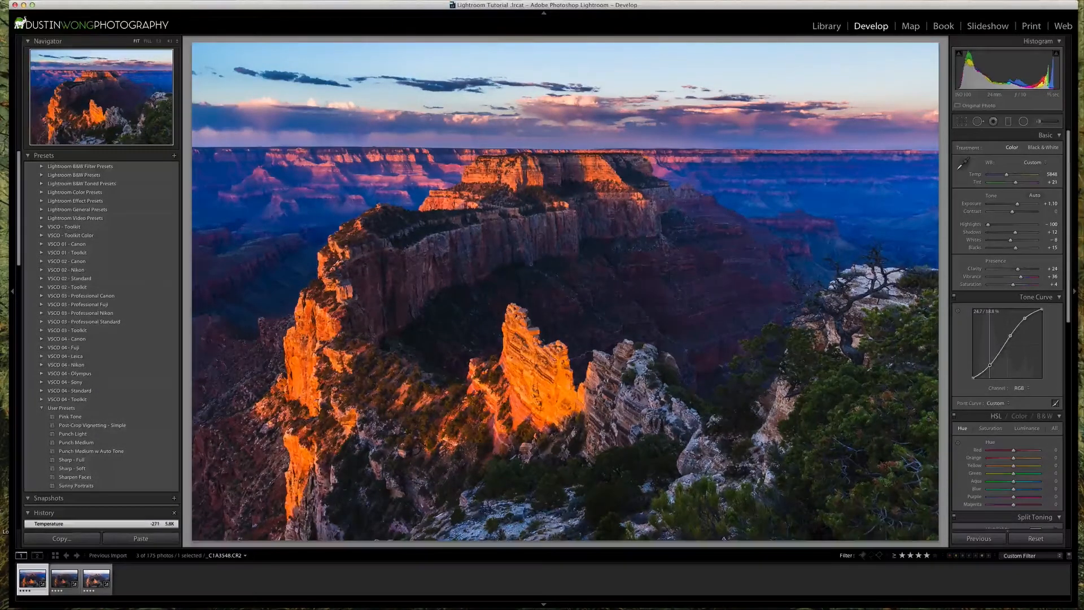
Step: Fine-tune the shadow and midtone points of the tone curve, and set the contrast to -22
drag(990, 365, 991, 362)
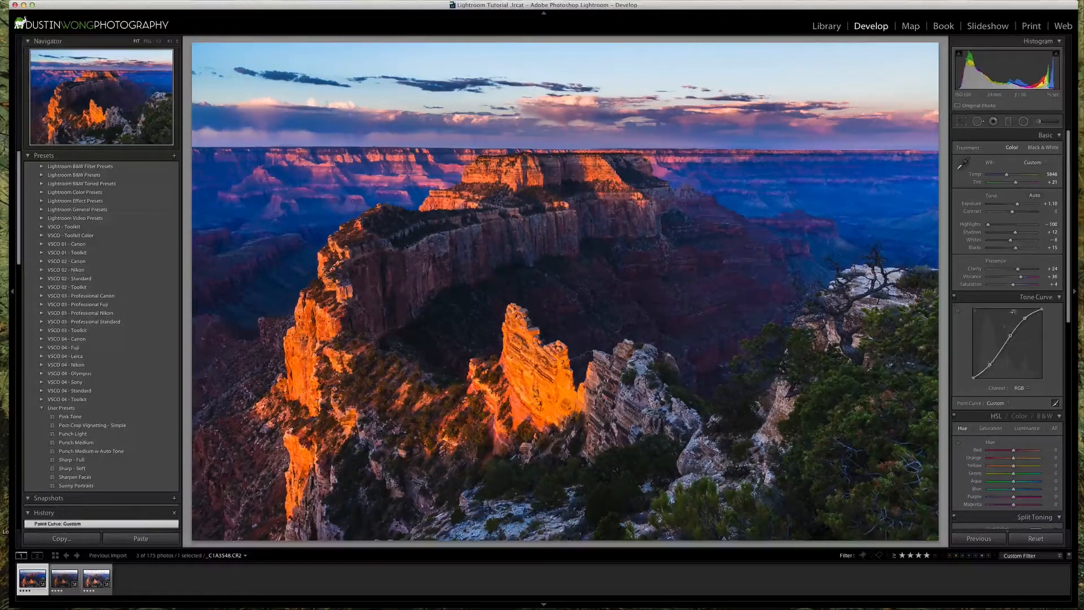
drag(1012, 213, 1009, 215)
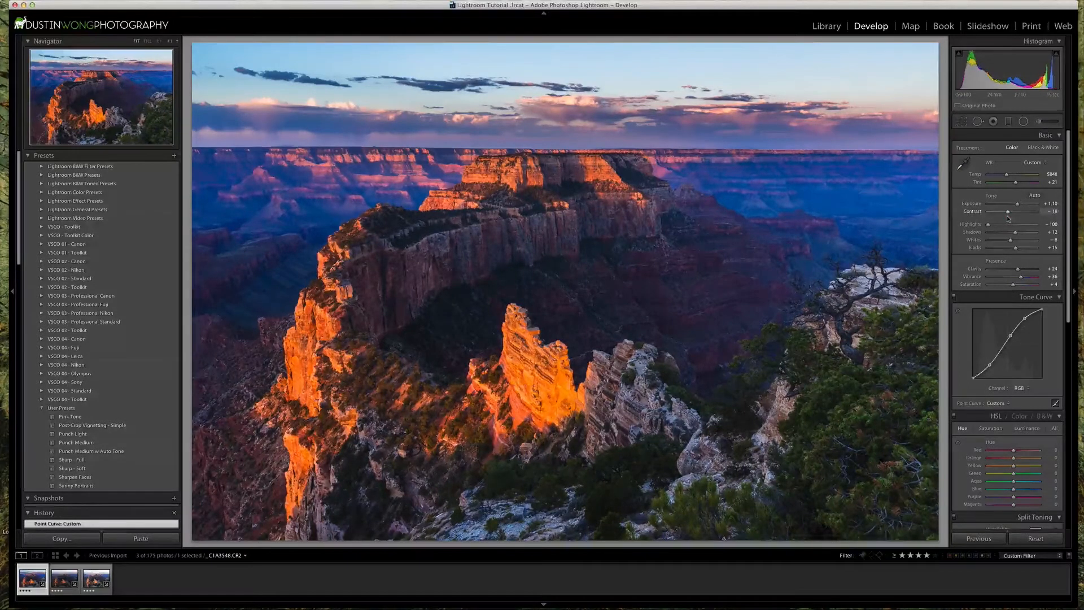
click(1007, 212)
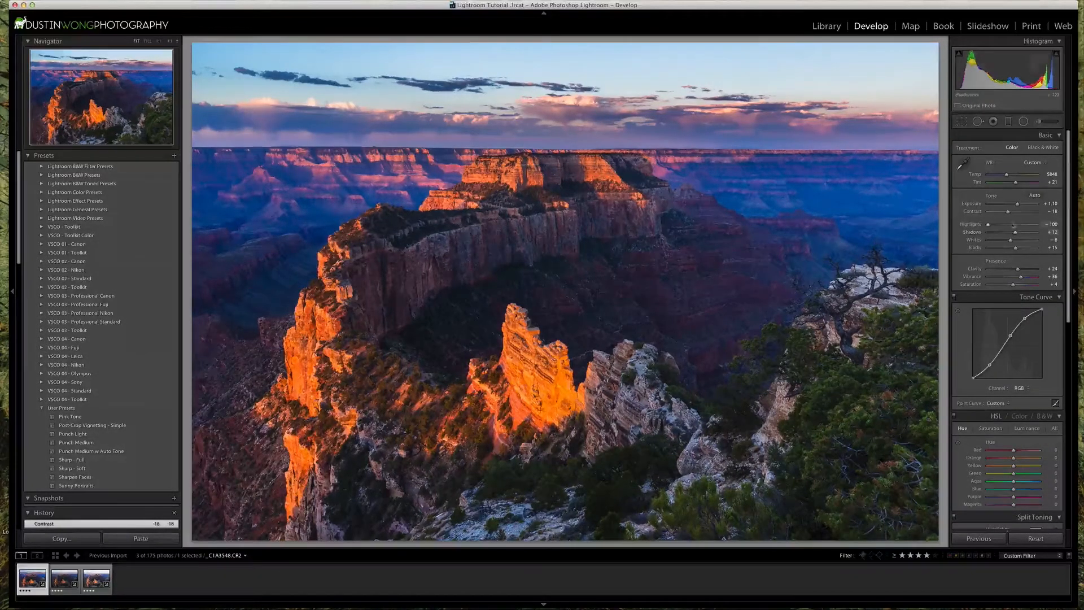
mouse_move(1007, 211)
mouse_down()
mouse_move(1047, 213)
mouse_move(1007, 214)
mouse_up()
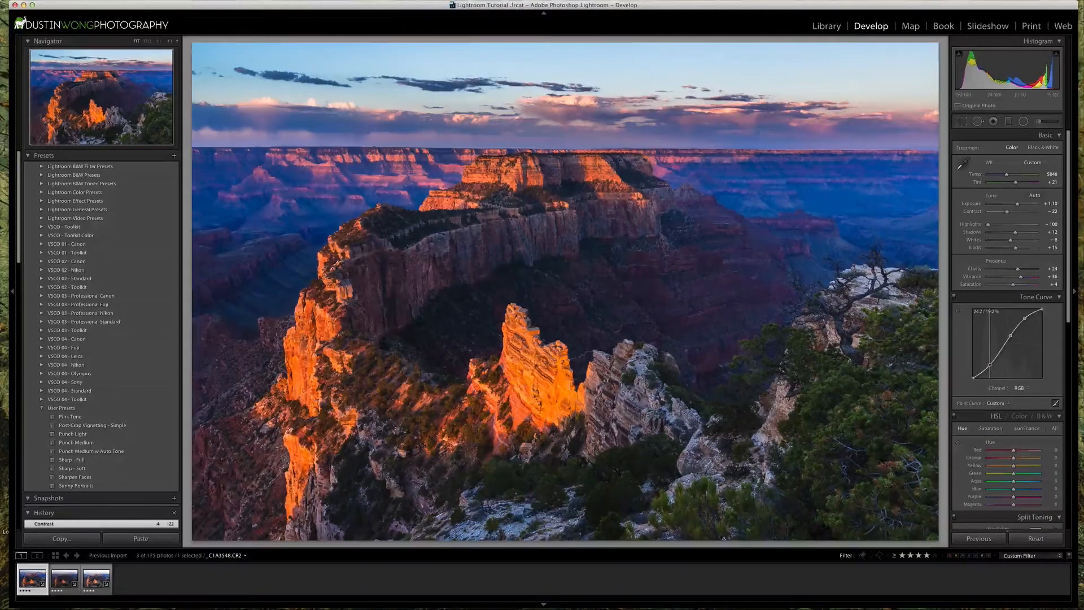
drag(990, 364, 991, 366)
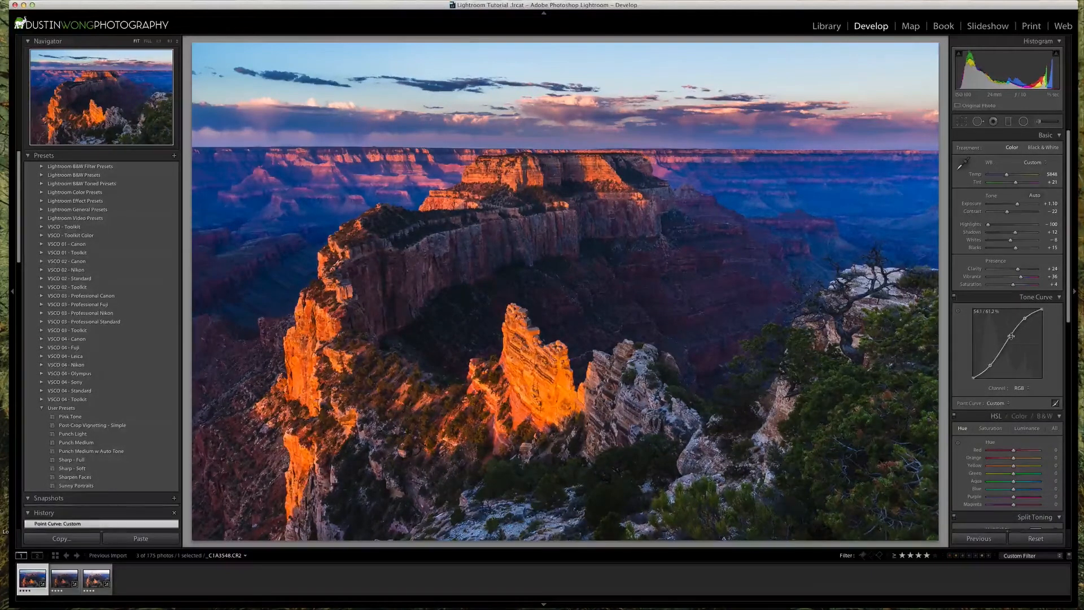
drag(1010, 336, 1011, 336)
Step: Examine the sky and clouds at high magnification for sensor dust spots, from the centre across to the photo's right edge
click(634, 84)
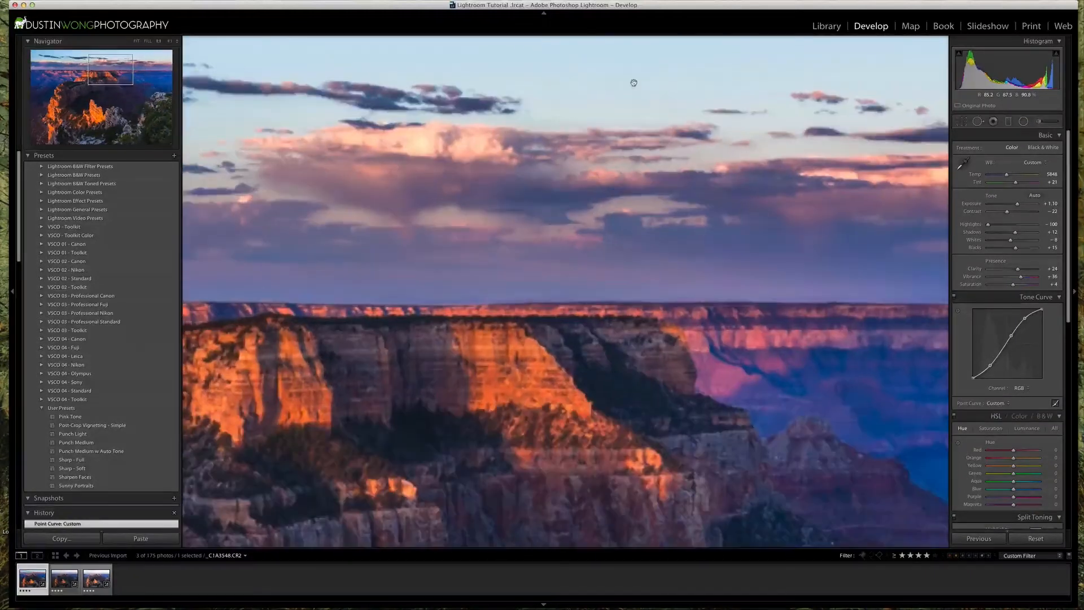
drag(685, 76, 672, 203)
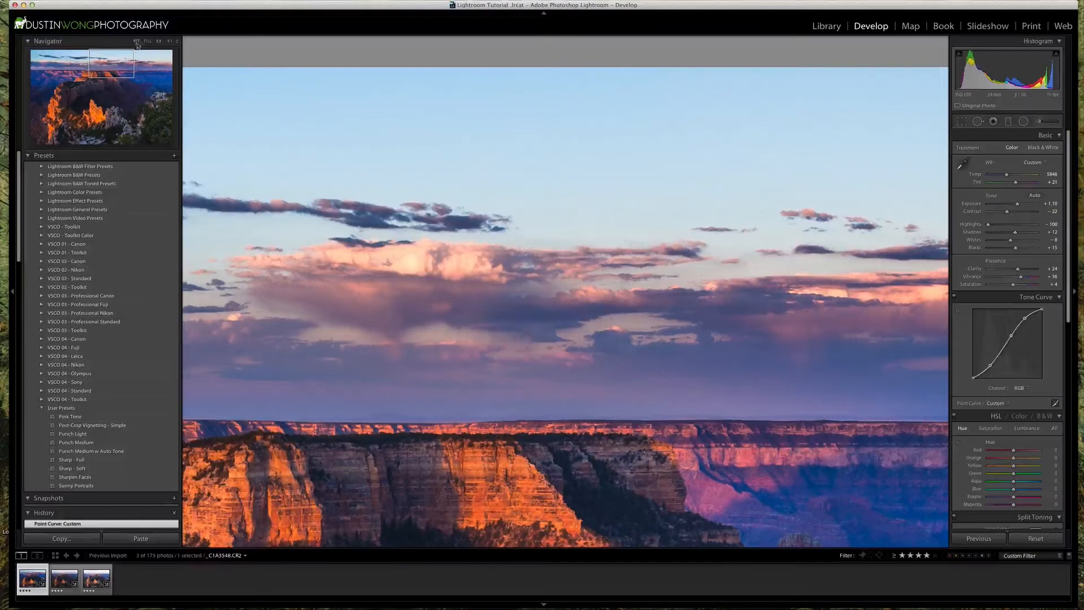
click(171, 43)
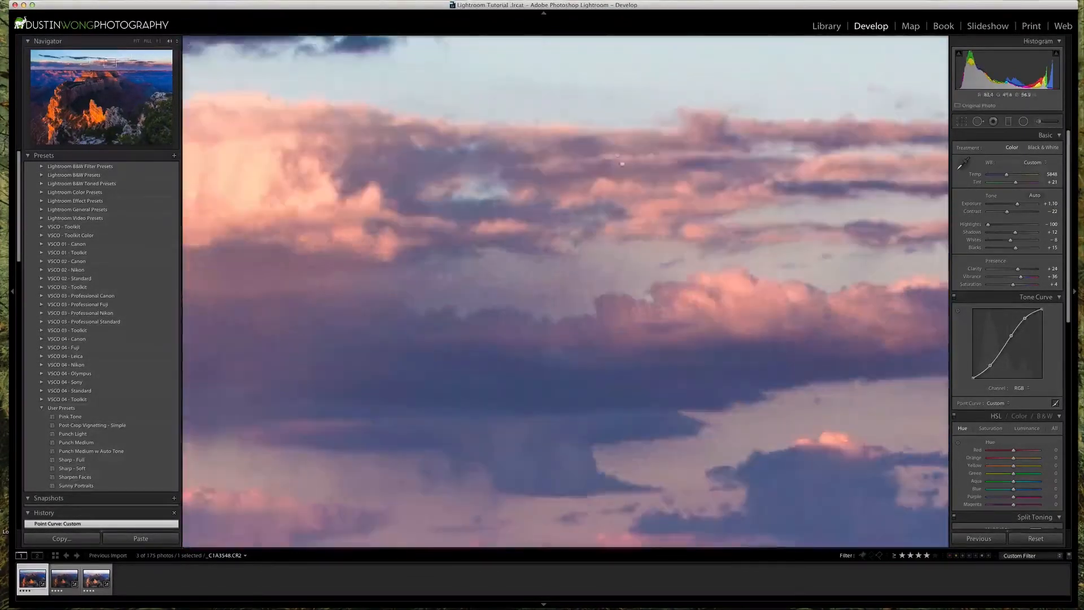
drag(572, 262, 551, 472)
drag(571, 321, 570, 487)
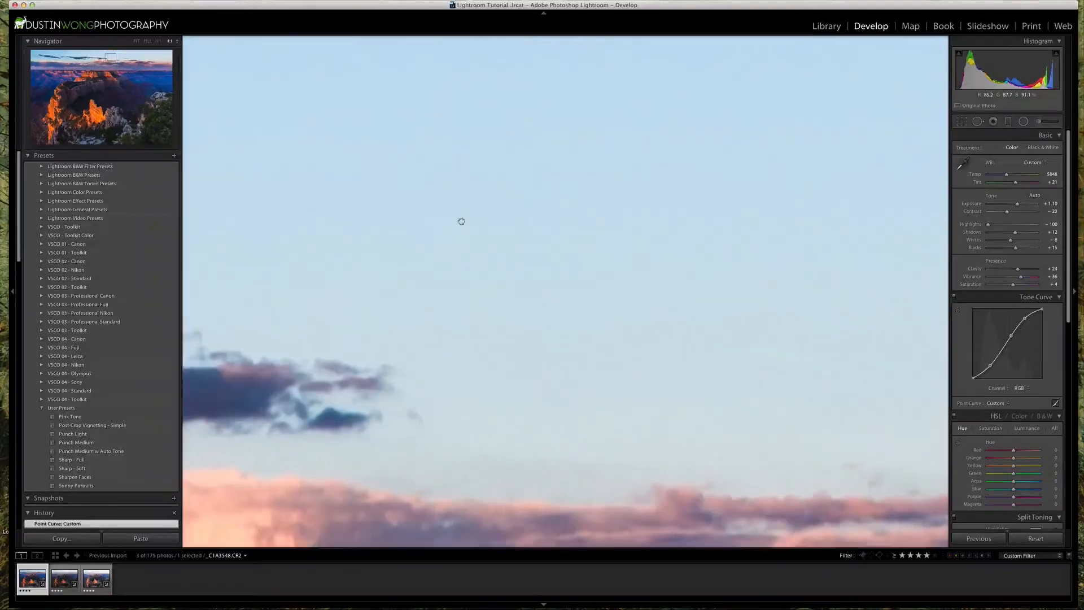
click(177, 43)
click(180, 31)
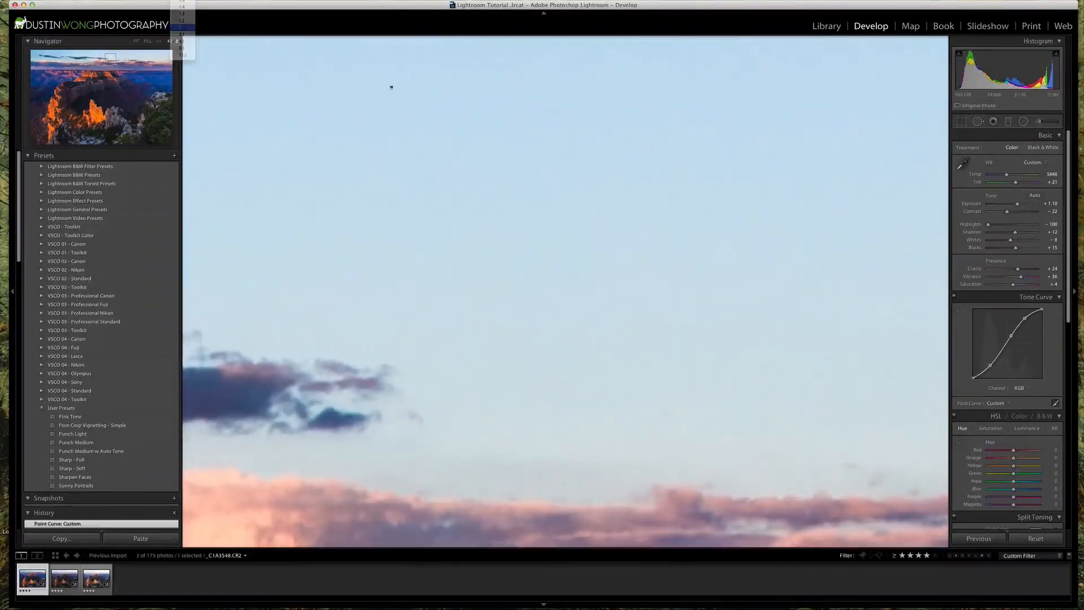
drag(707, 211, 314, 213)
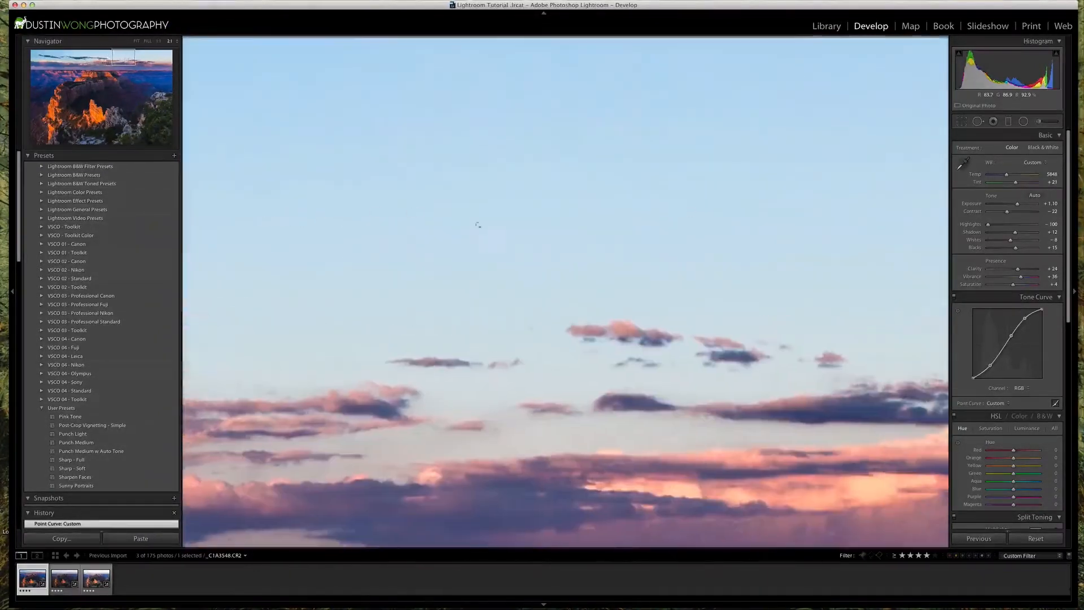
drag(774, 188, 372, 164)
drag(587, 225, 254, 269)
drag(876, 254, 497, 241)
drag(664, 230, 440, 226)
drag(638, 240, 907, 225)
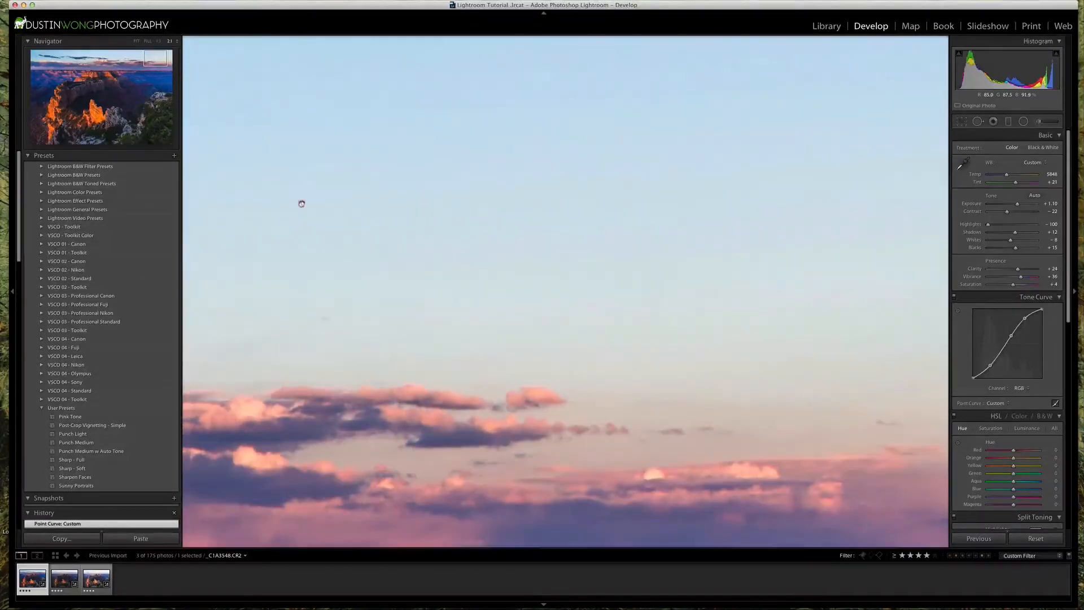
drag(551, 206, 675, 211)
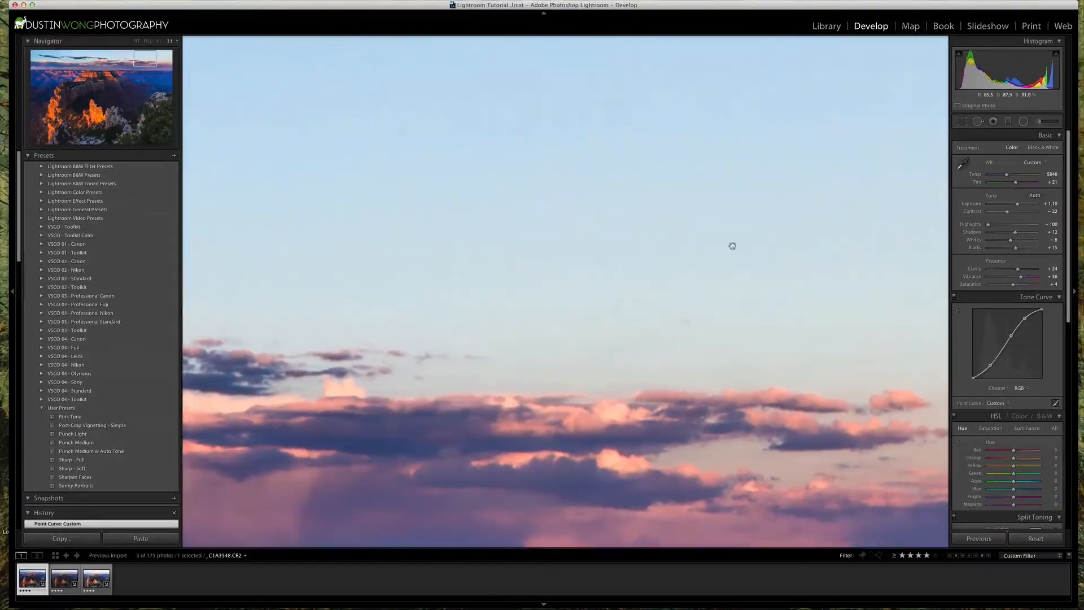
Step: Heal the dust spot above the clouds with a size 15 Spot Removal brush, and close the tool
click(978, 122)
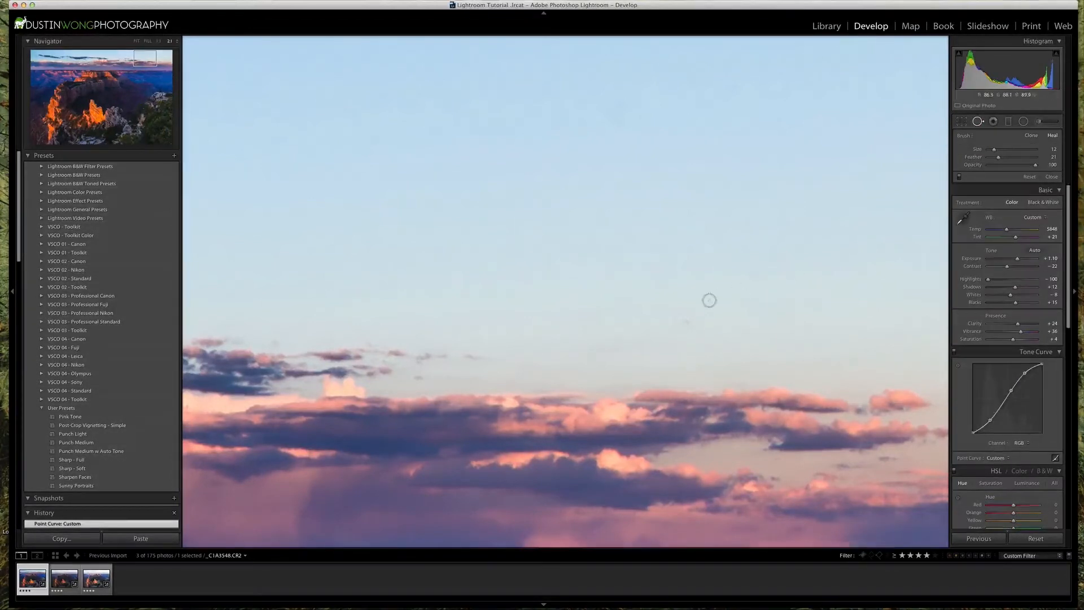
key(])
click(687, 321)
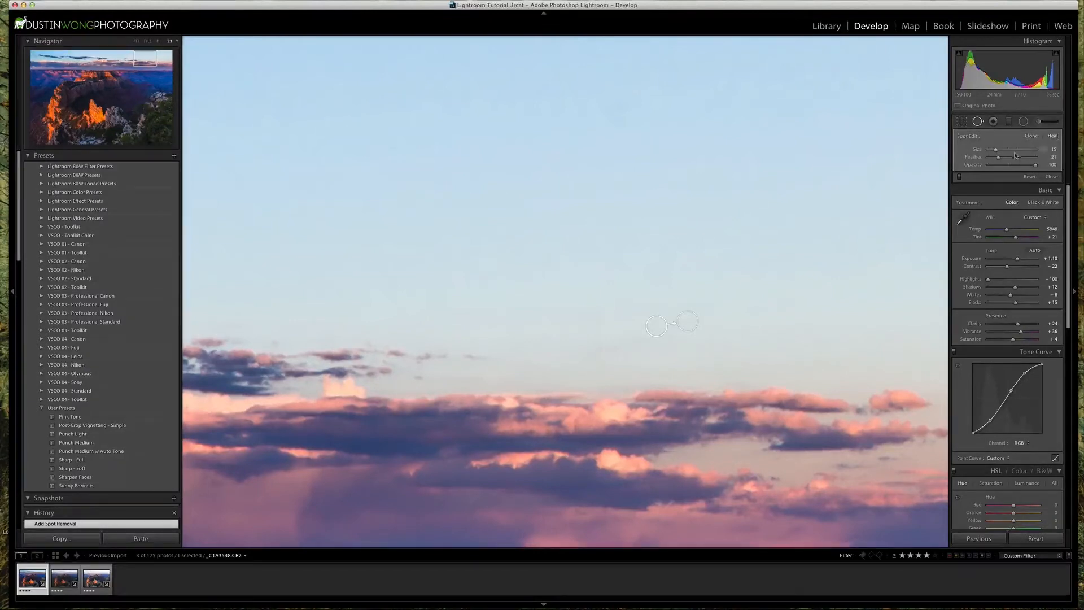
click(1052, 178)
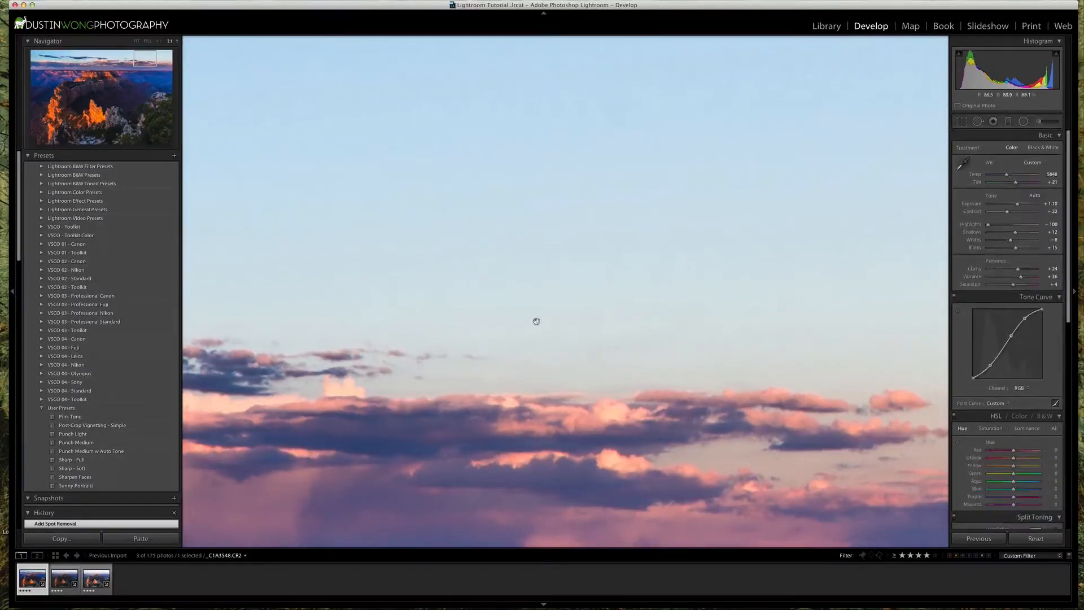
Step: Examine the sky and clouds at high magnification for dust spots across to the photo's left edge, and return to the full view
drag(218, 329, 378, 346)
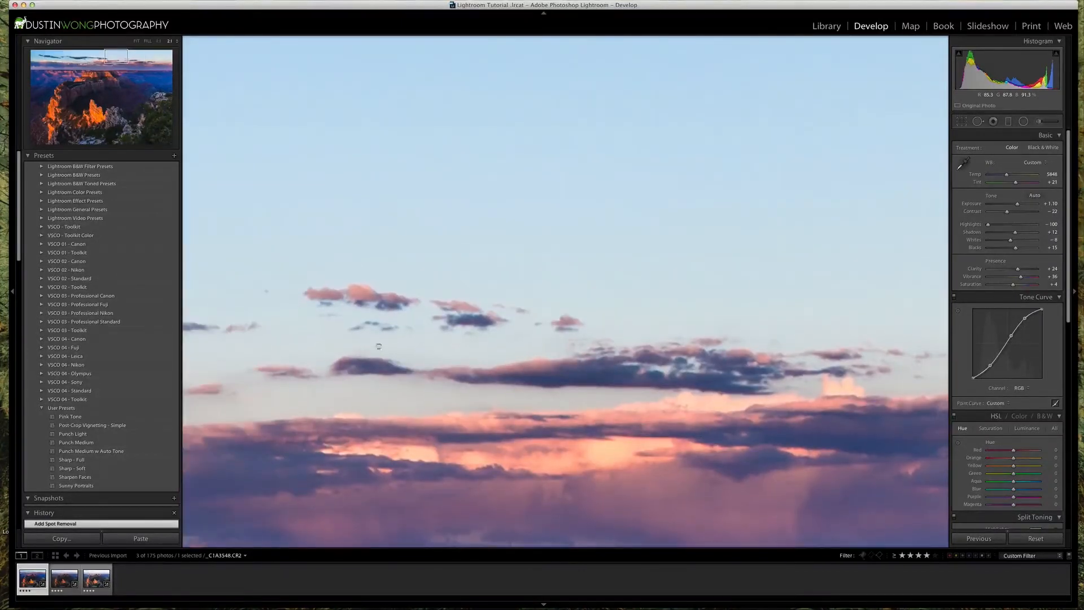
drag(223, 344, 856, 367)
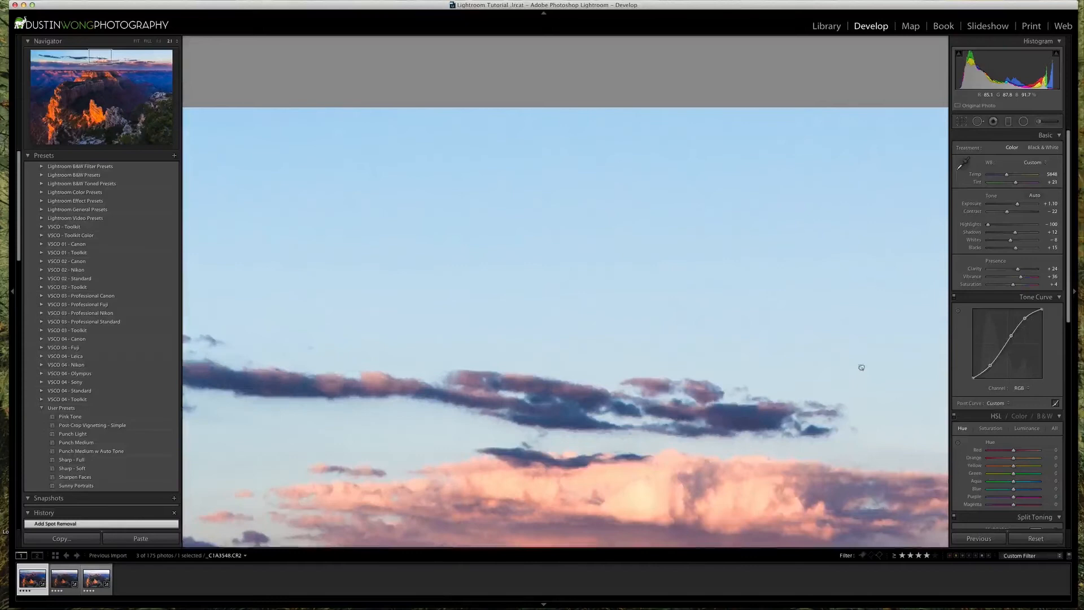
drag(296, 355, 855, 322)
drag(299, 315, 828, 315)
drag(355, 307, 805, 300)
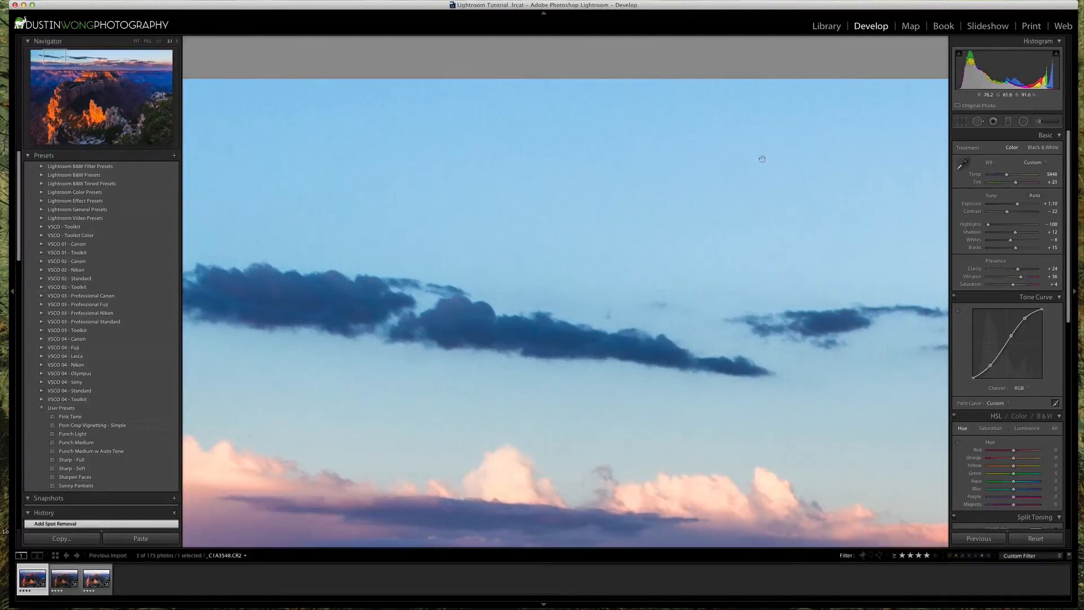
drag(831, 170, 589, 220)
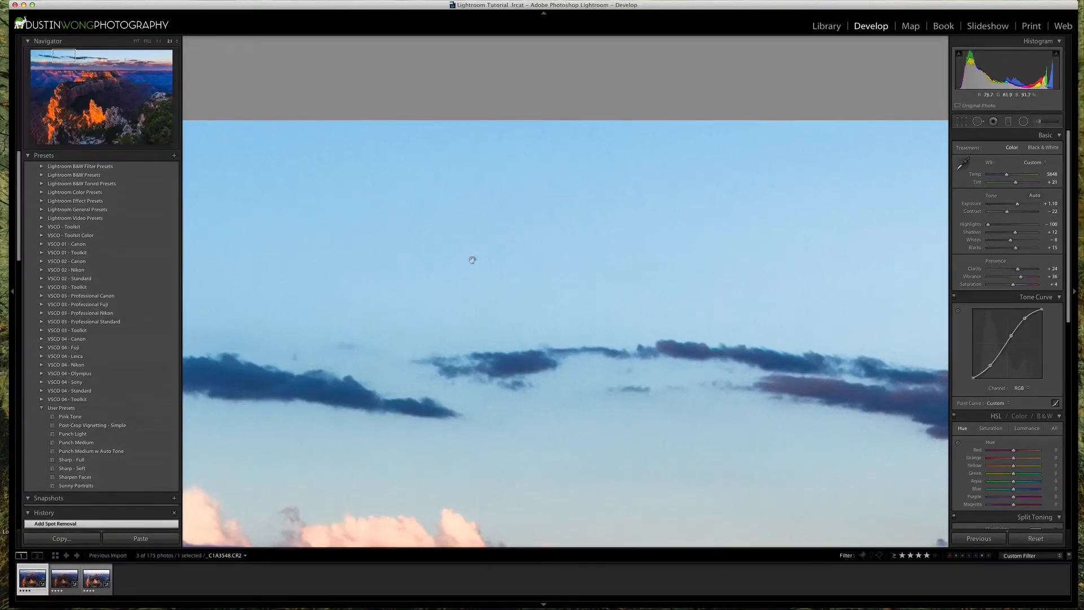
drag(384, 316, 908, 286)
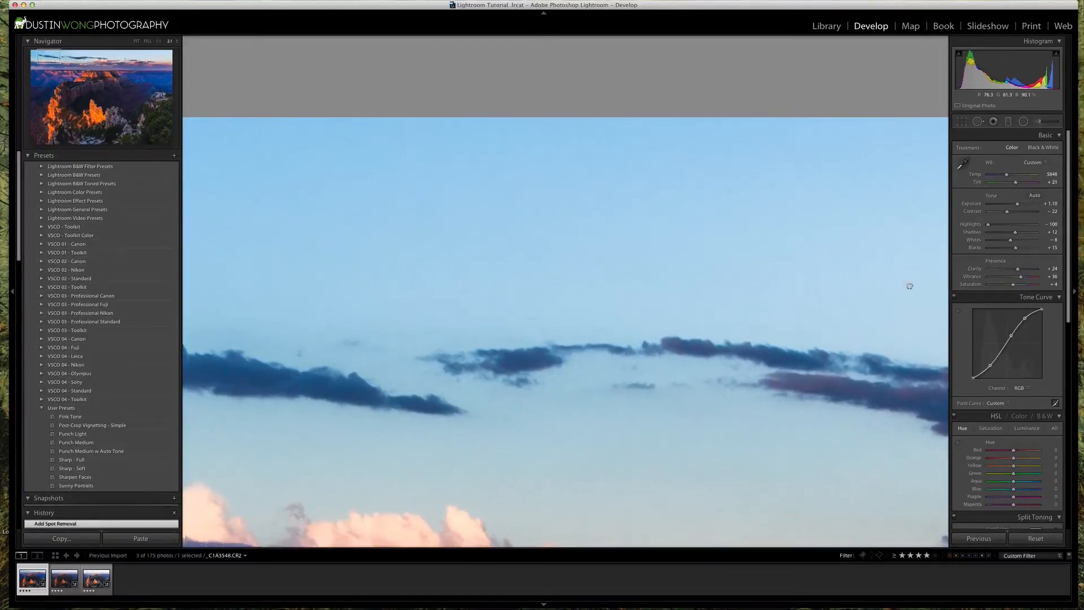
drag(338, 243, 816, 273)
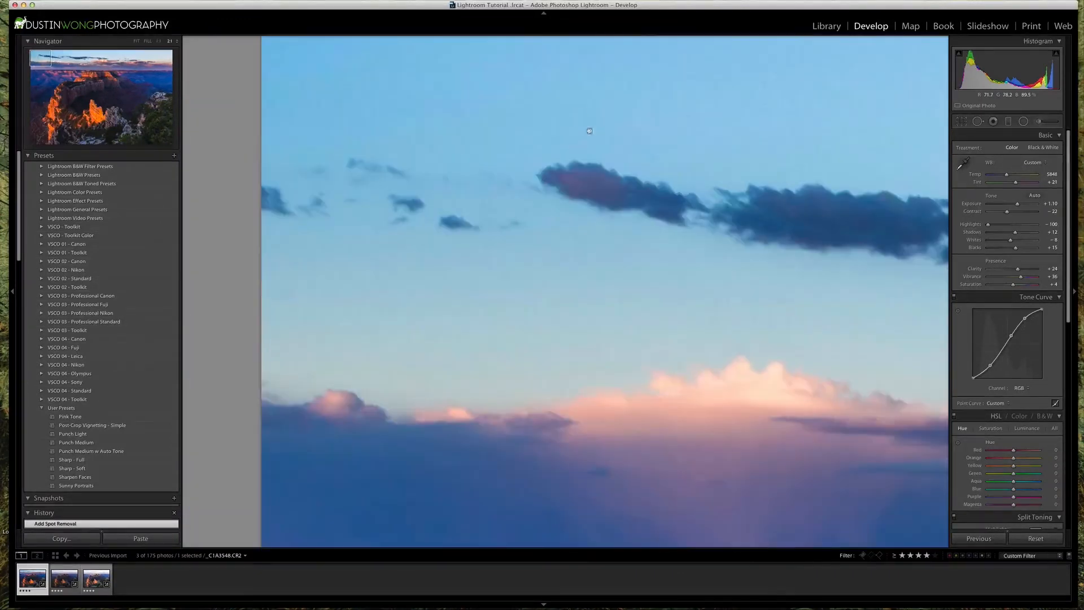
drag(682, 343, 591, 141)
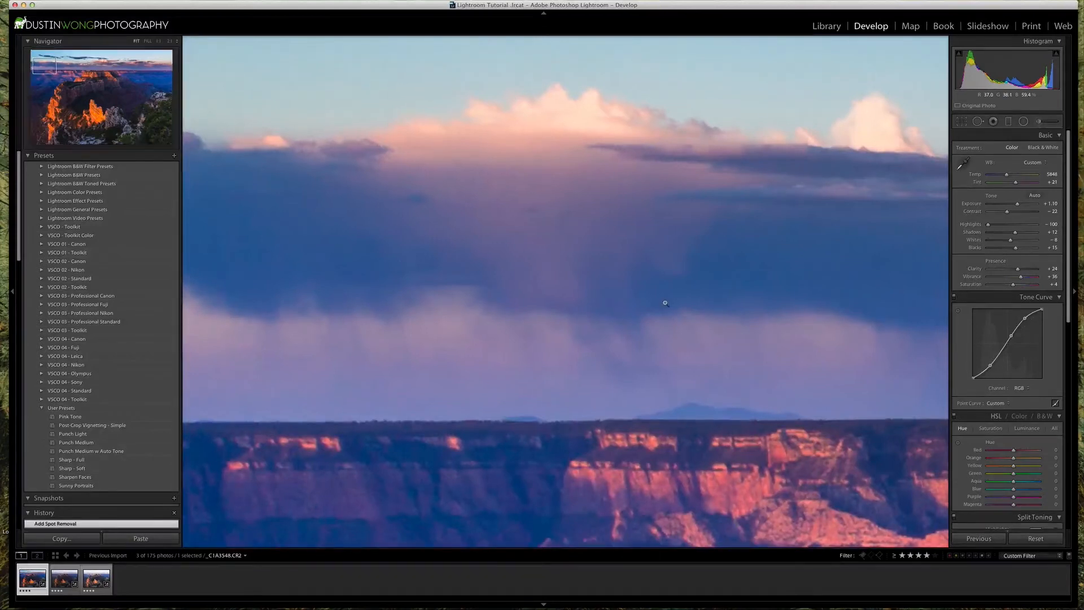
click(683, 296)
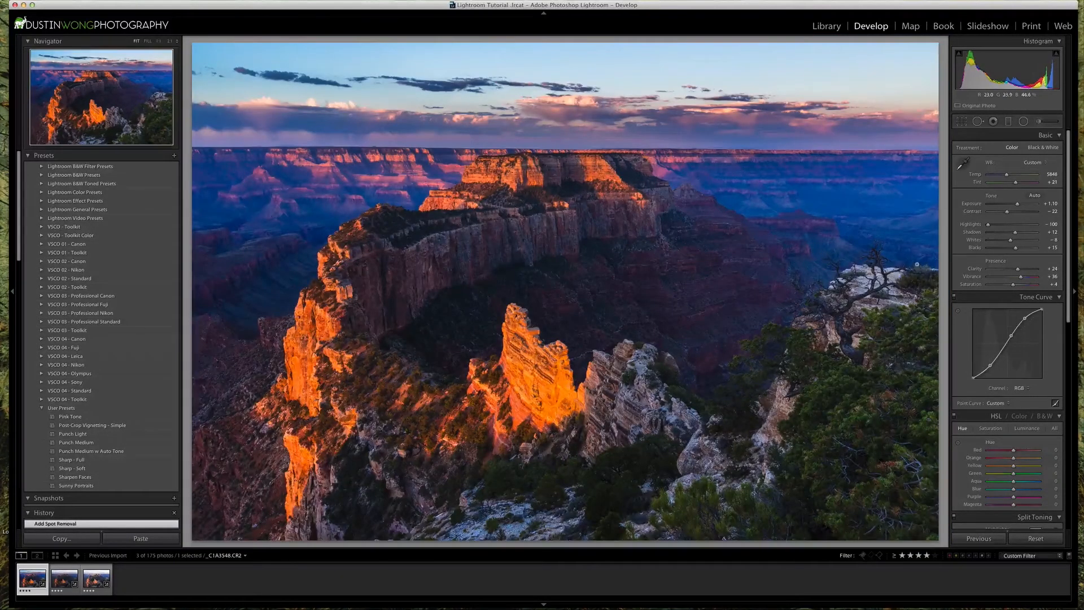
Step: Crop the photo slightly inward on all sides, keeping the Original aspect ratio
click(961, 121)
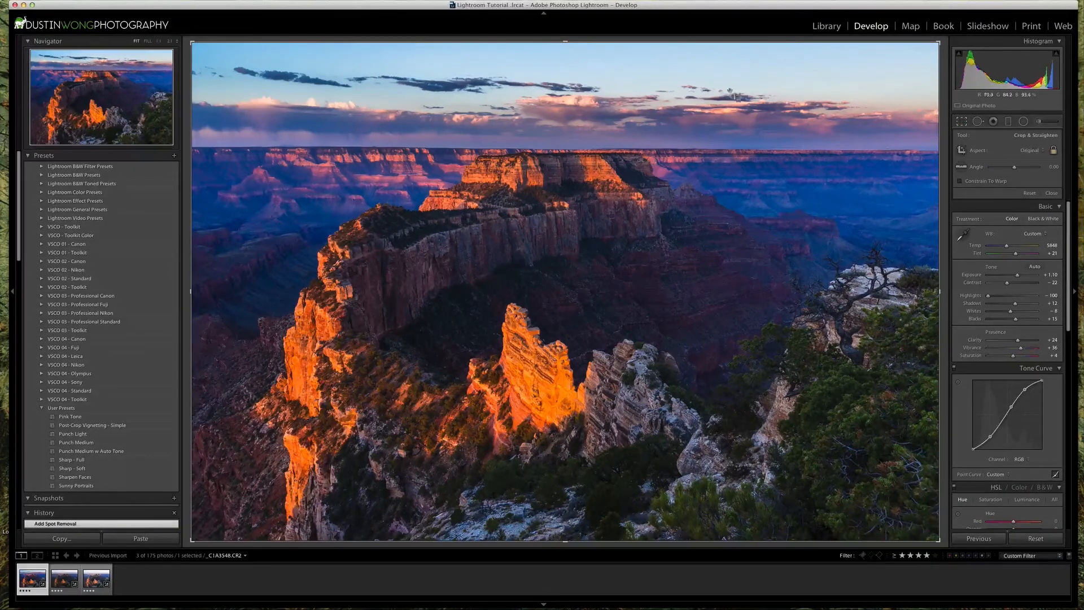
click(1044, 151)
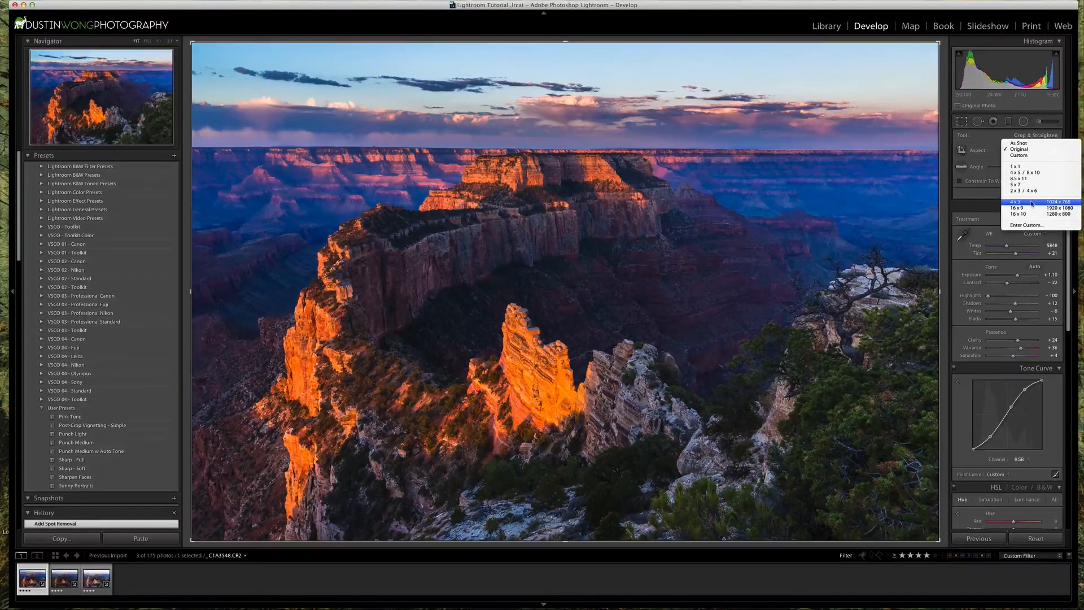
click(1042, 151)
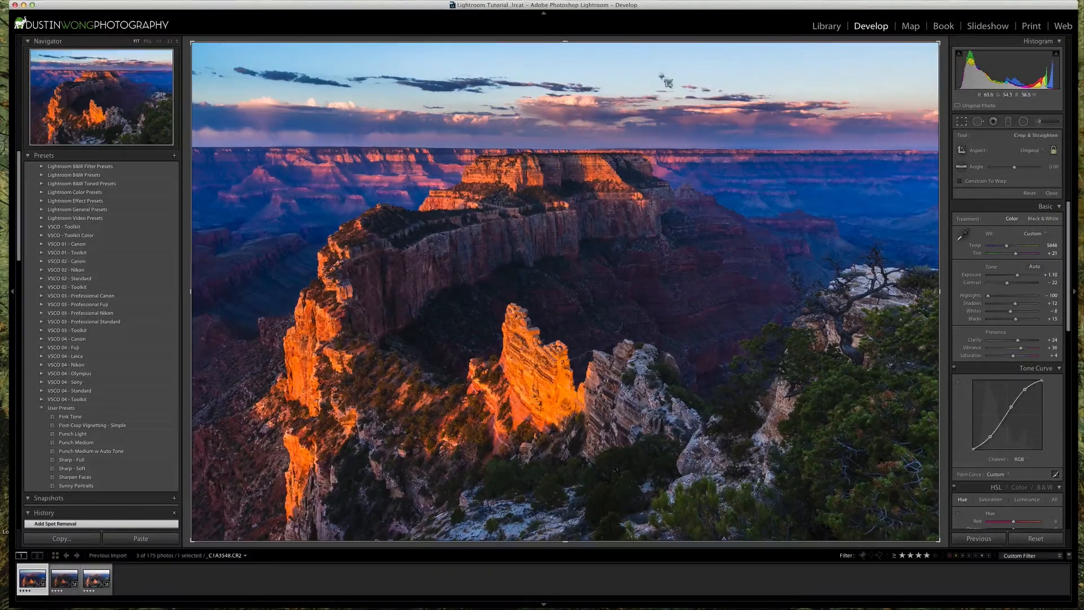
drag(939, 43, 985, 37)
mouse_move(567, 44)
mouse_down()
mouse_move(561, 72)
mouse_move(565, 41)
mouse_up()
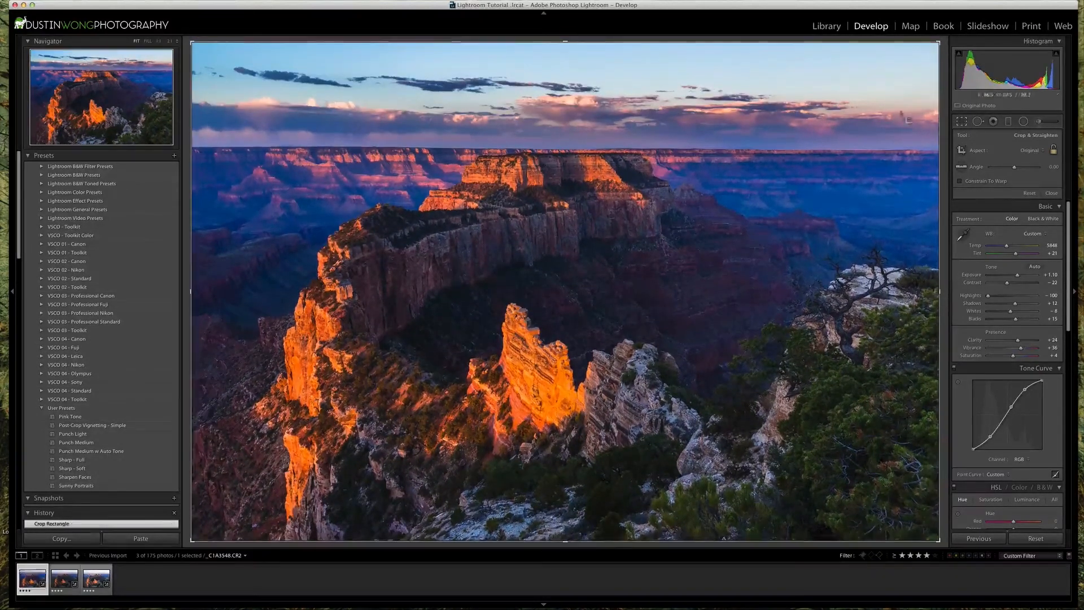
click(1054, 149)
drag(939, 43, 907, 65)
drag(836, 123, 826, 133)
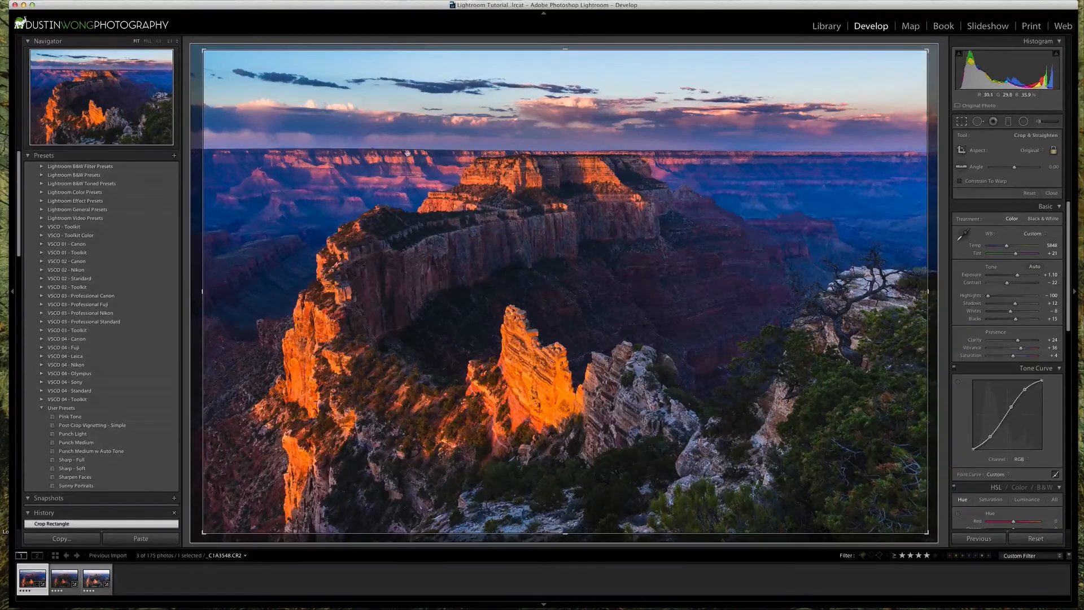
Step: Set the crop tool overlay to Always Show and switch the crop guide to Grid
click(149, 0)
mouse_move(178, 0)
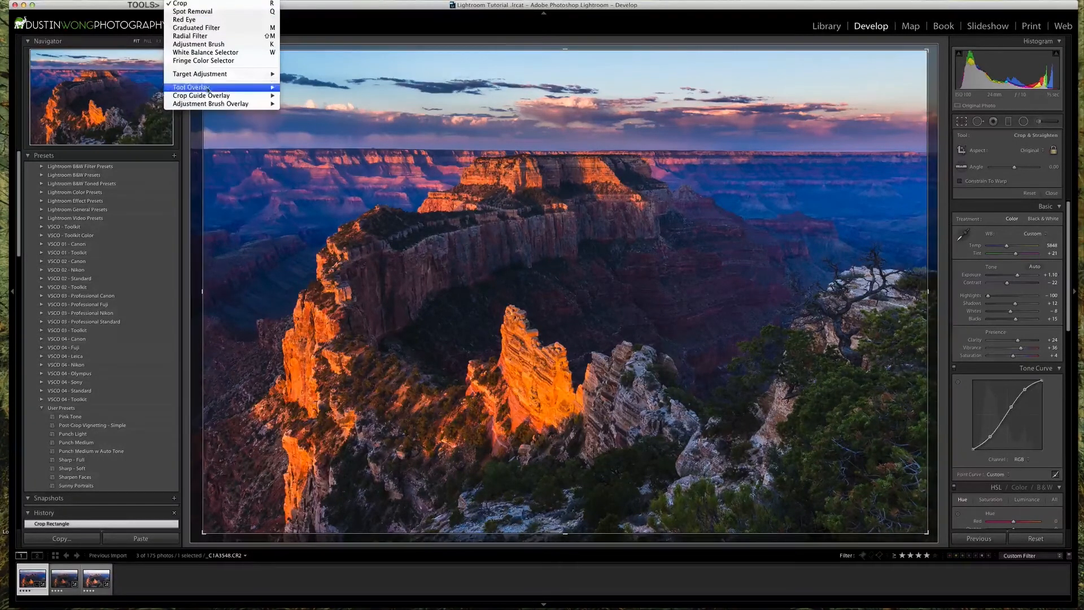
mouse_move(209, 96)
click(305, 96)
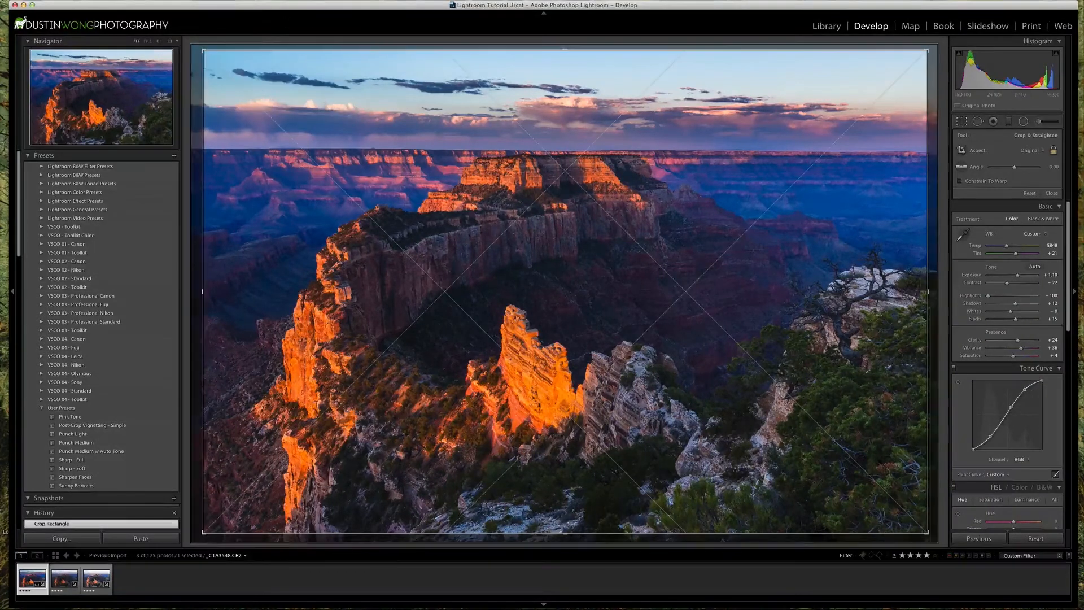
click(179, 0)
mouse_move(220, 87)
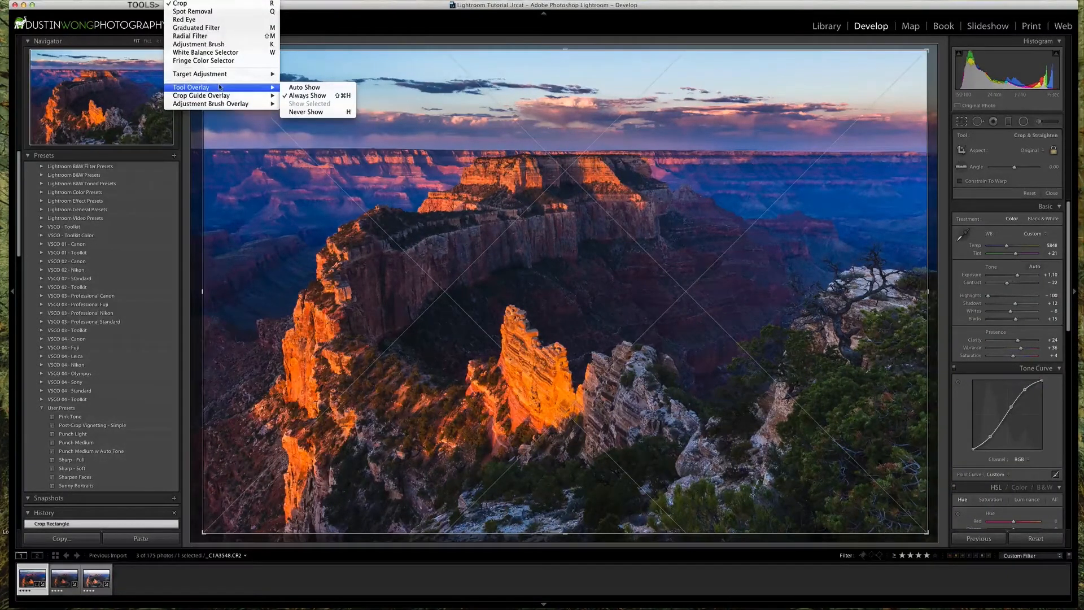
click(302, 95)
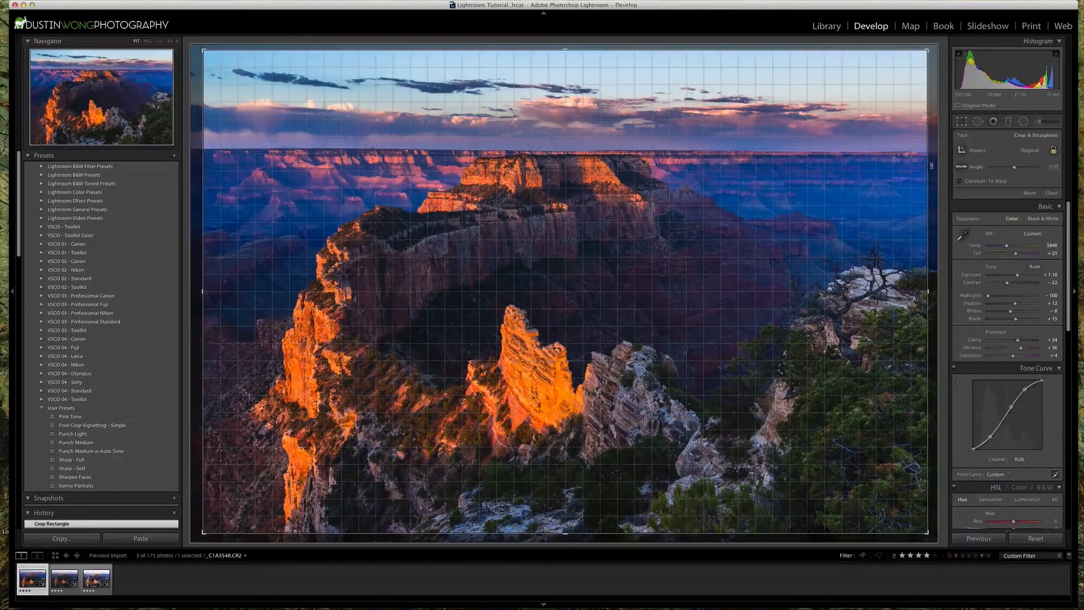
Step: Try rotating the photo slightly against the grid, and reset the crop angle to 0
drag(1014, 167, 1013, 167)
drag(929, 156, 930, 155)
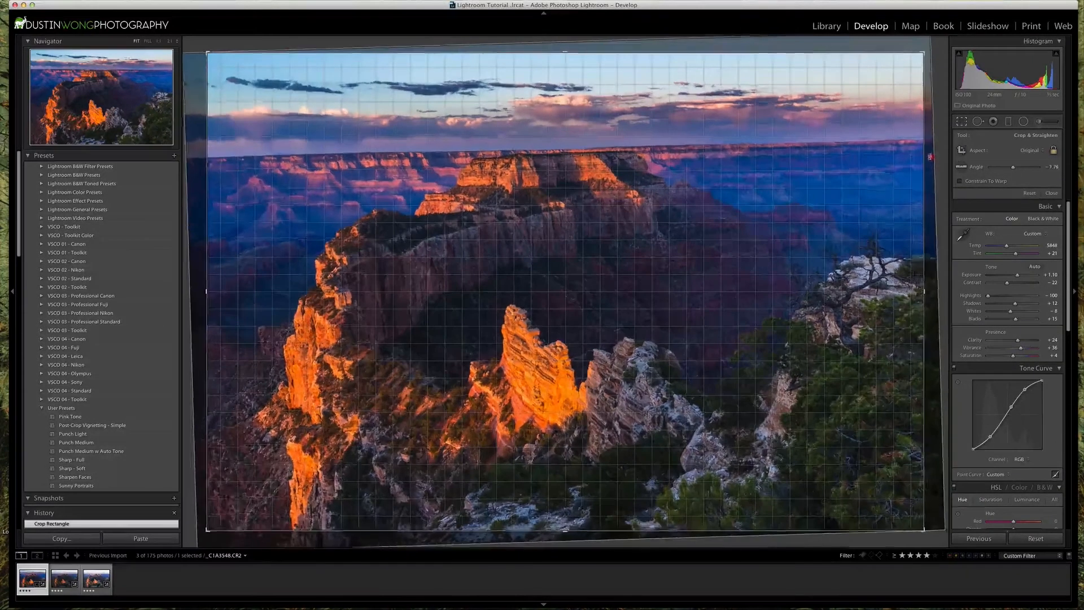
double_click(974, 168)
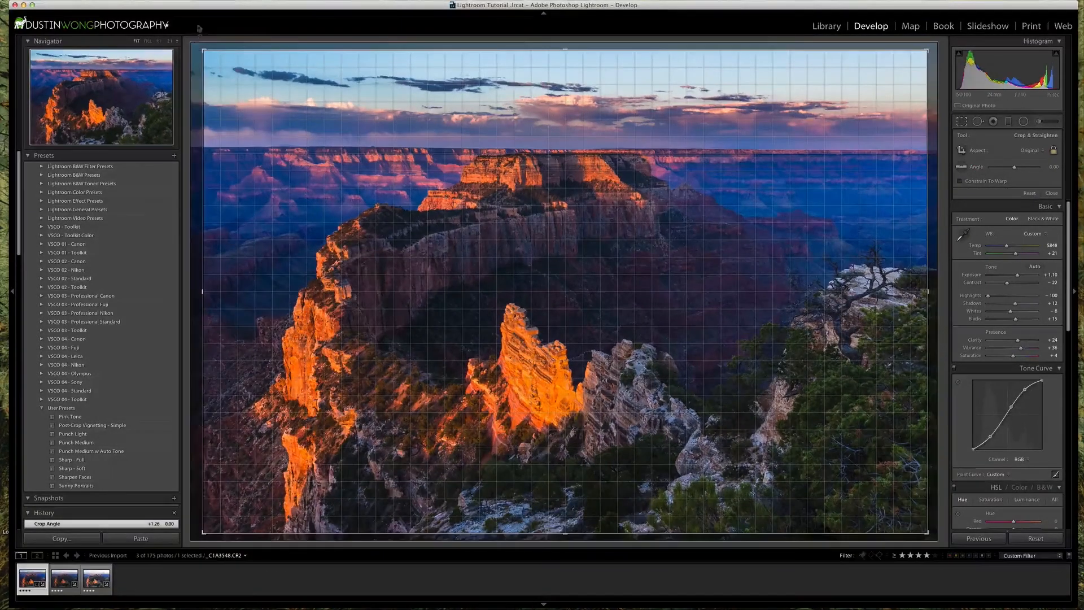
Step: Switch the crop guide to Thirds and set the tool overlay to Never Show
click(150, 0)
mouse_move(174, 0)
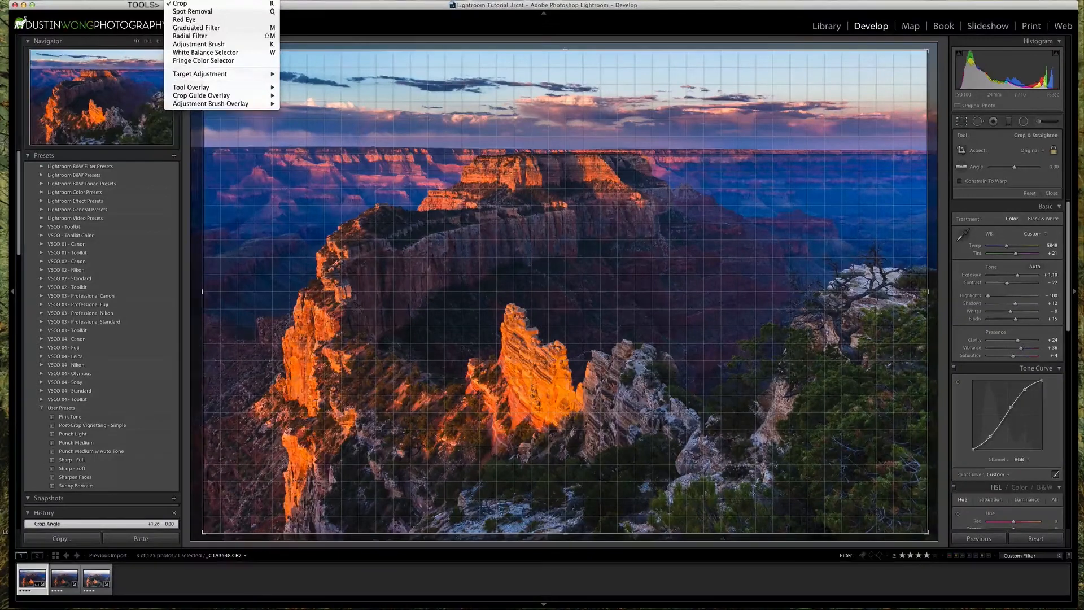
mouse_move(204, 96)
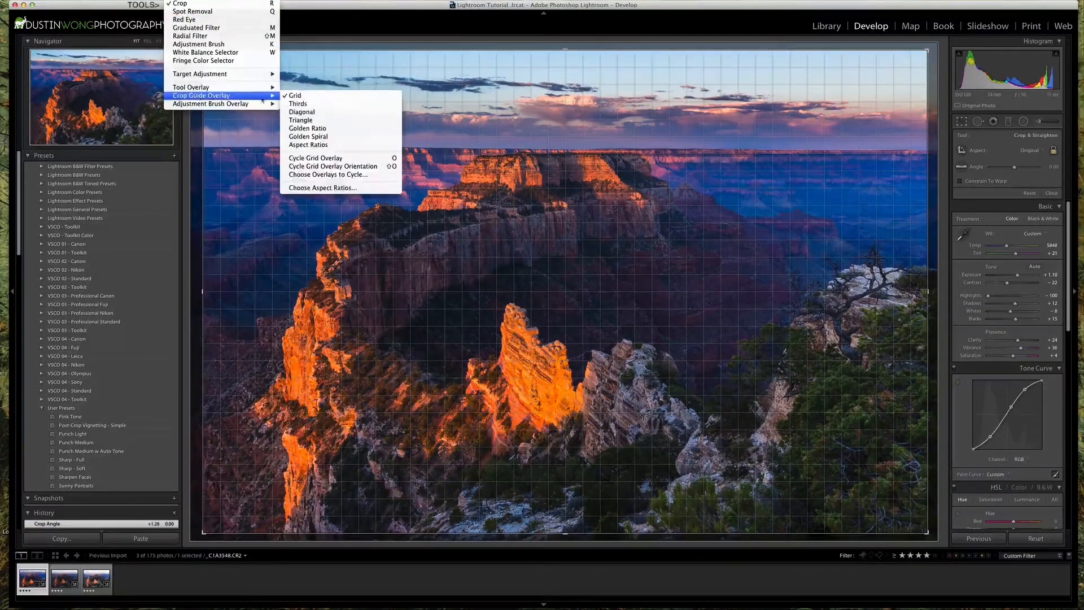
click(316, 100)
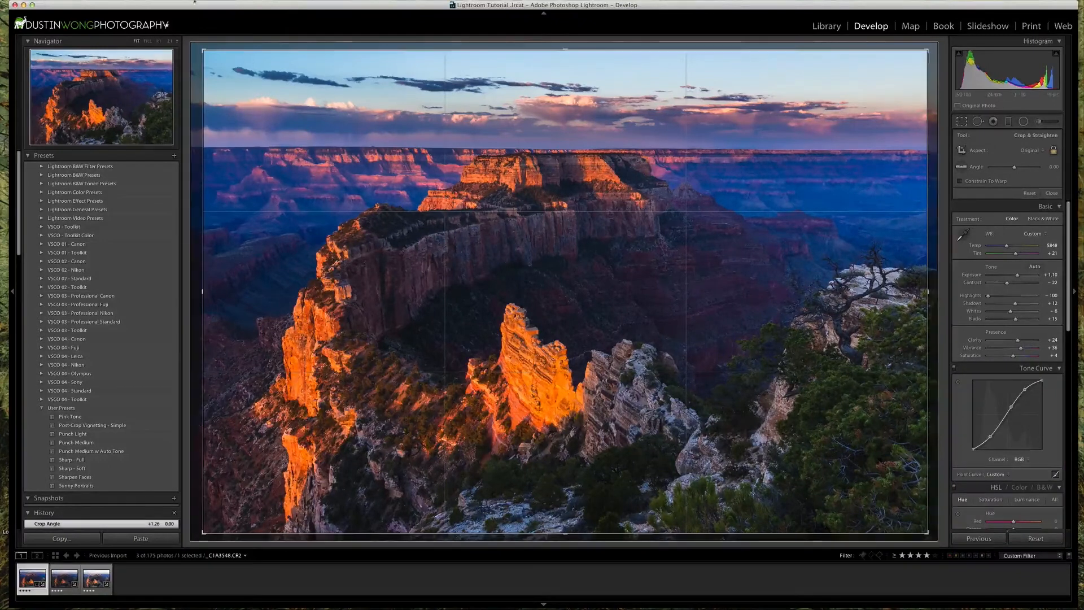
click(174, 0)
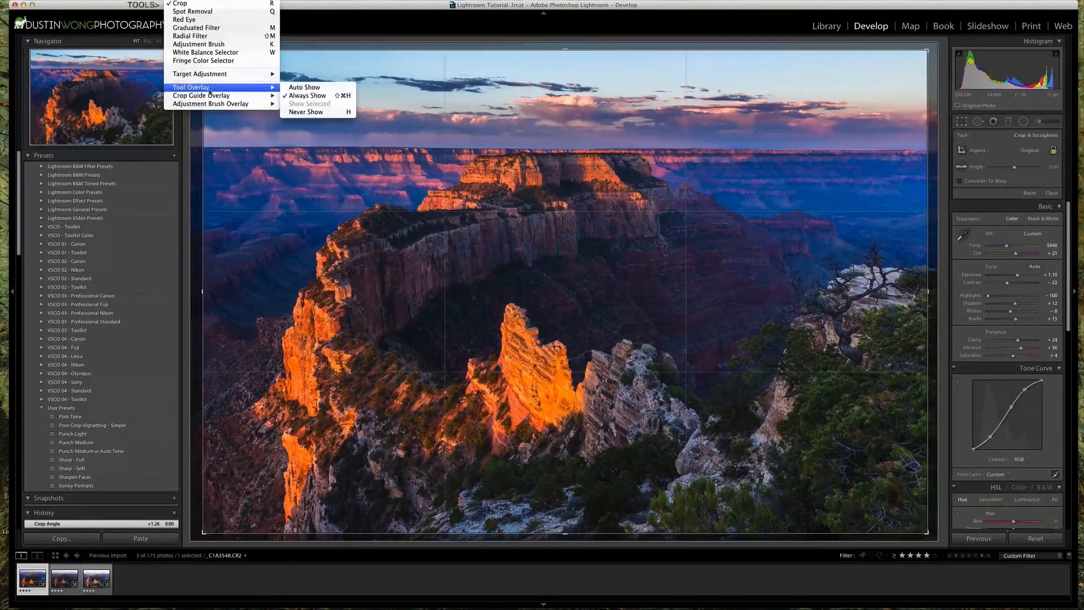
mouse_move(210, 87)
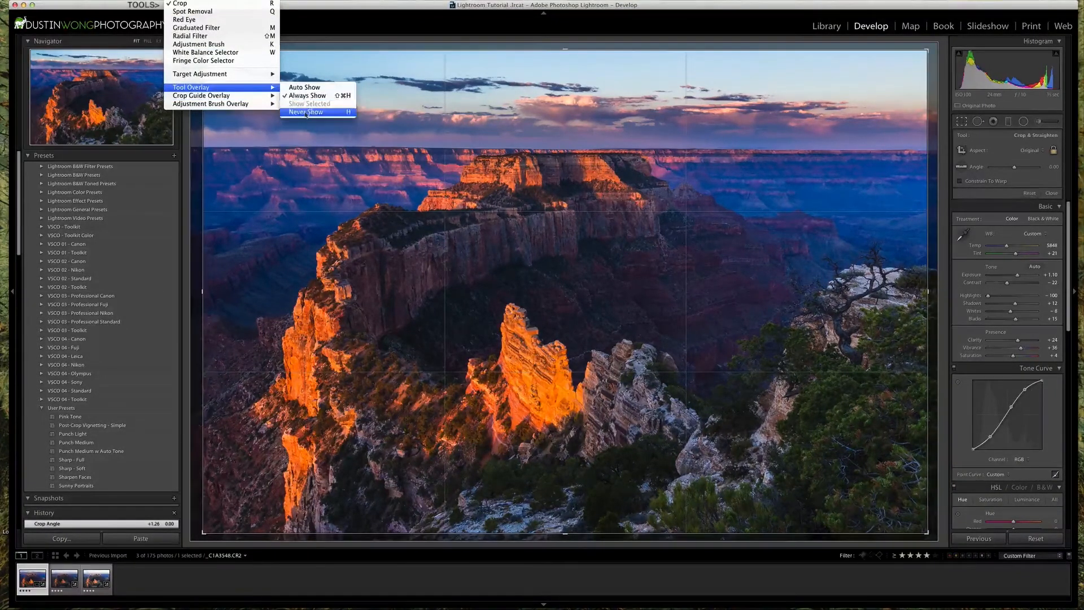
click(308, 112)
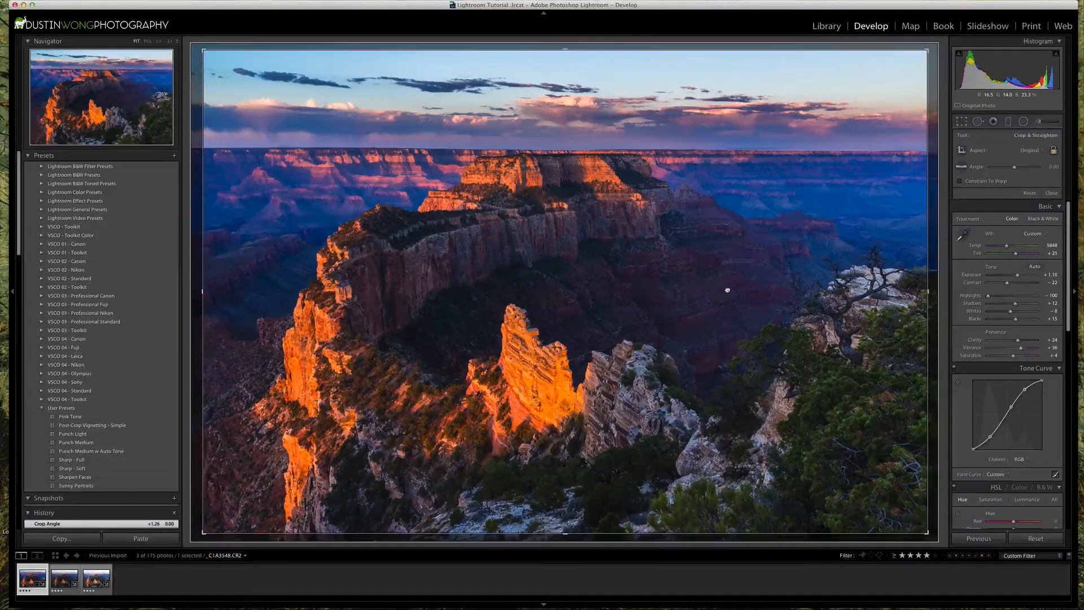
Step: Fine-tune the photo's position within the crop frame against a blacked-out interface, and apply the crop
drag(727, 291, 733, 290)
key(l)
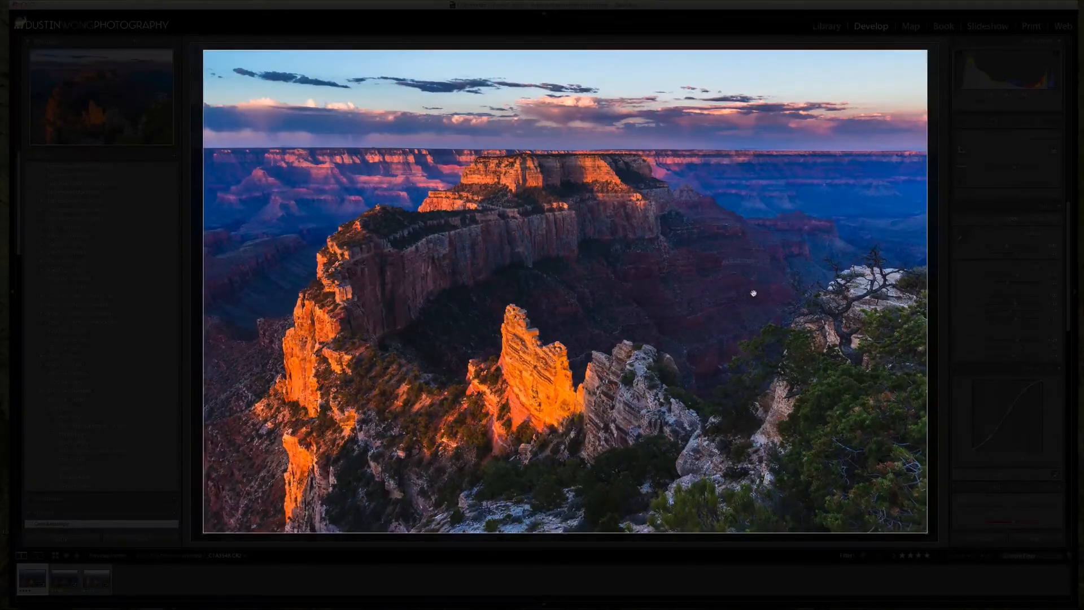
key(l)
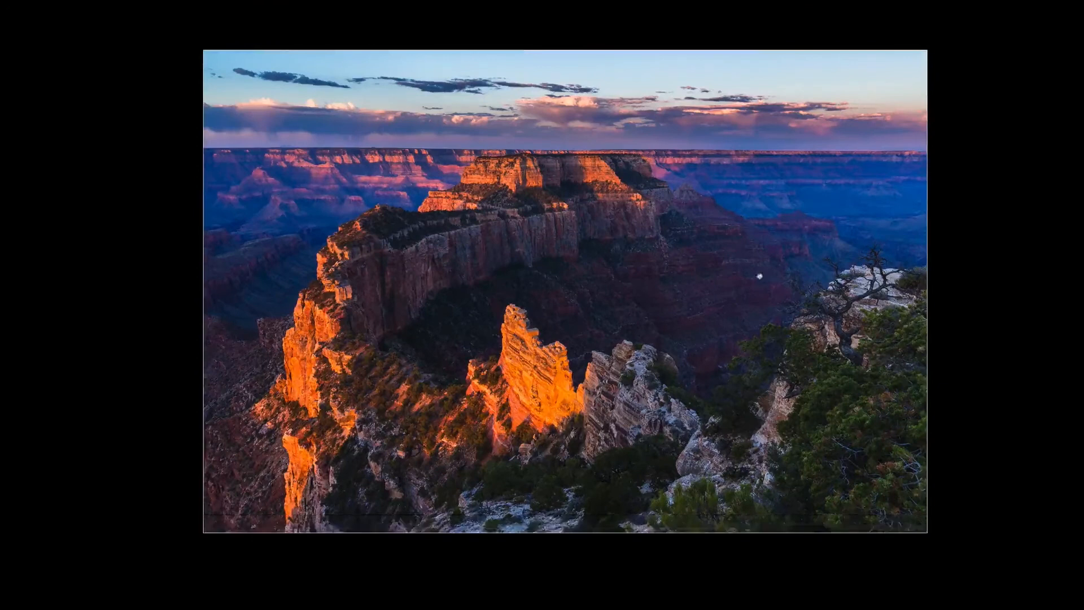
drag(742, 300, 739, 300)
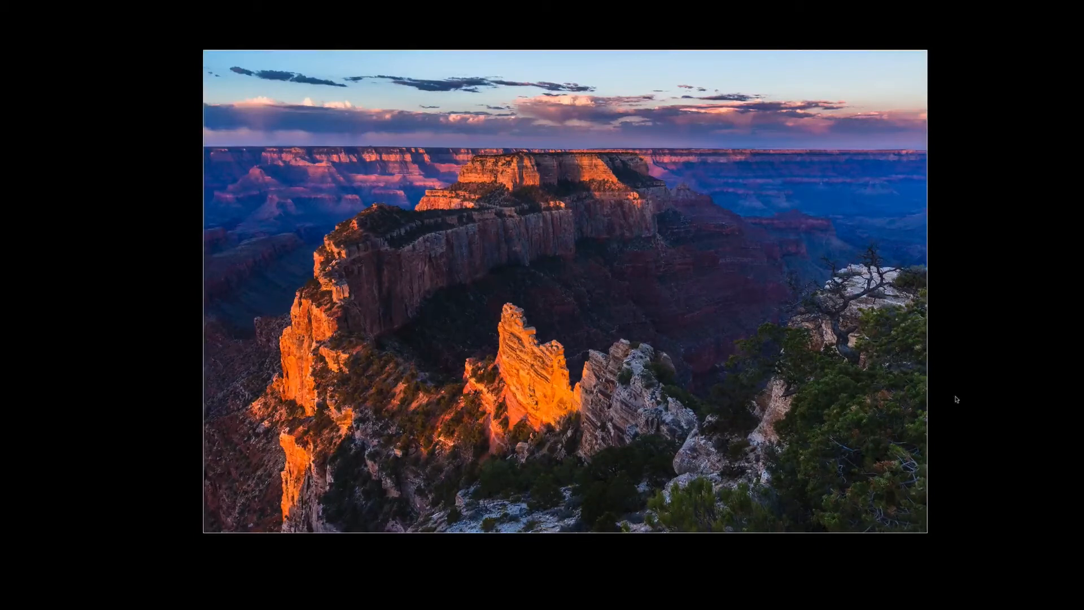
key(l)
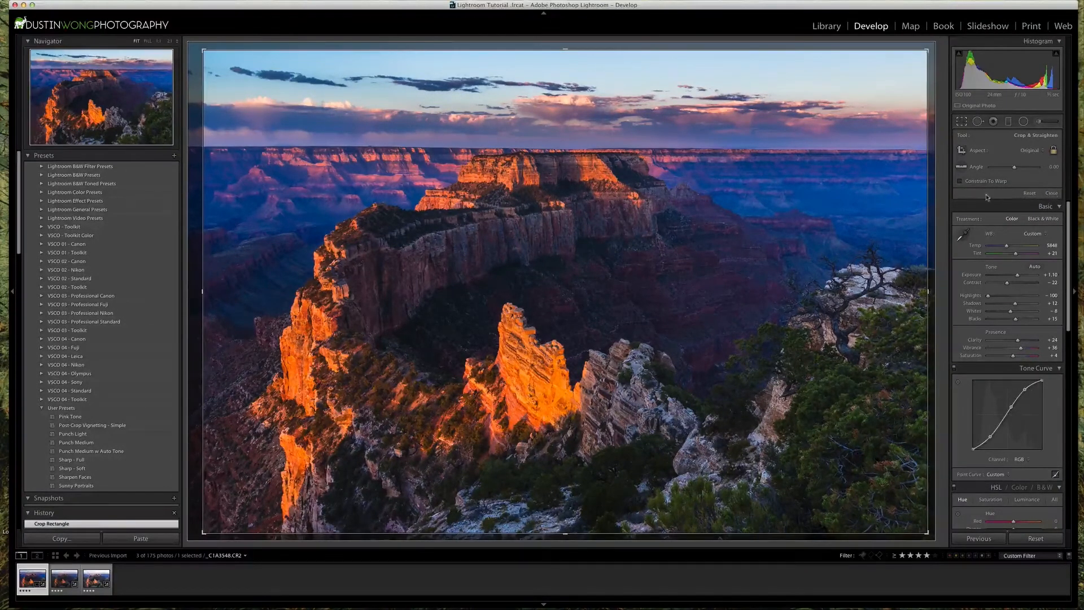
key(Return)
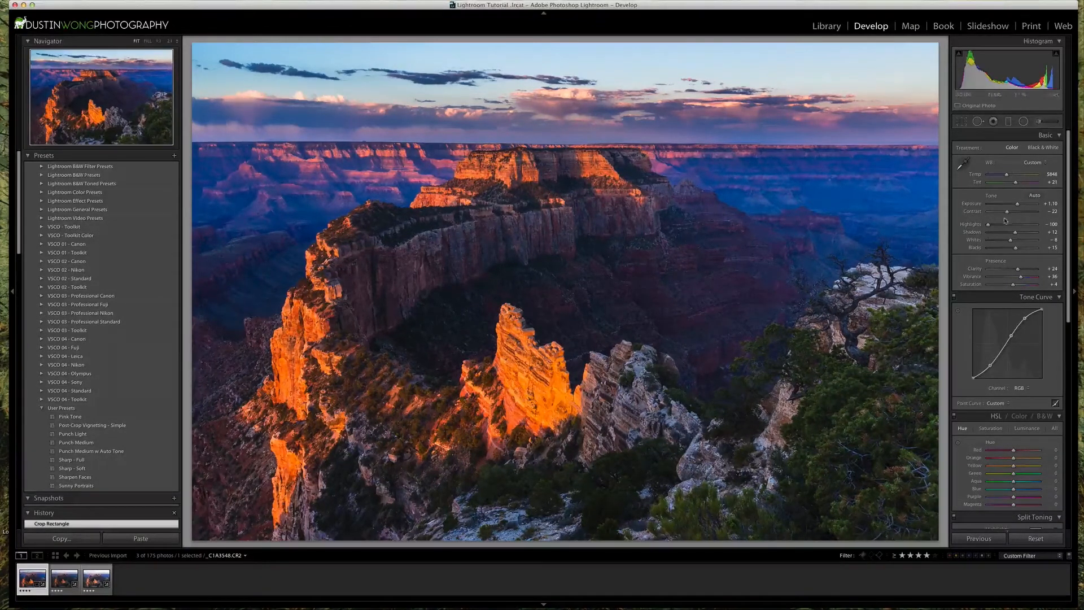
Step: Raise the photo's shadows to +20
drag(1015, 233, 1018, 236)
Step: Set the sharpening radius to 0.8 and the sharpening amount to 81
scroll(961, 254, down, 5)
scroll(961, 254, down, 5)
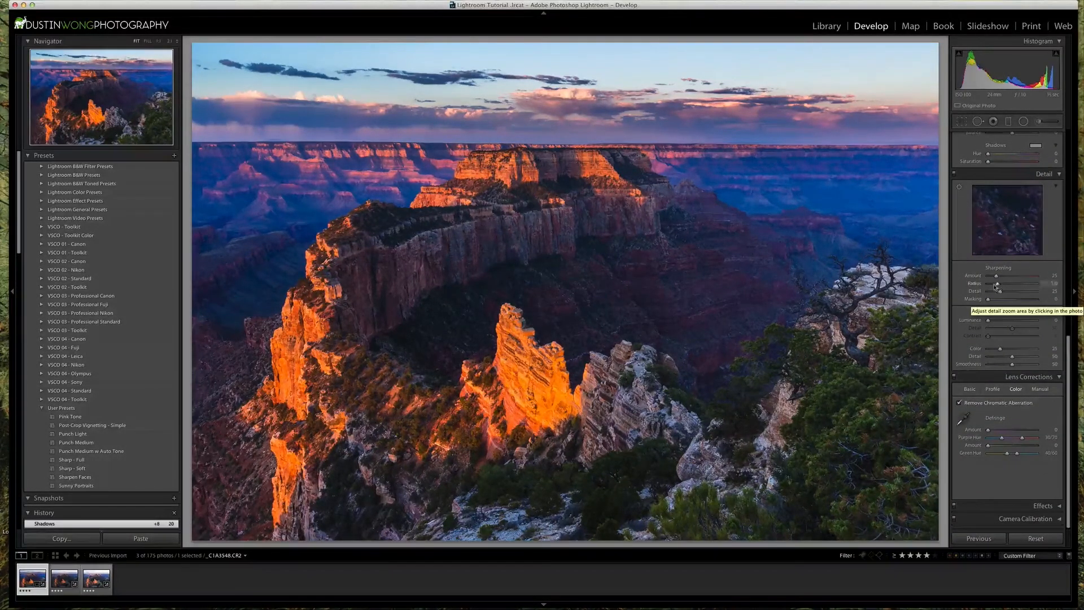
click(997, 286)
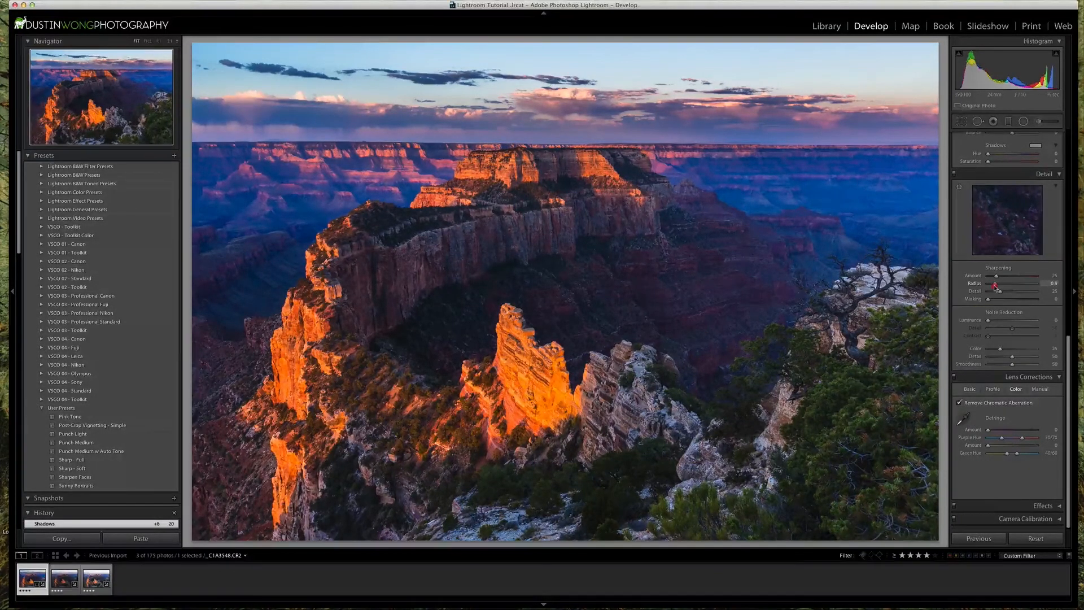
drag(995, 285, 994, 284)
drag(996, 276, 1015, 279)
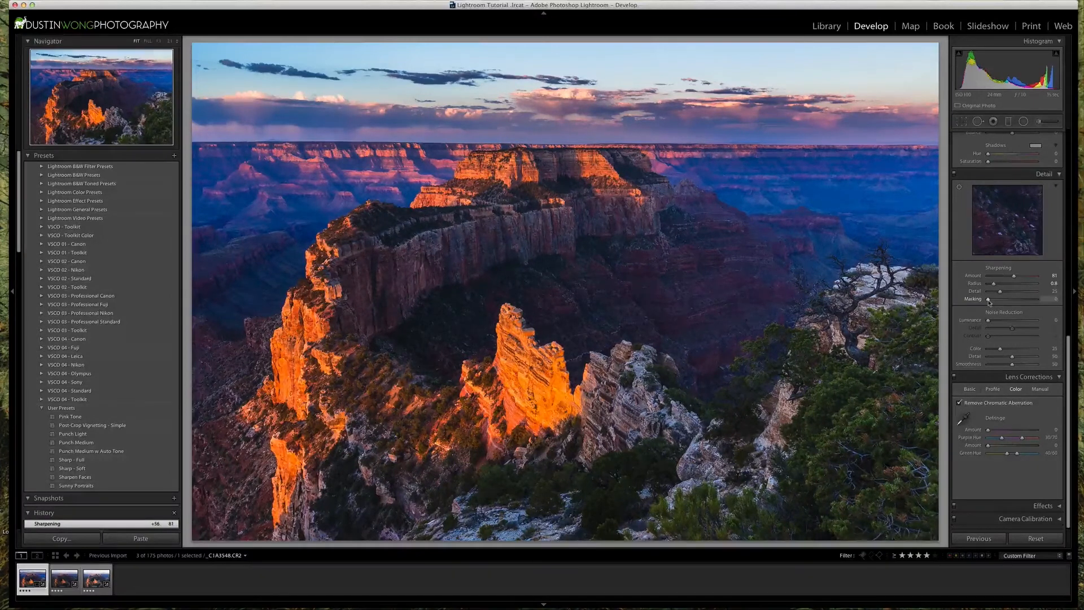
Step: Set the sharpening masking to 65, judging the protected areas with the black-and-white mask preview
key(alt)
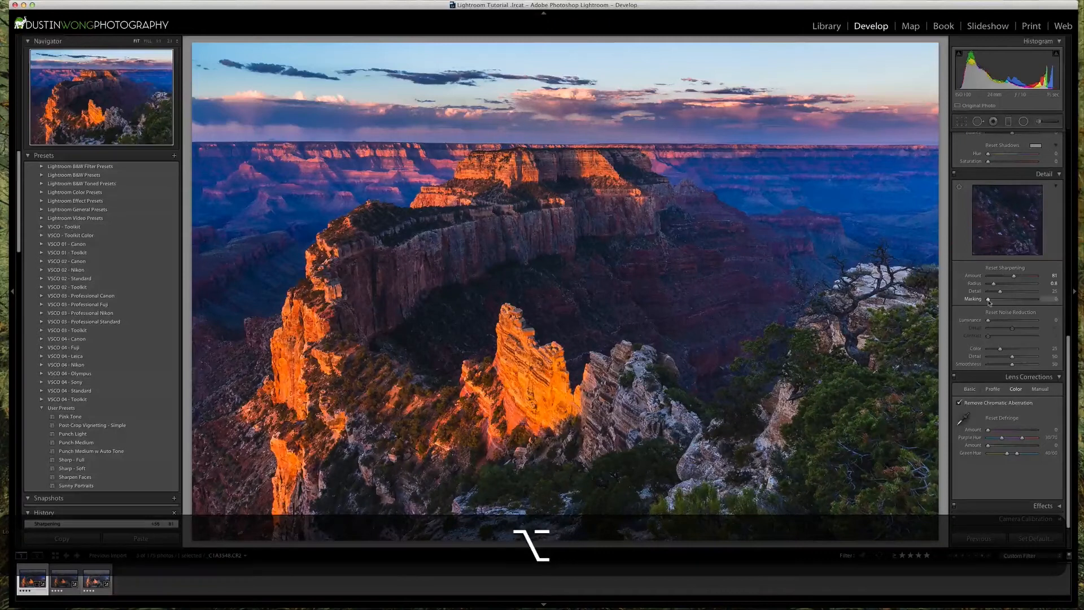
drag(988, 302, 998, 302)
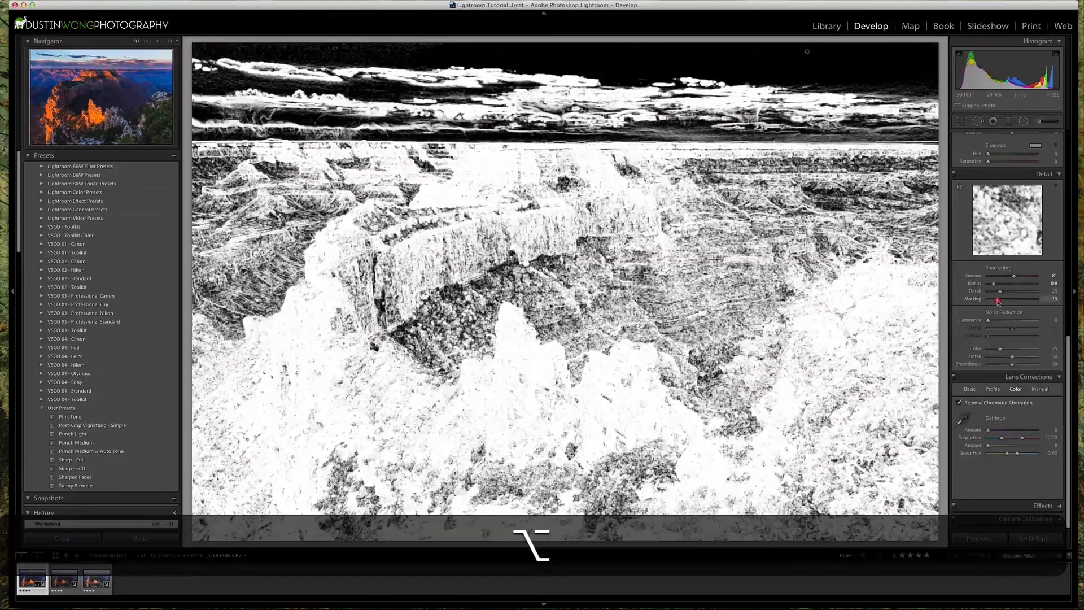
drag(998, 302, 1044, 309)
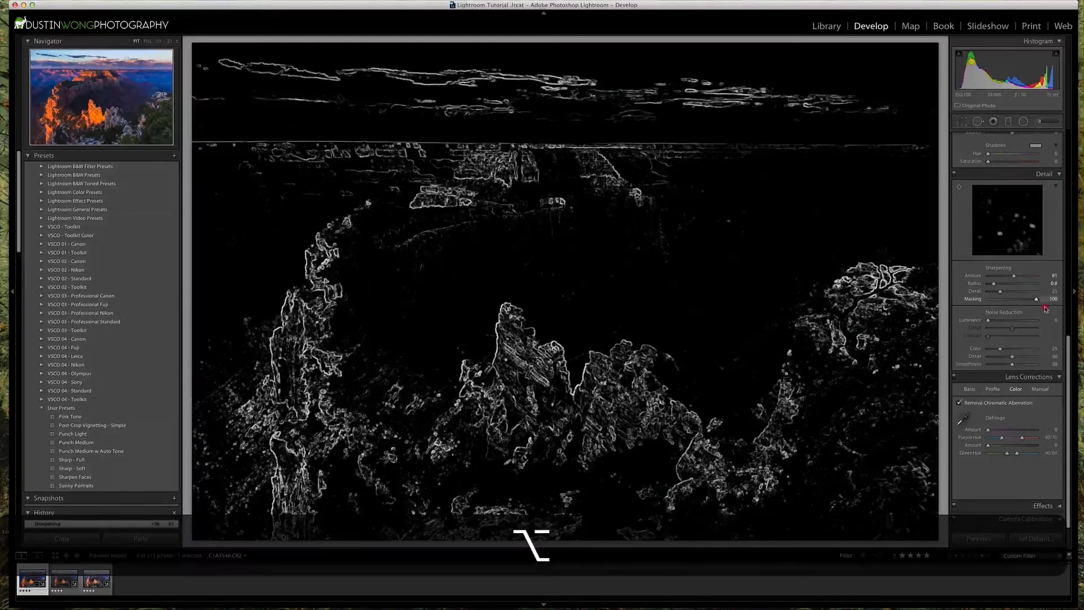
drag(1046, 308, 982, 304)
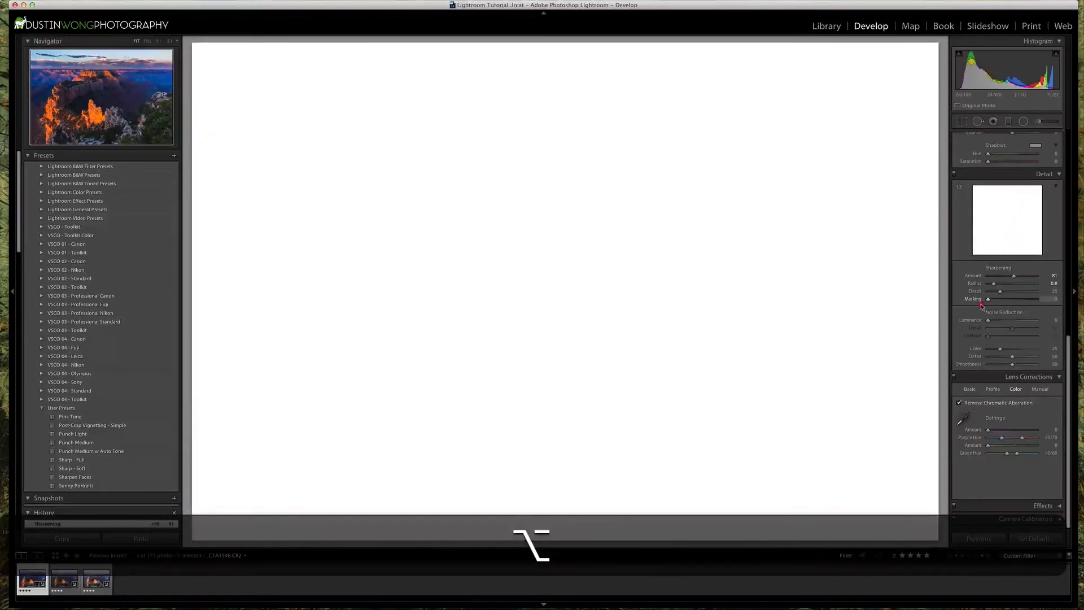
drag(982, 306, 1020, 311)
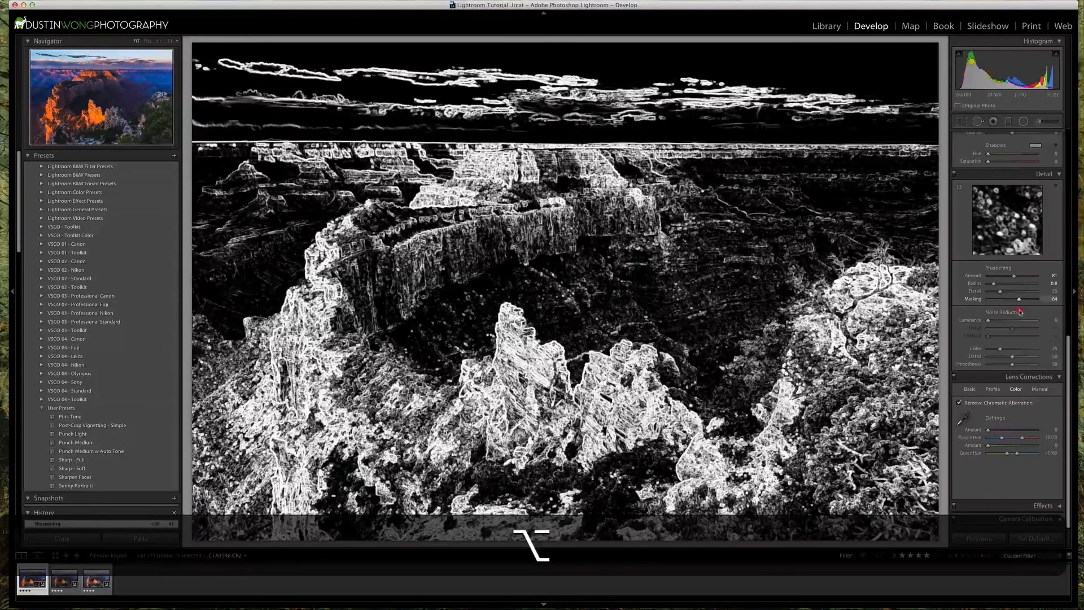
drag(1021, 312, 1021, 312)
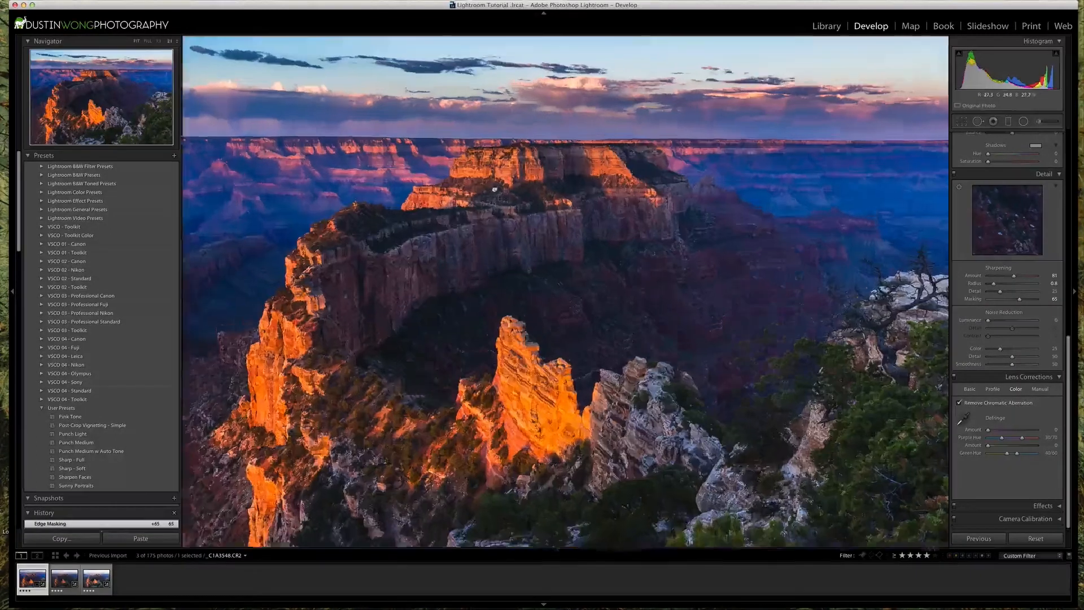
Step: Examine the sharpened central butte, the sky and the shaded canyon walls at close zoom for sharpness and noise
click(497, 184)
drag(504, 146, 571, 289)
drag(768, 325, 551, 269)
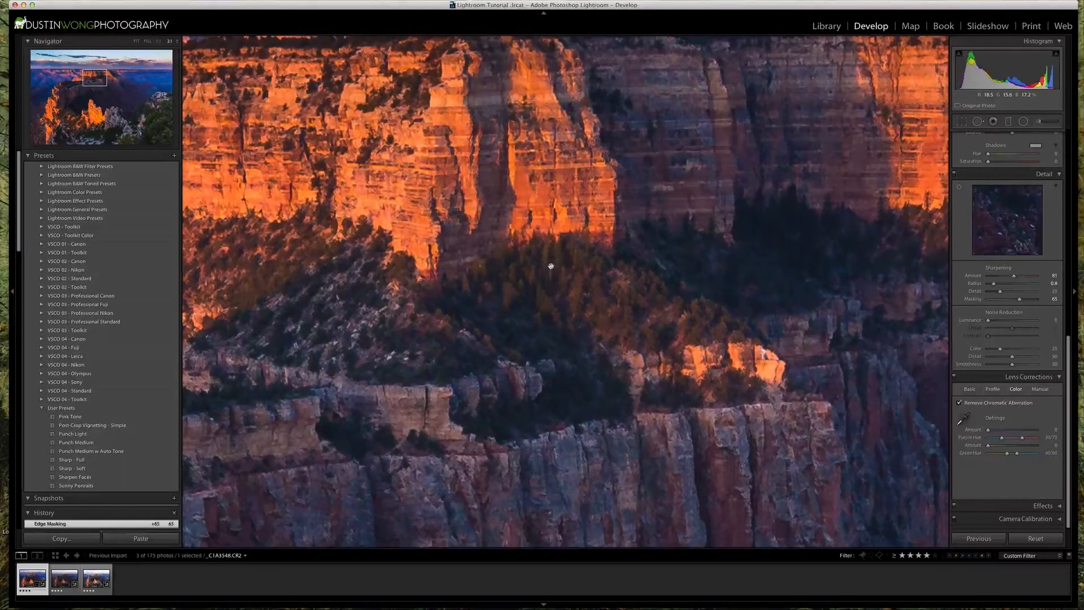
click(551, 266)
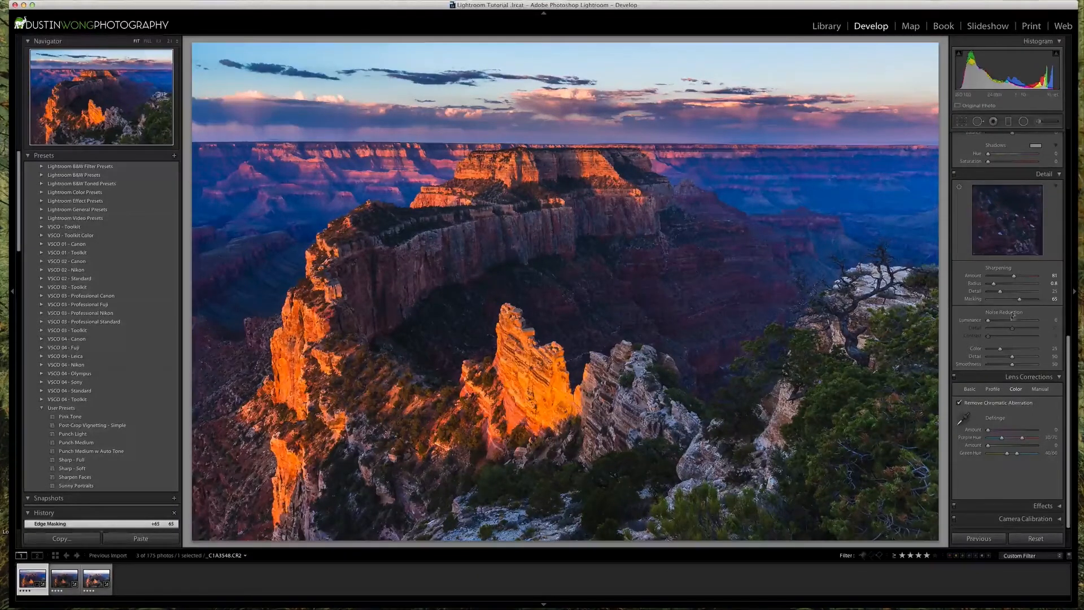
click(374, 58)
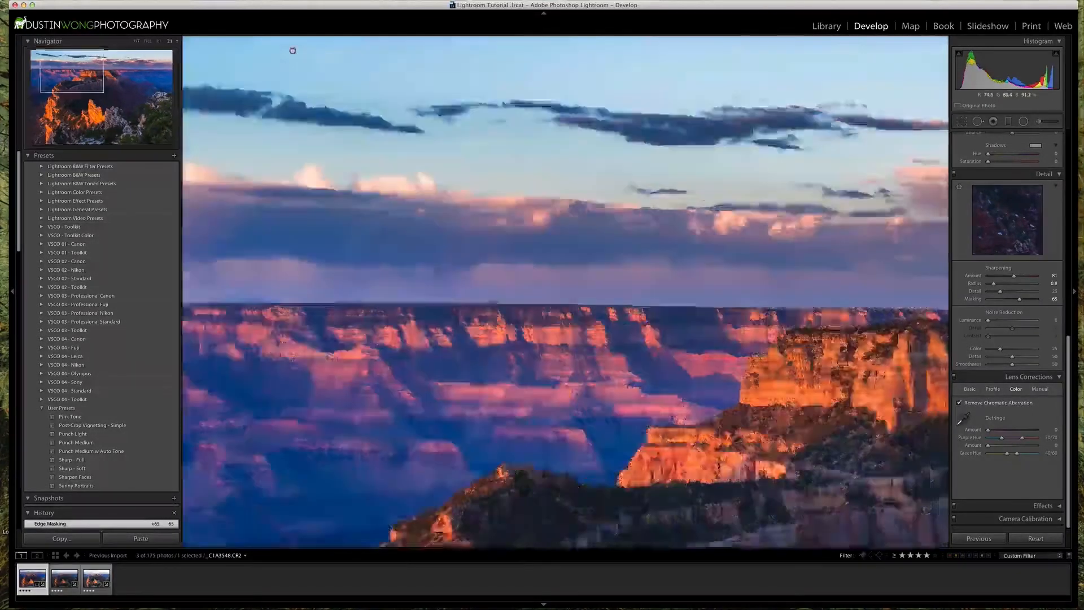
drag(369, 97, 508, 206)
drag(435, 189, 644, 201)
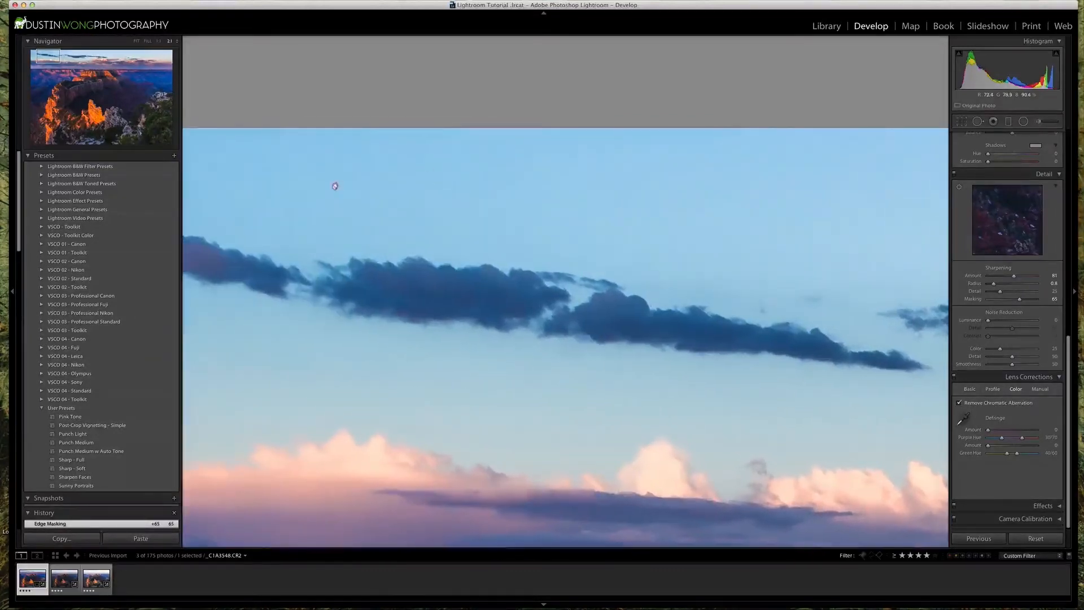
drag(337, 176, 666, 203)
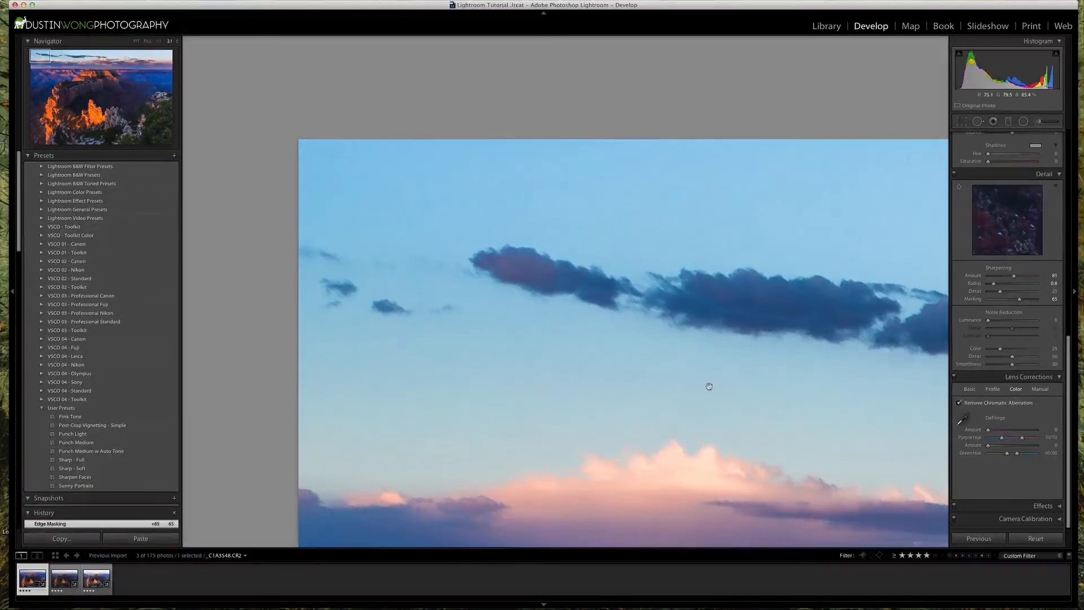
drag(713, 395, 649, 157)
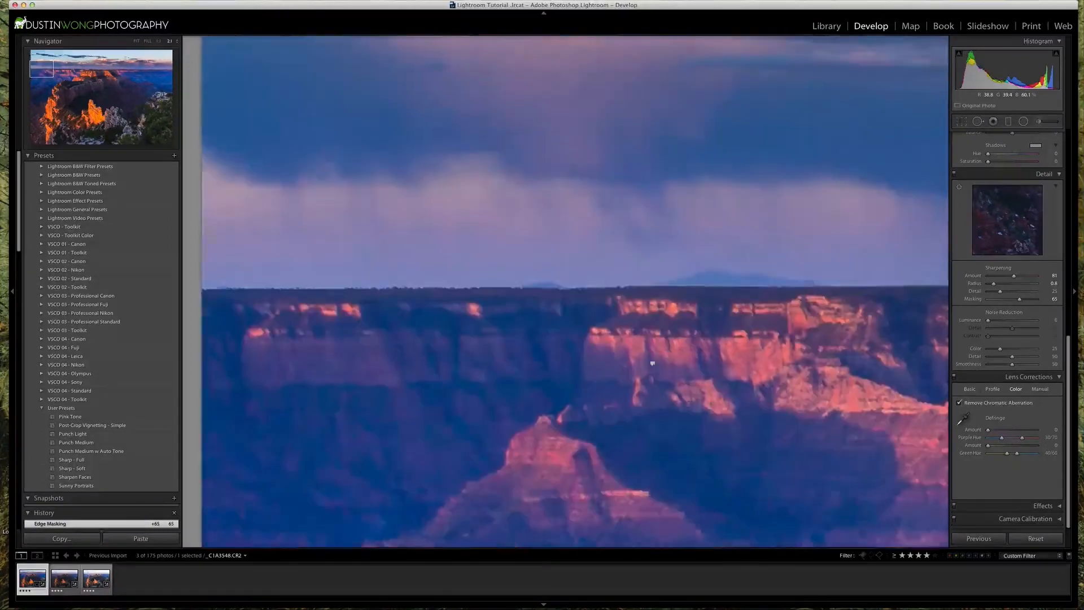
drag(651, 363, 616, 127)
drag(806, 467, 513, 203)
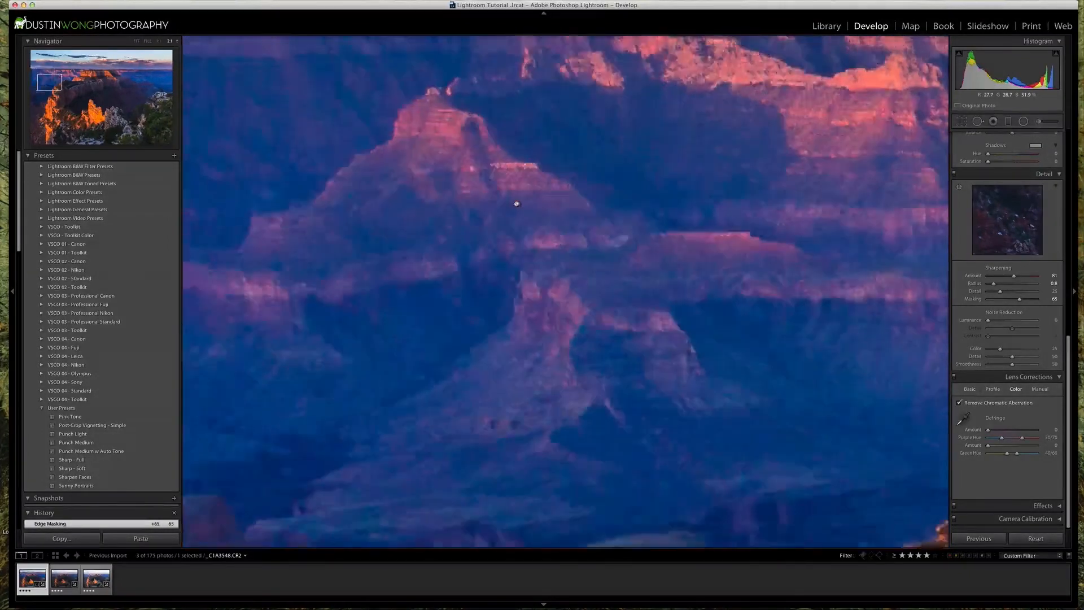
drag(612, 380, 634, 249)
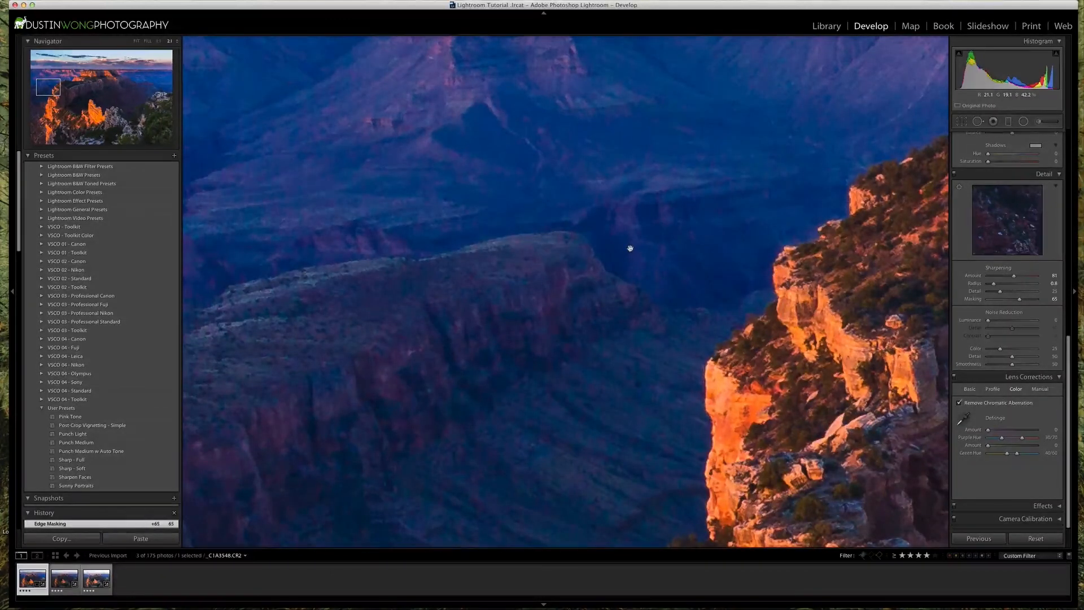
Step: Try luminance noise reduction at 100, settle on 6, and return to the full photo view
drag(988, 324, 1043, 327)
drag(600, 295, 604, 436)
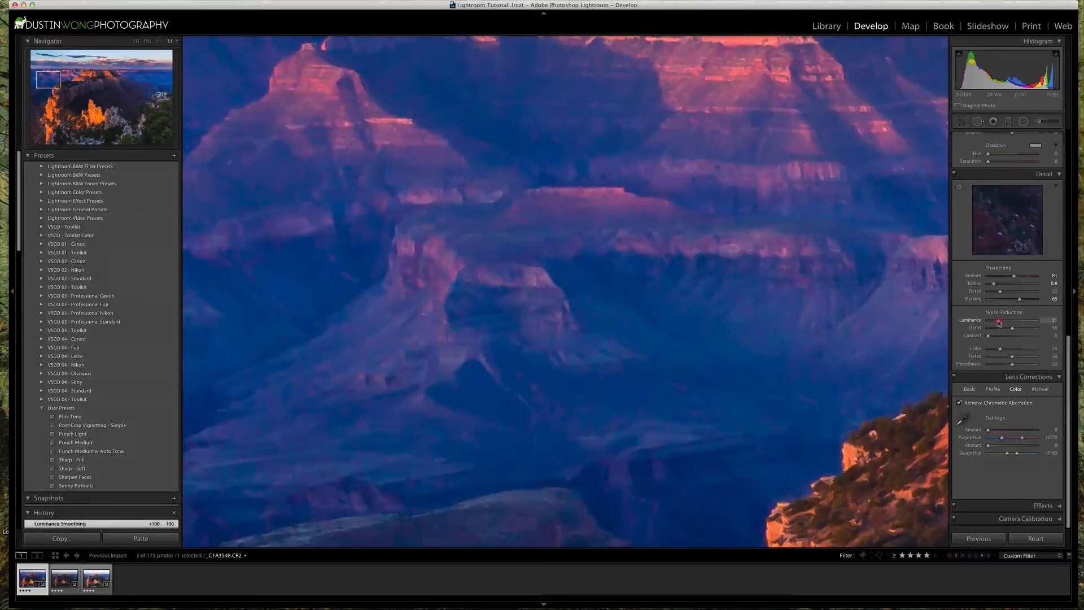
drag(999, 322, 992, 323)
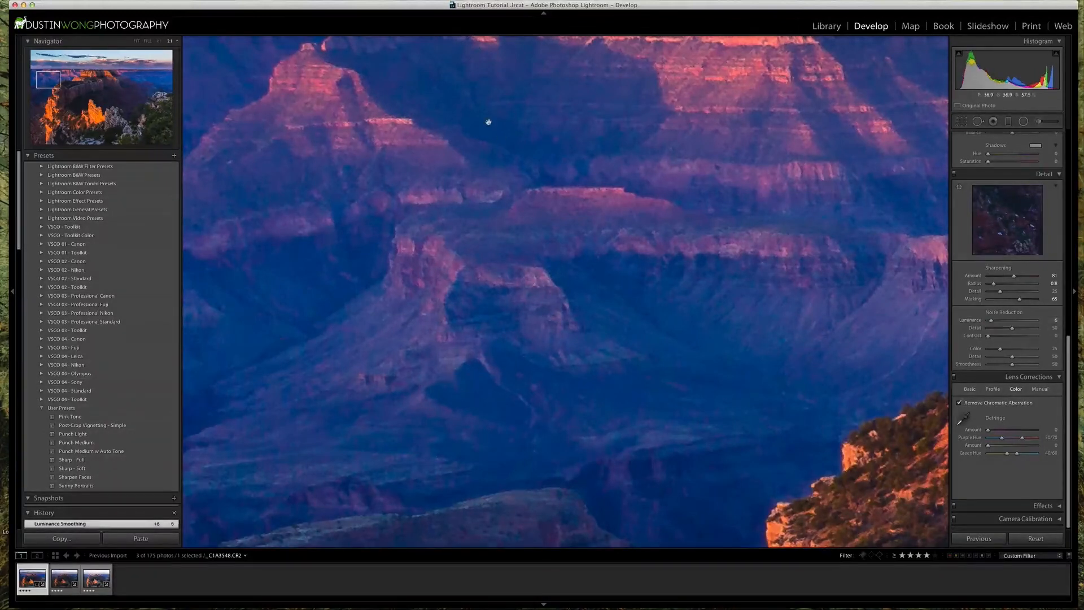
click(557, 227)
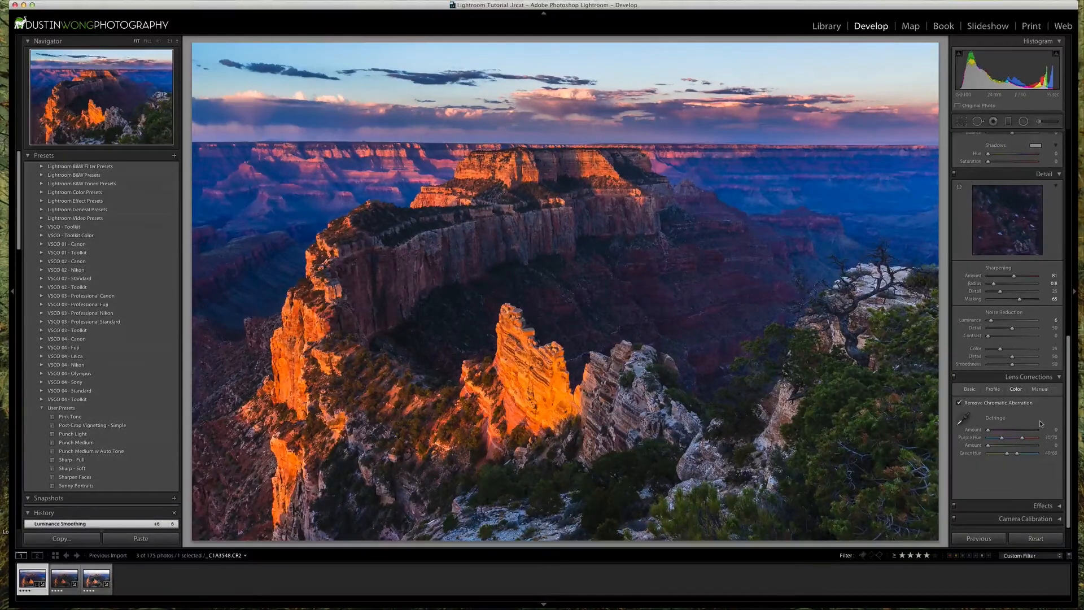
Step: Review the photo's basic, HSL saturation, sharpening and noise reduction settings
scroll(1039, 420, up, 10)
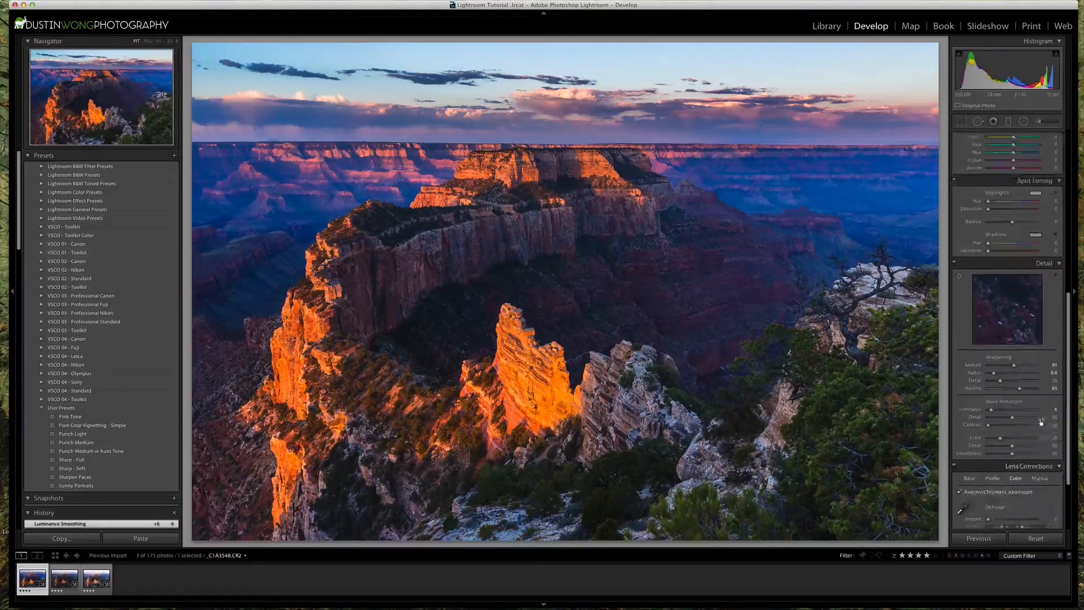
scroll(1039, 421, up, 8)
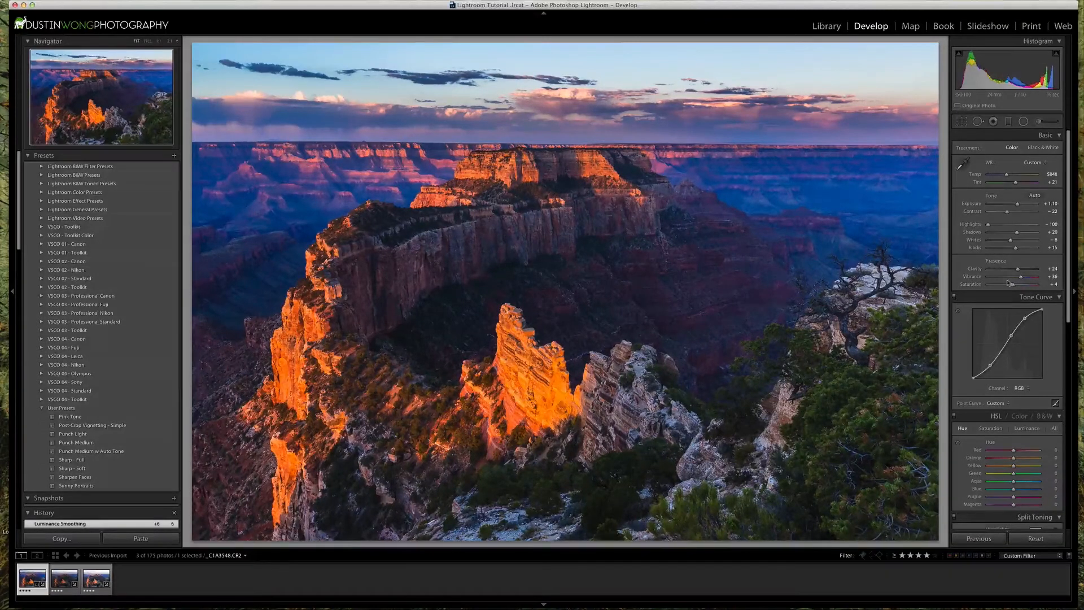
click(991, 429)
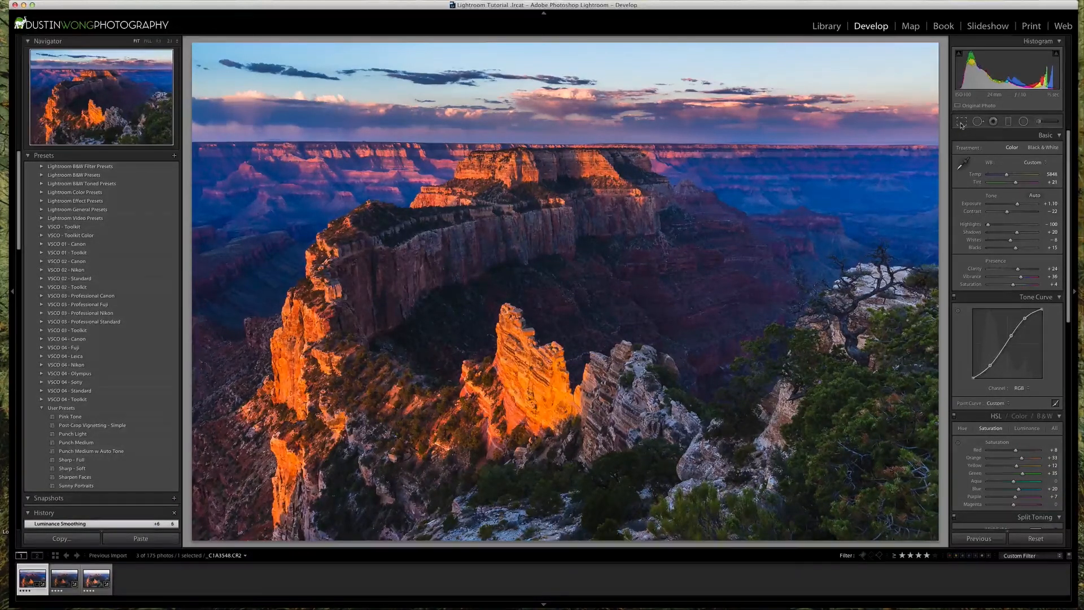
scroll(975, 324, down, 5)
scroll(975, 324, down, 5)
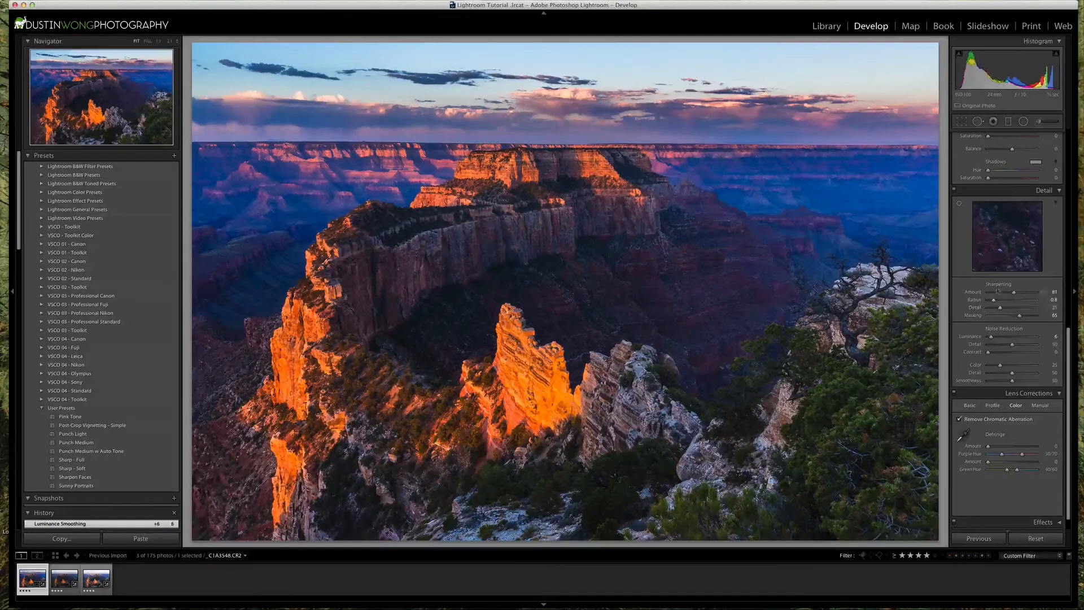
scroll(982, 362, up, 8)
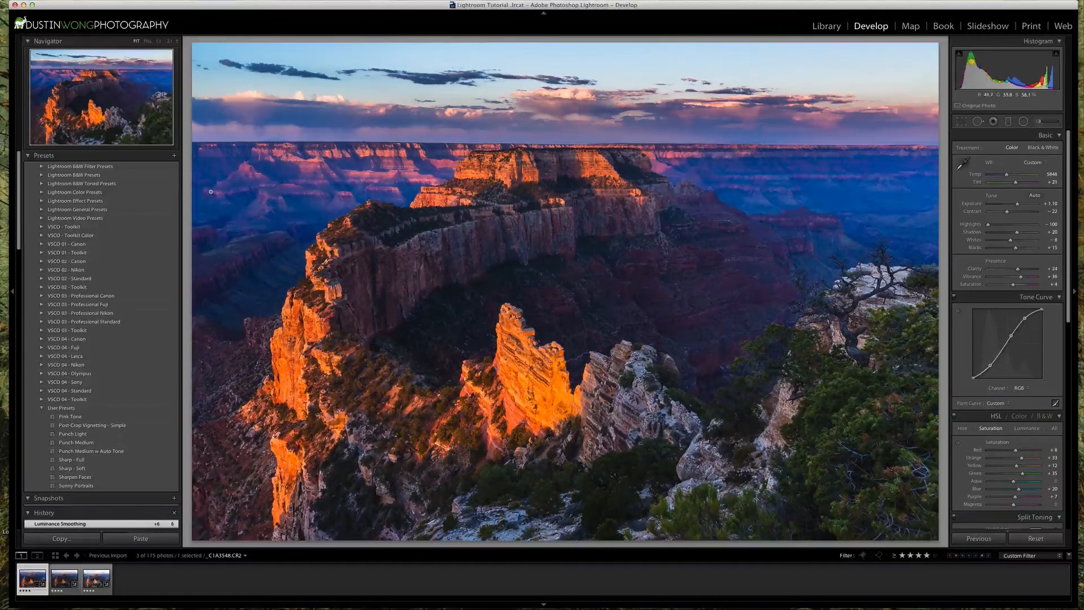
Step: Open the full export settings for the selected Grand Canyon photo
click(63, 0)
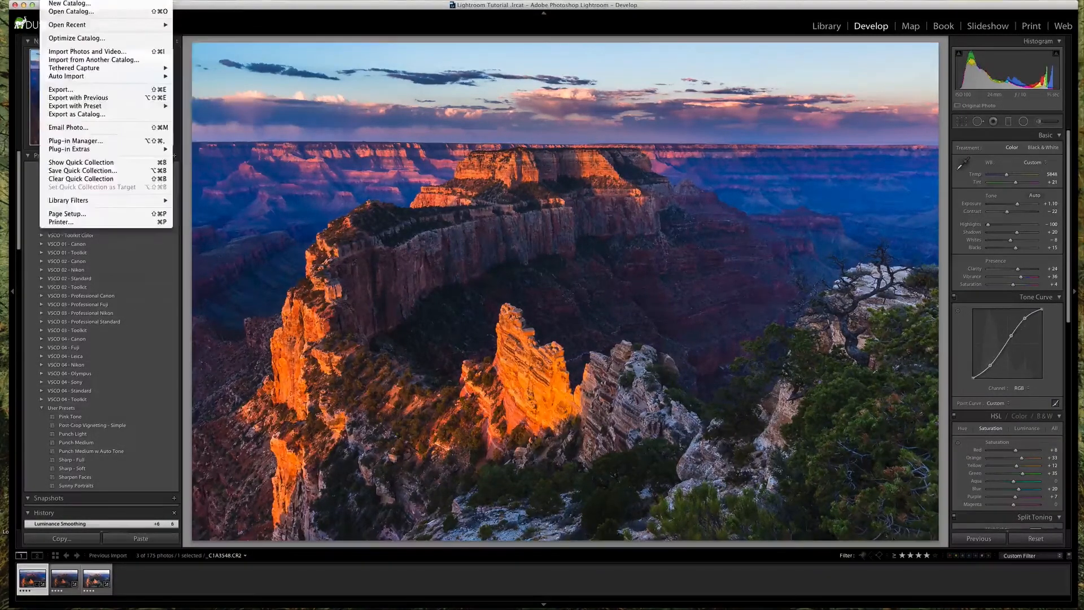
mouse_move(47, 0)
click(34, 571)
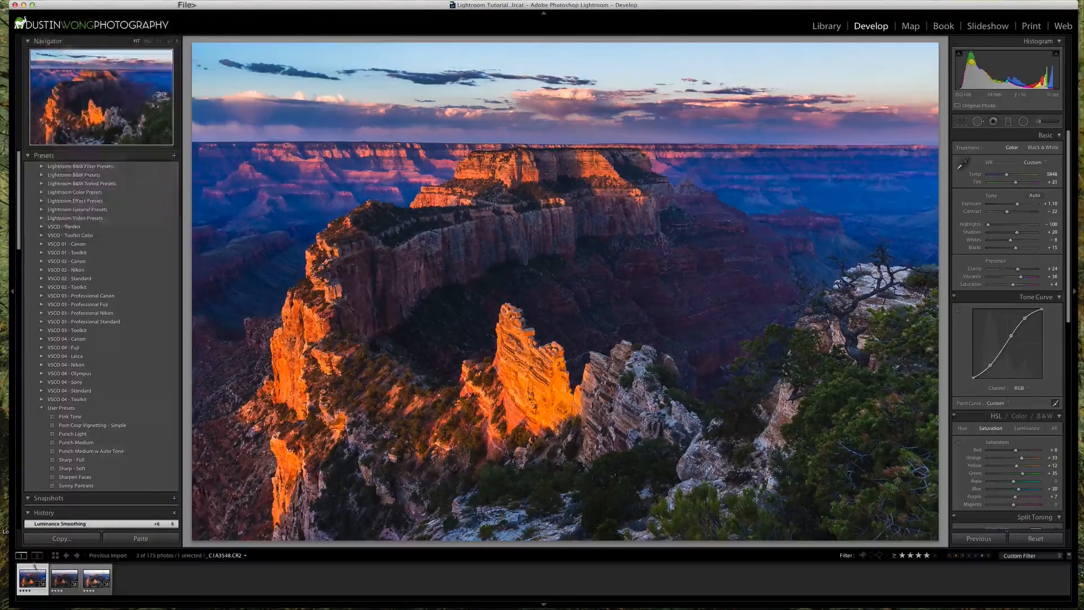
right_click(34, 570)
mouse_move(66, 556)
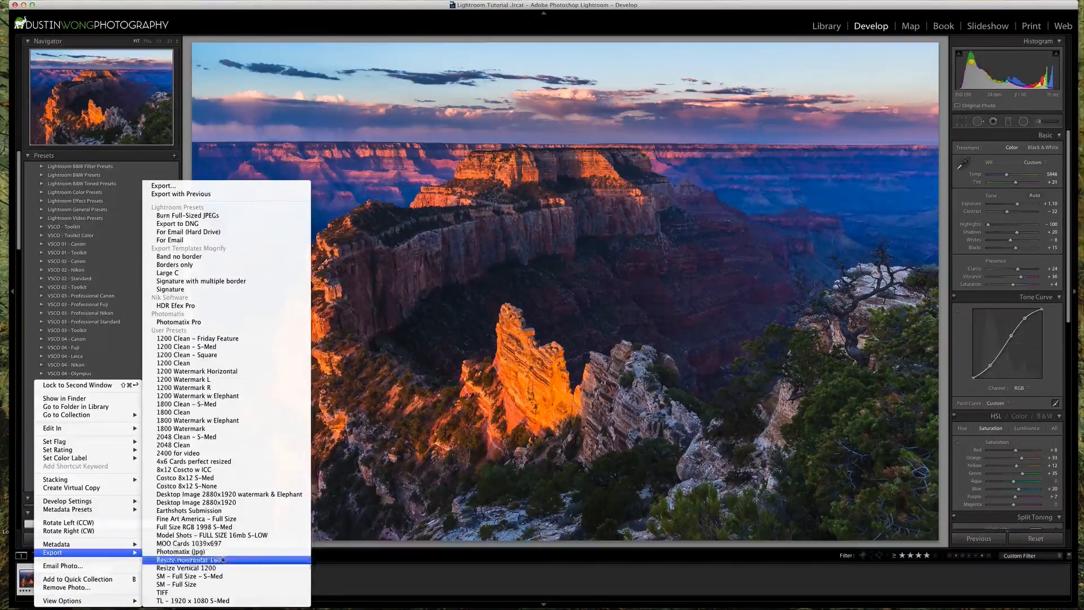
click(191, 187)
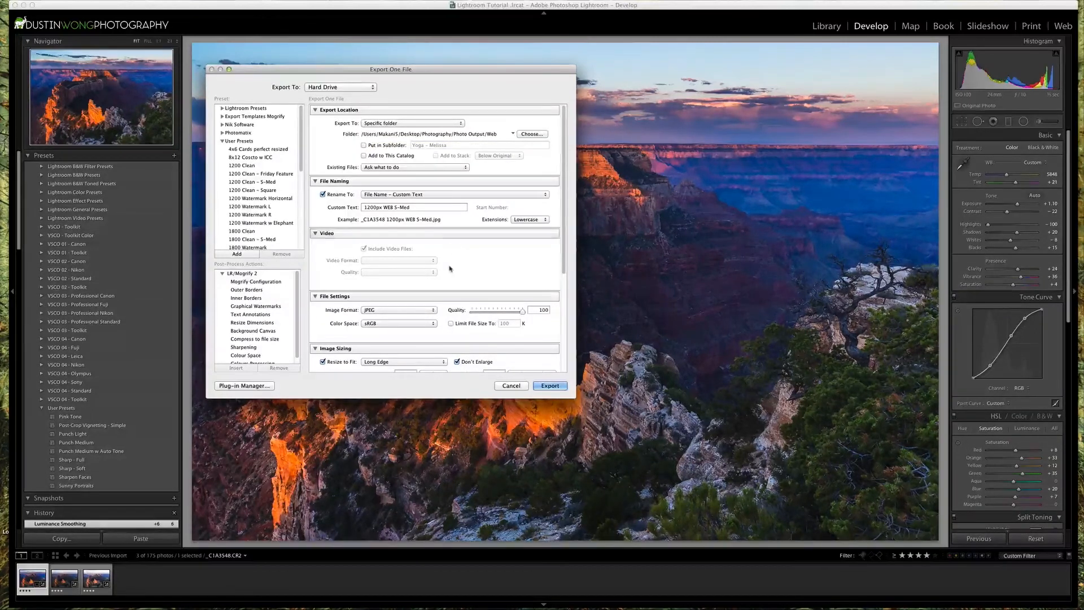
Step: Look through the export settings and choose the Web folder inside Photo Output as the export destination
scroll(446, 268, down, 2)
scroll(442, 268, down, 10)
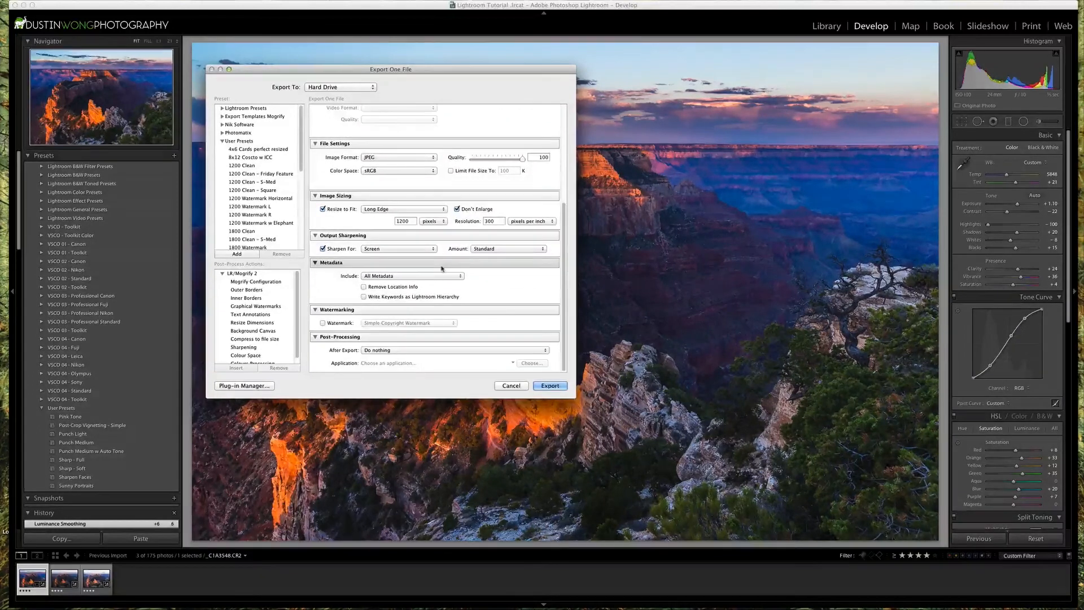
scroll(439, 269, up, 12)
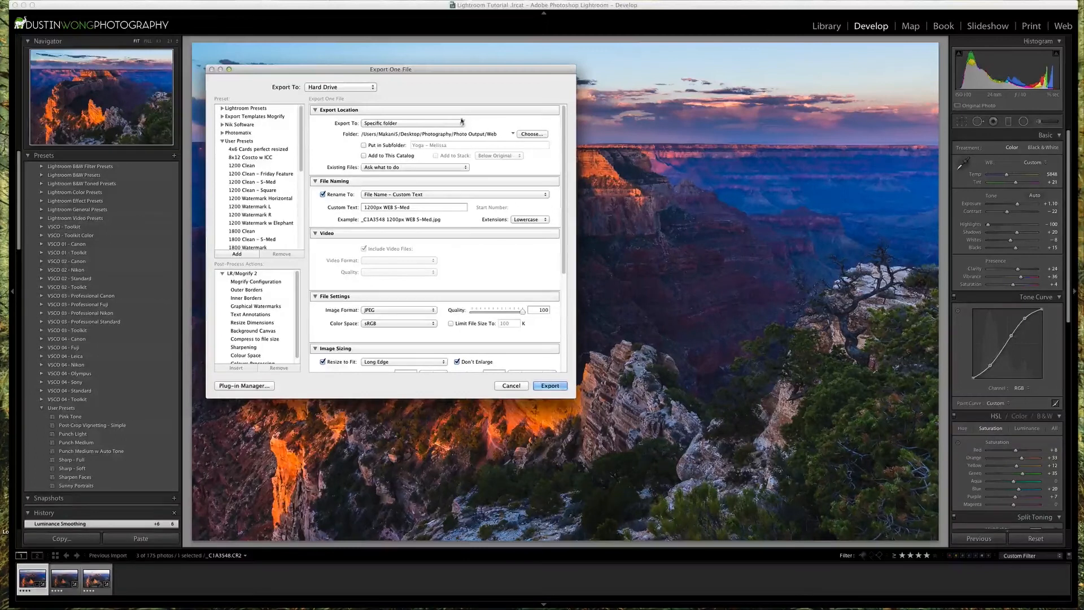
click(531, 135)
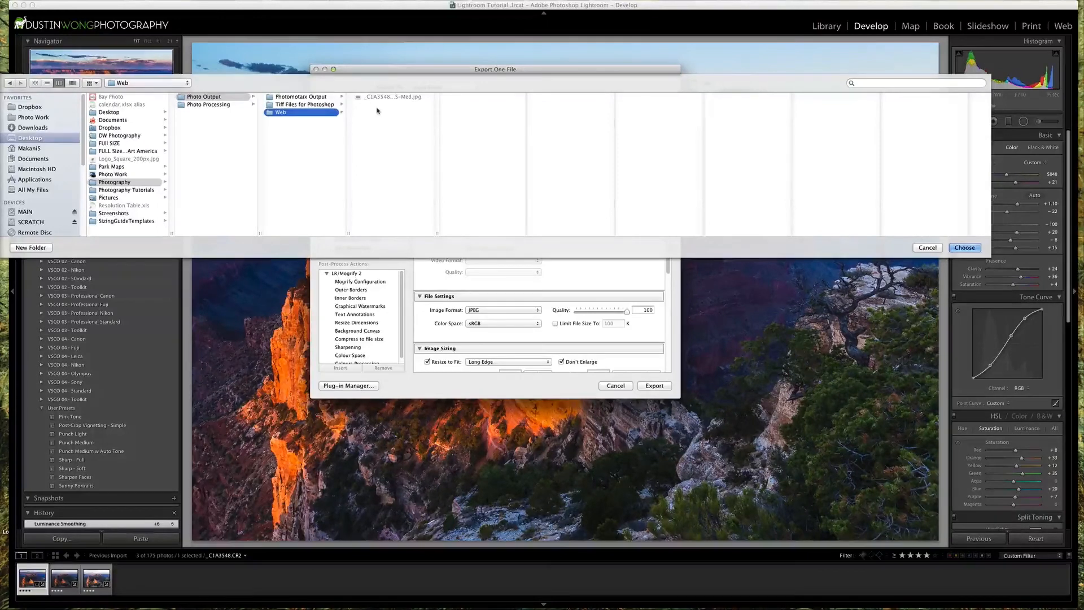
click(963, 248)
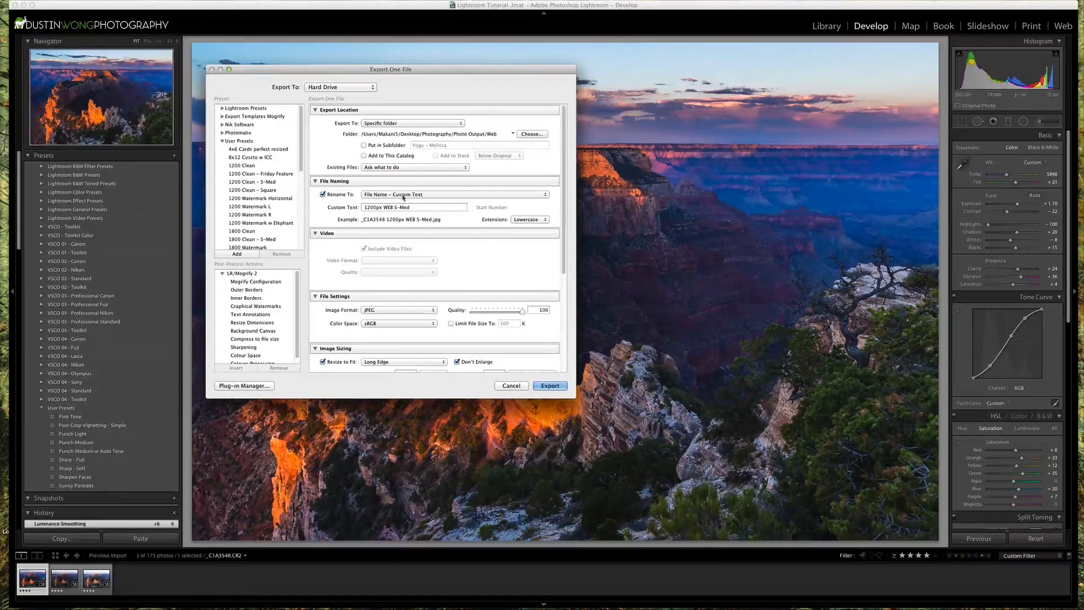
Step: Keep File Name - Custom Text as the export naming template and place the cursor in its custom text
click(407, 195)
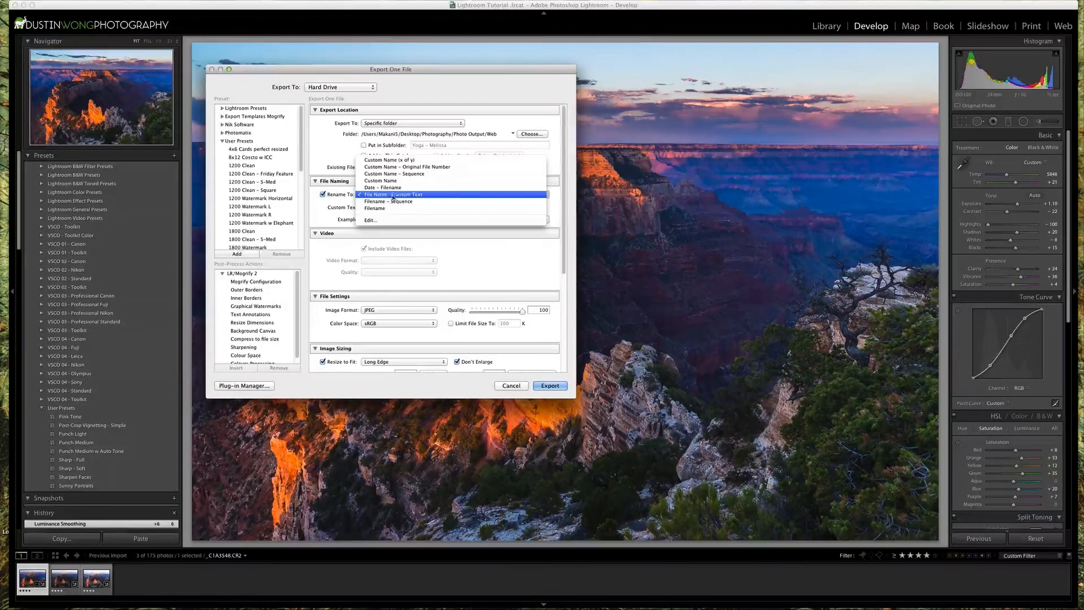
click(401, 195)
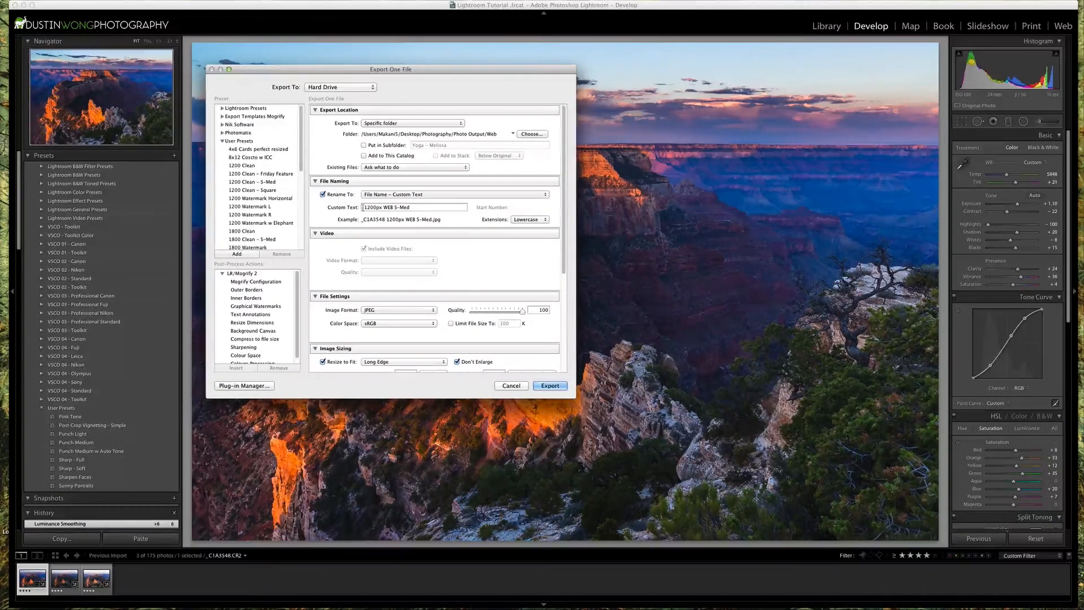
click(363, 208)
click(365, 208)
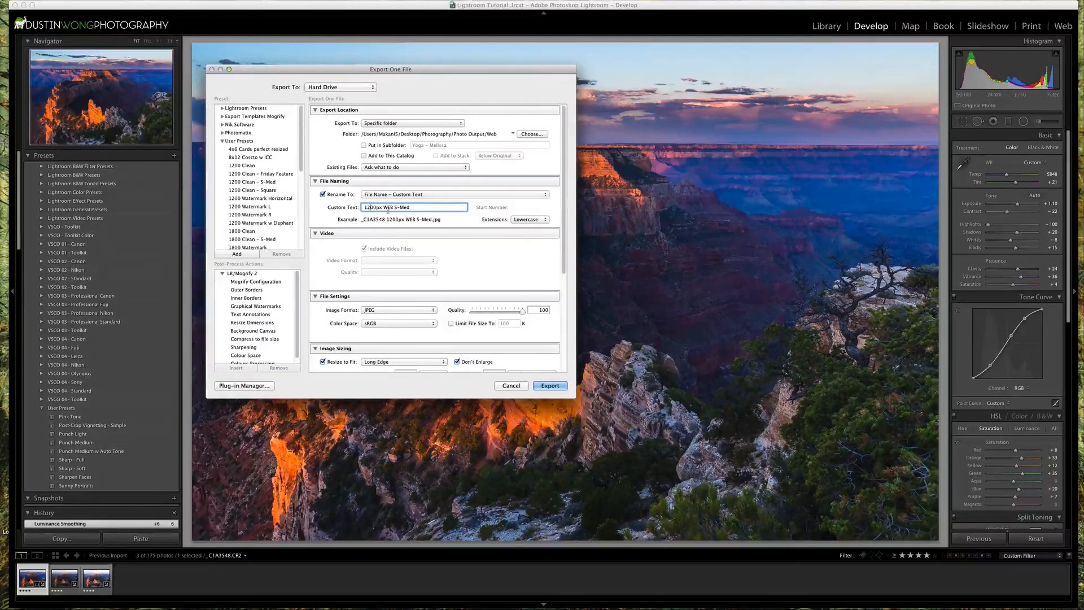
Step: Keep the export resized to Long Edge in Image Sizing and select its 1200 pixels value
scroll(363, 310, down, 3)
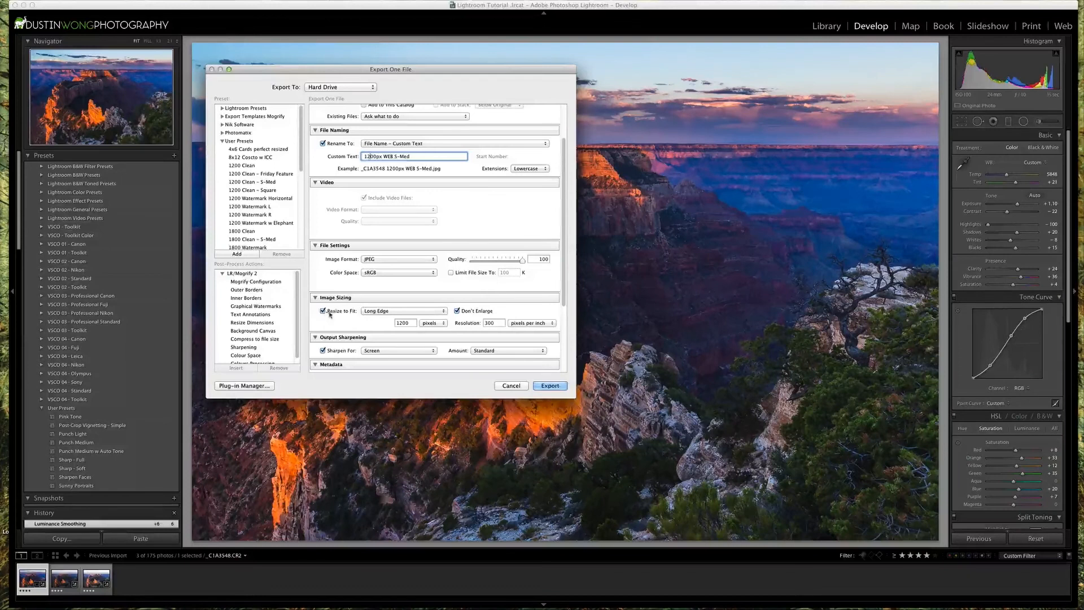
click(444, 312)
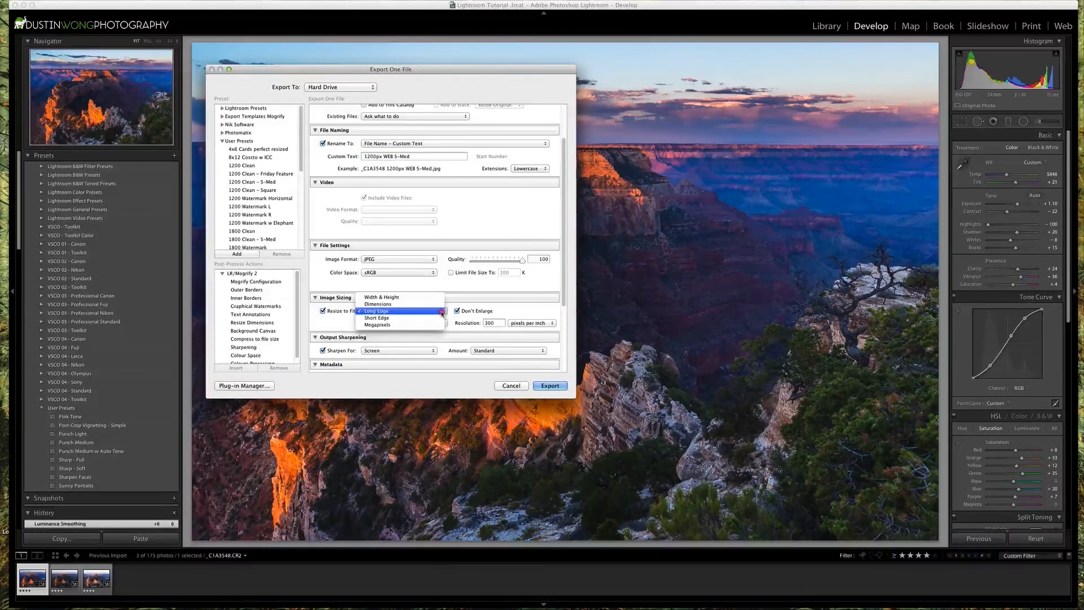
click(442, 311)
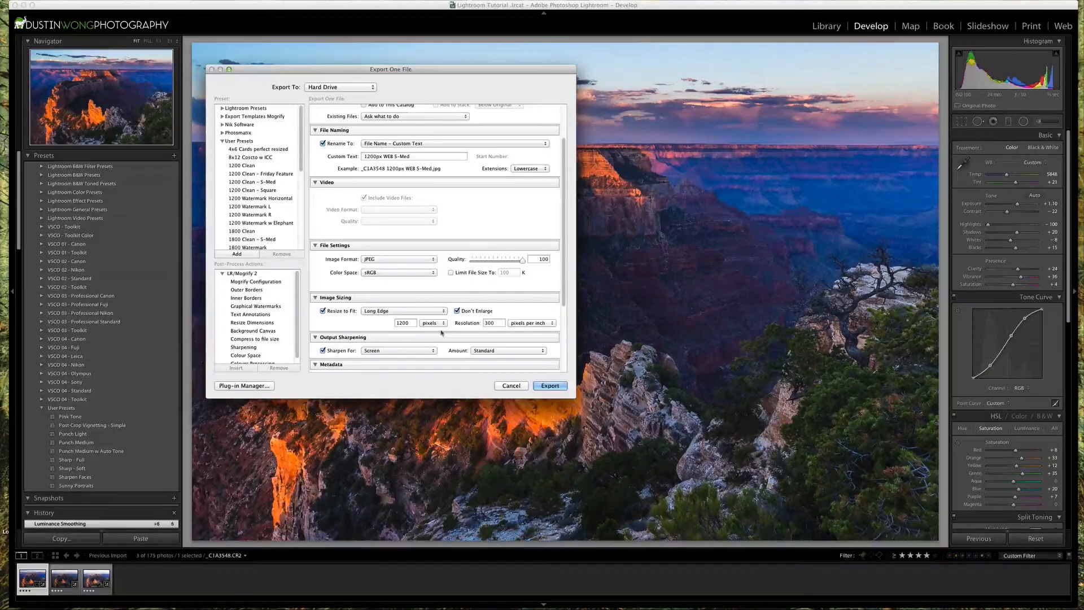
double_click(414, 324)
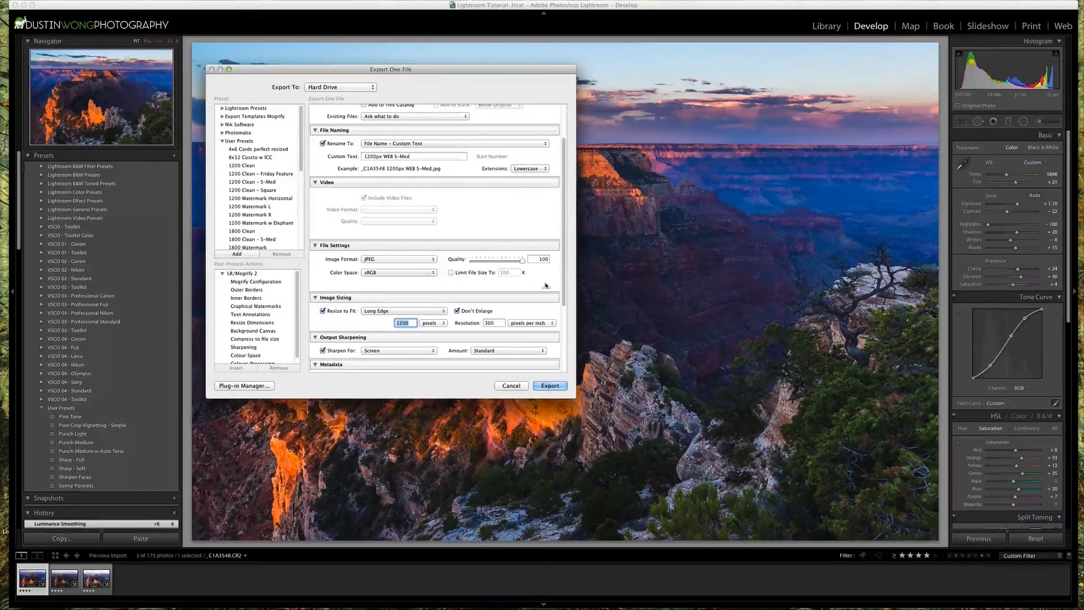
Step: Keep the output sharpening set to Screen with the Standard amount
scroll(530, 289, down, 2)
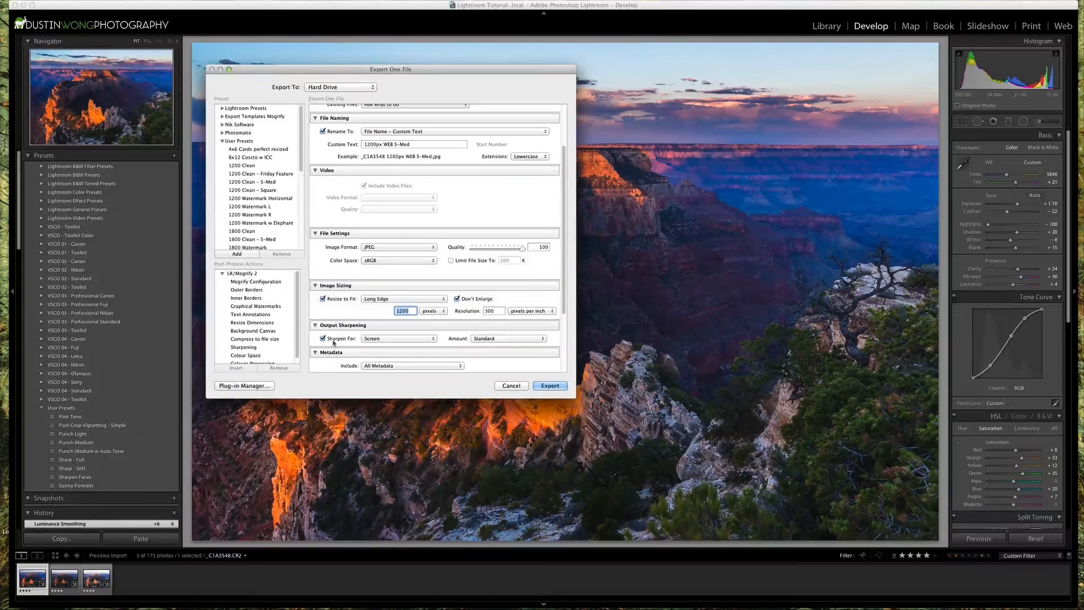
click(433, 338)
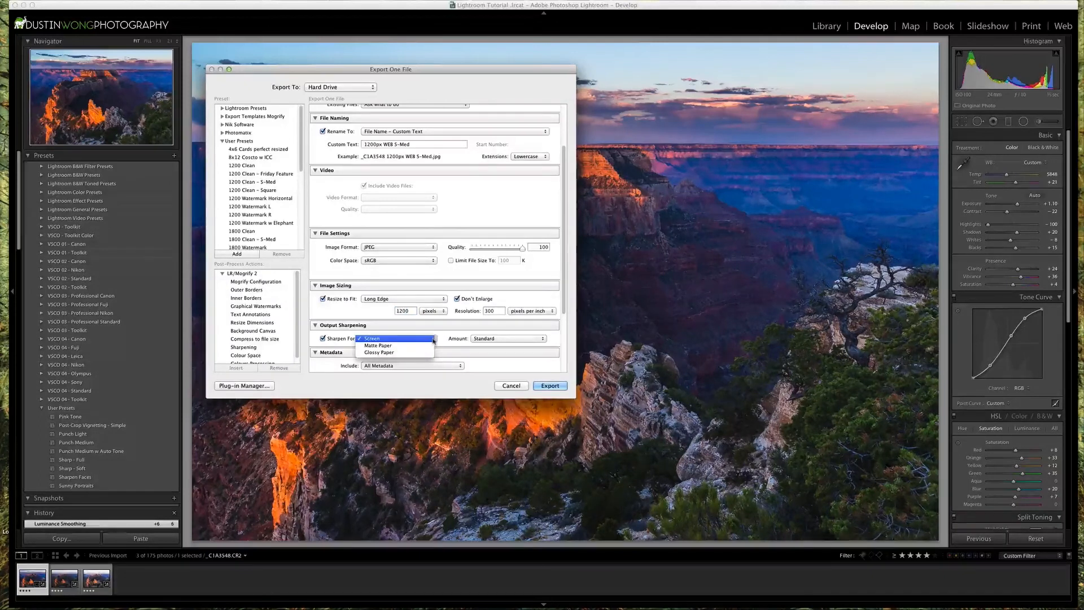
click(433, 338)
click(535, 339)
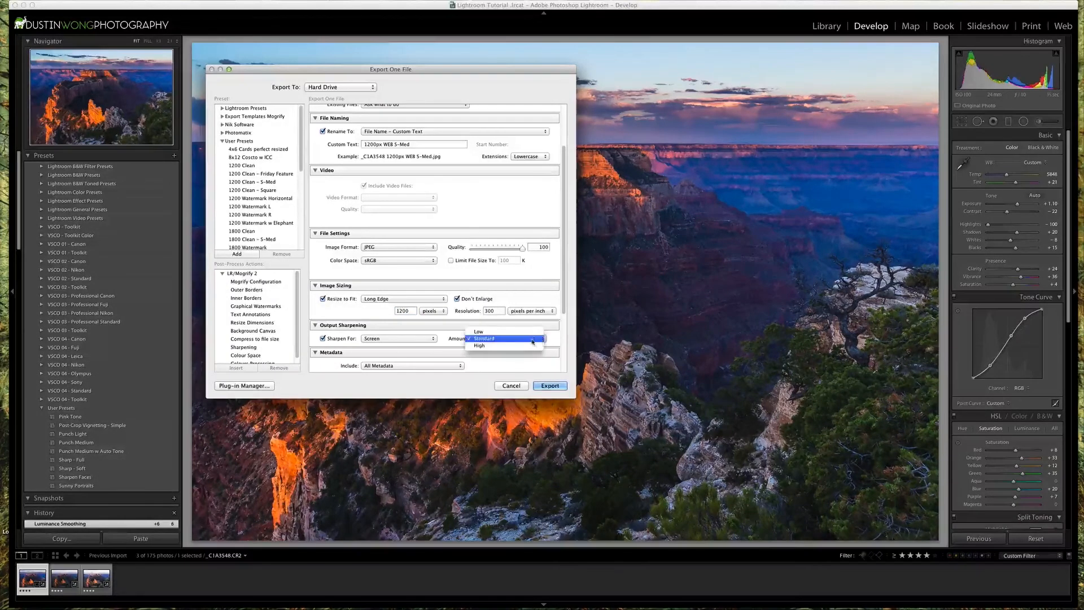
click(529, 339)
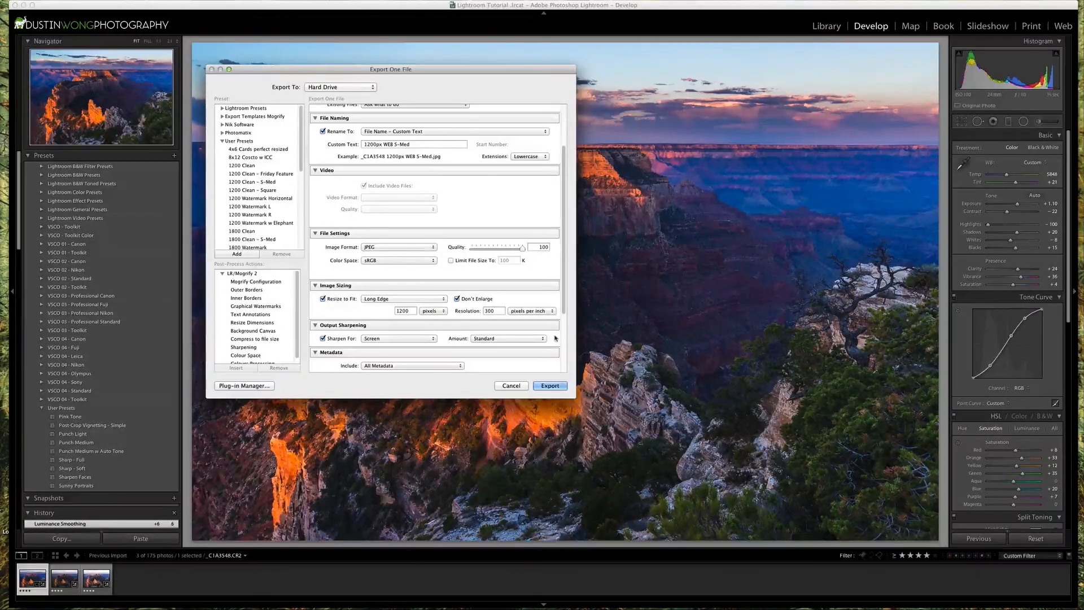
Step: Keep All Metadata included in the exported file
scroll(553, 336, down, 5)
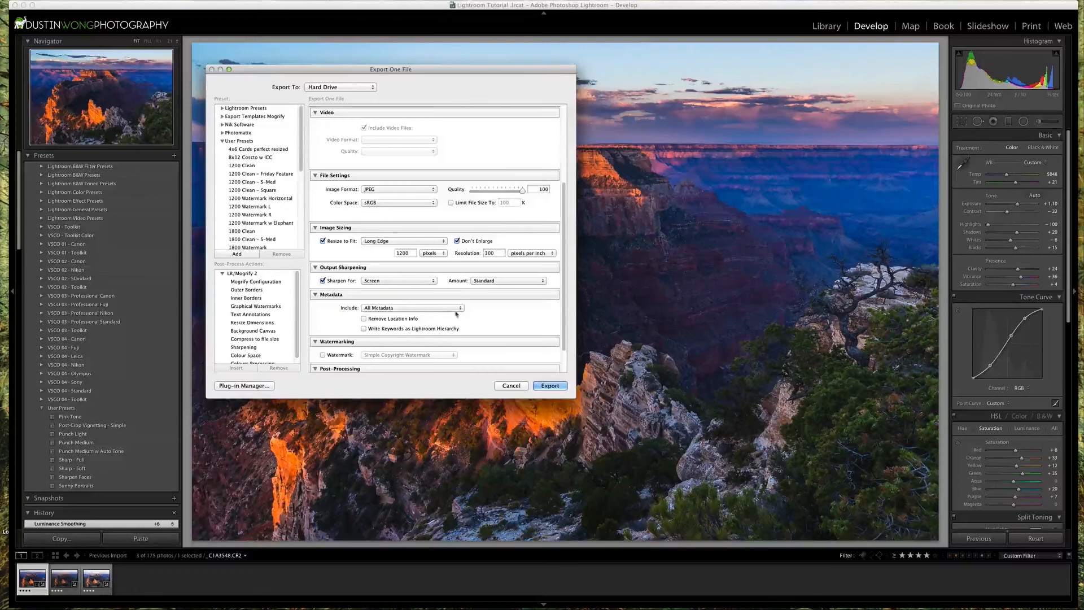
click(422, 308)
click(424, 310)
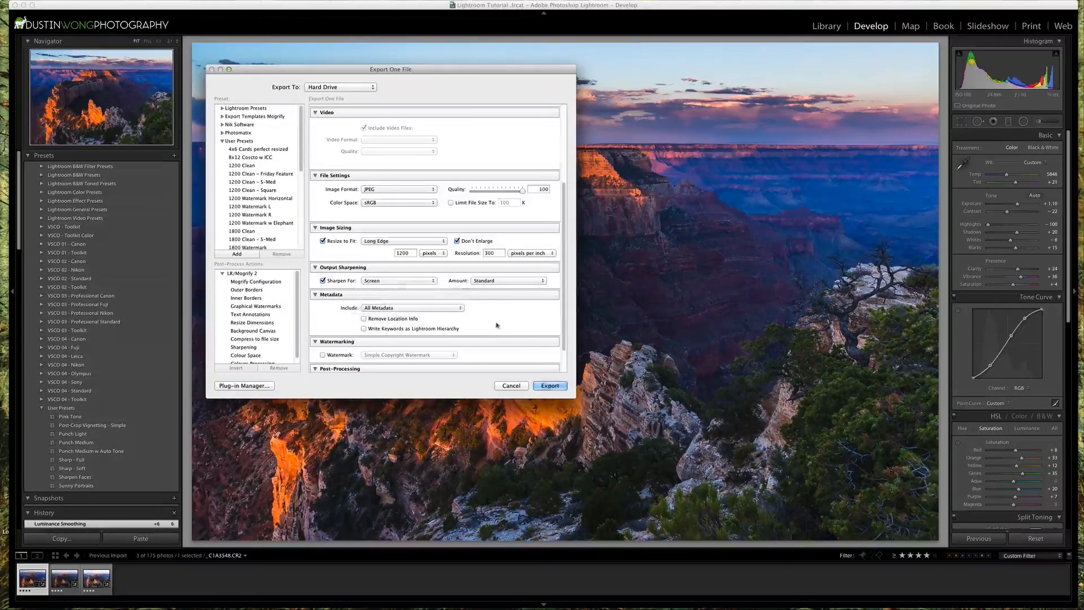
Step: Keep the file settings at JPEG format and sRGB color space, leaving the file size limit off
scroll(540, 321, up, 3)
scroll(540, 321, up, 8)
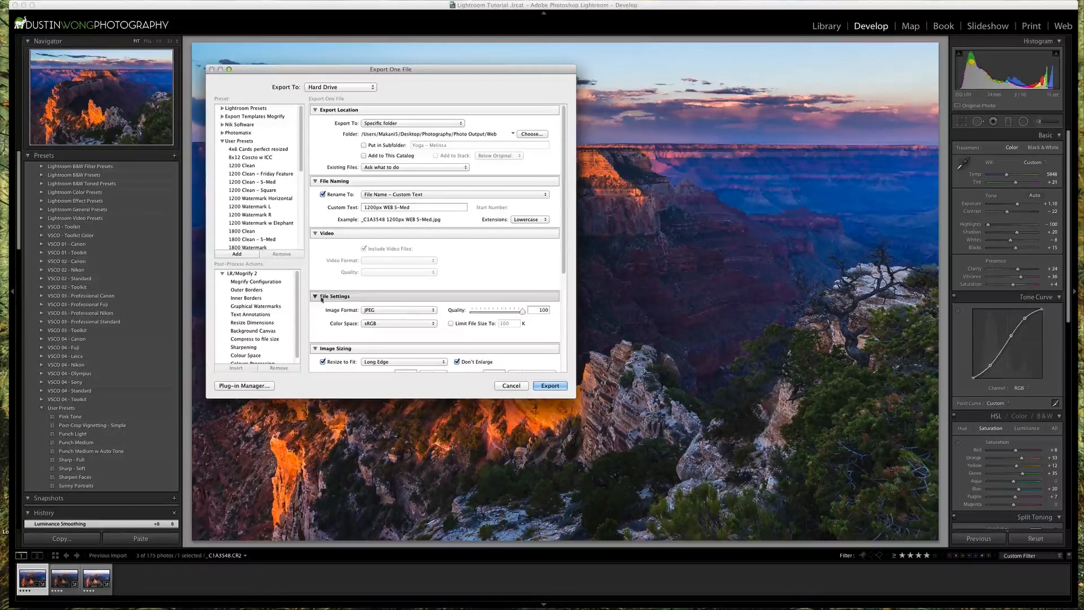
click(434, 310)
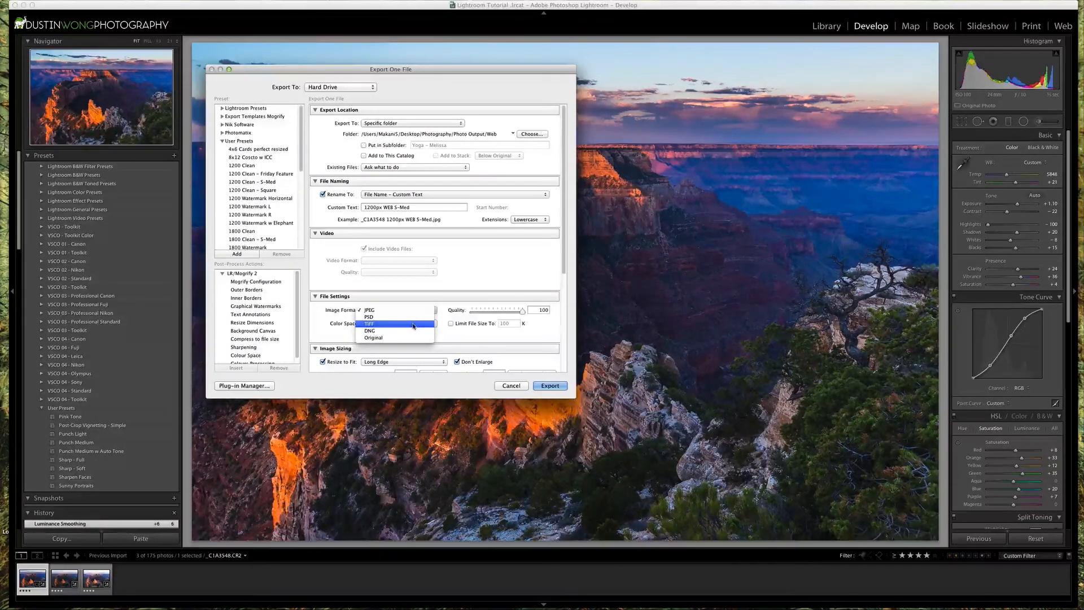
click(380, 312)
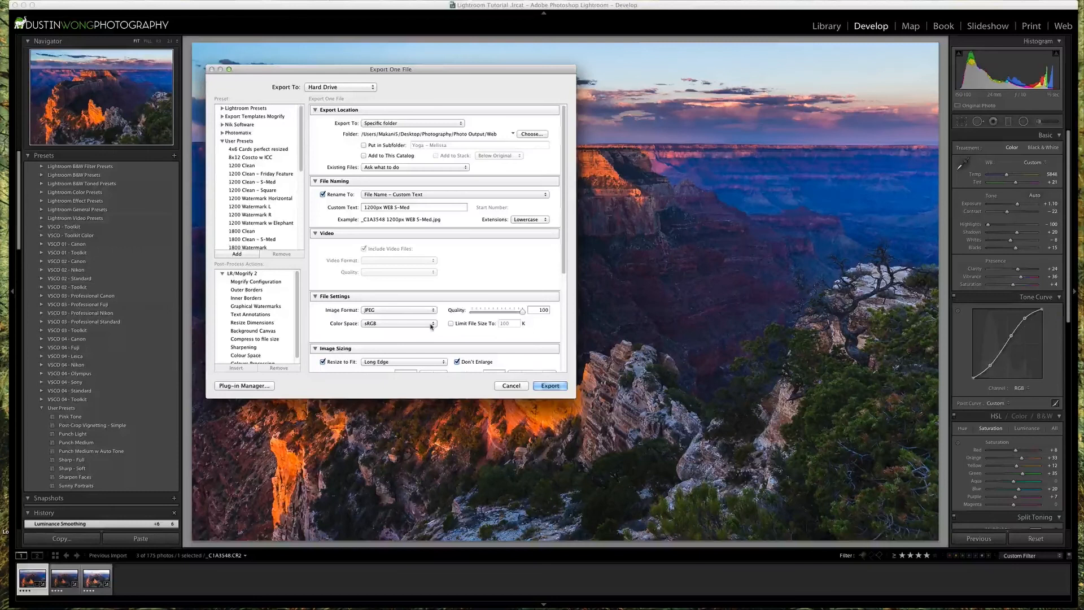
click(432, 324)
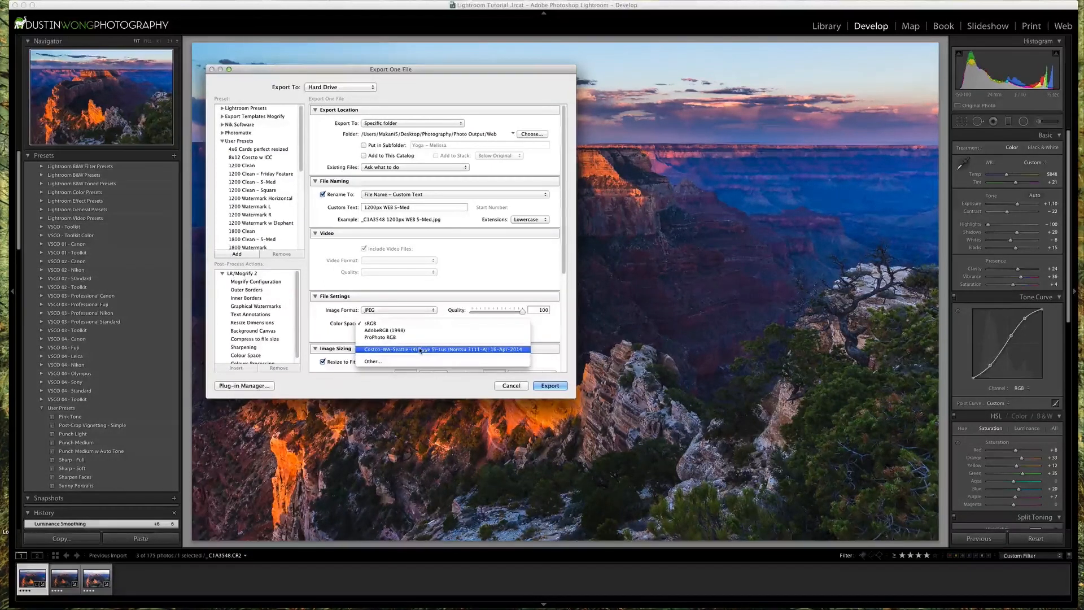
click(346, 338)
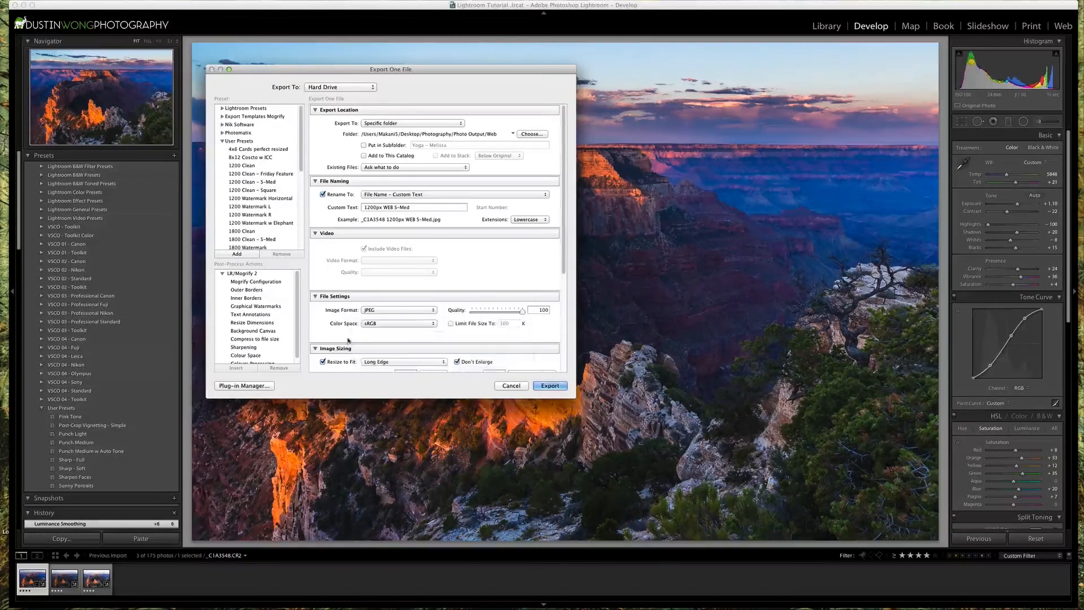
click(465, 325)
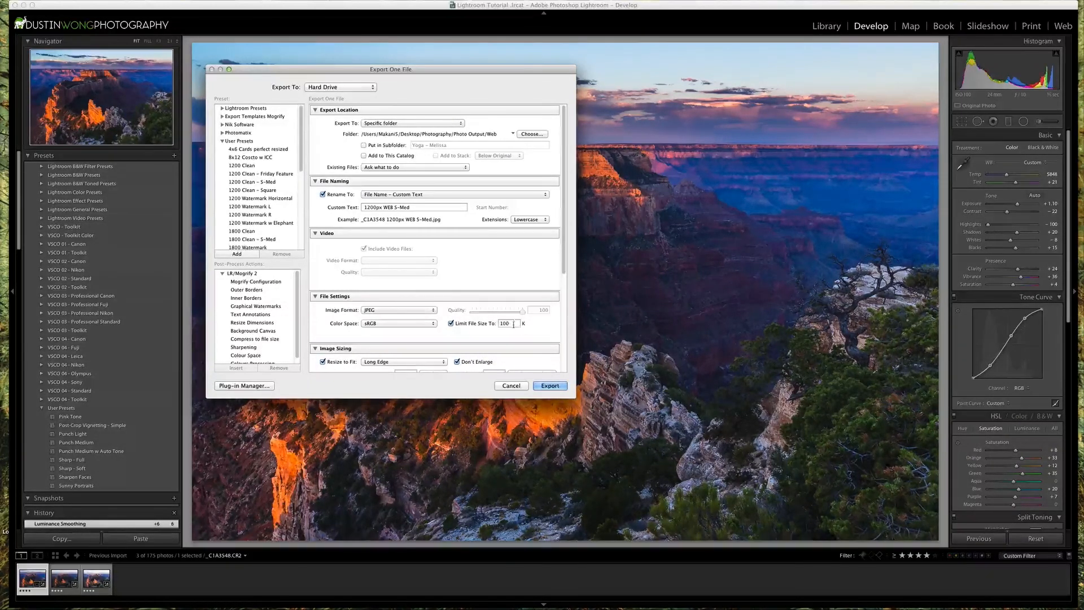
click(461, 325)
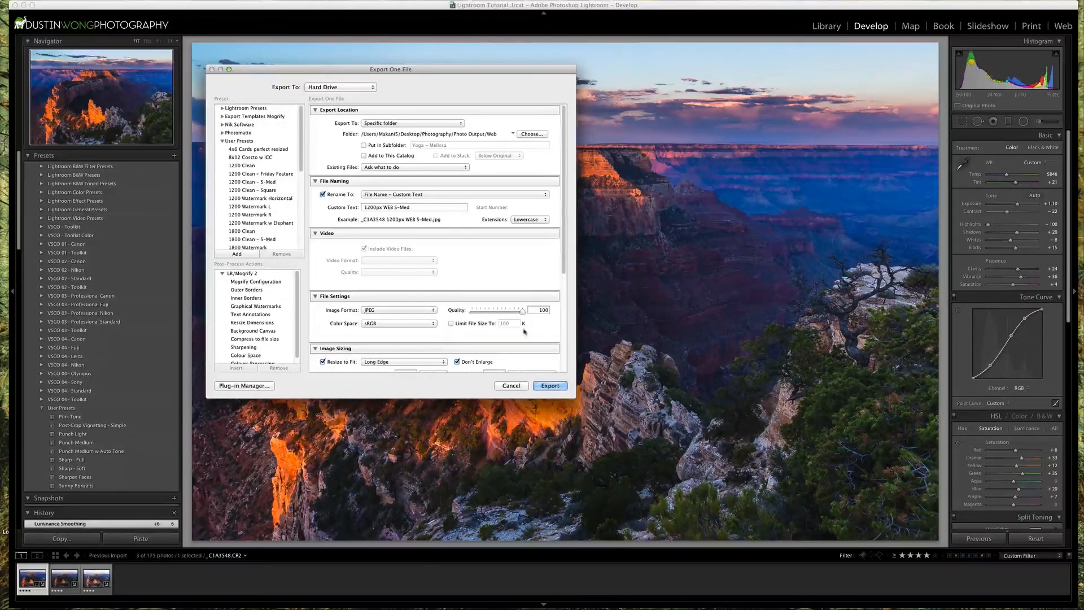
Step: Review the export settings from the export location through to watermarking
scroll(545, 337, down, 5)
scroll(544, 337, down, 3)
scroll(542, 337, up, 8)
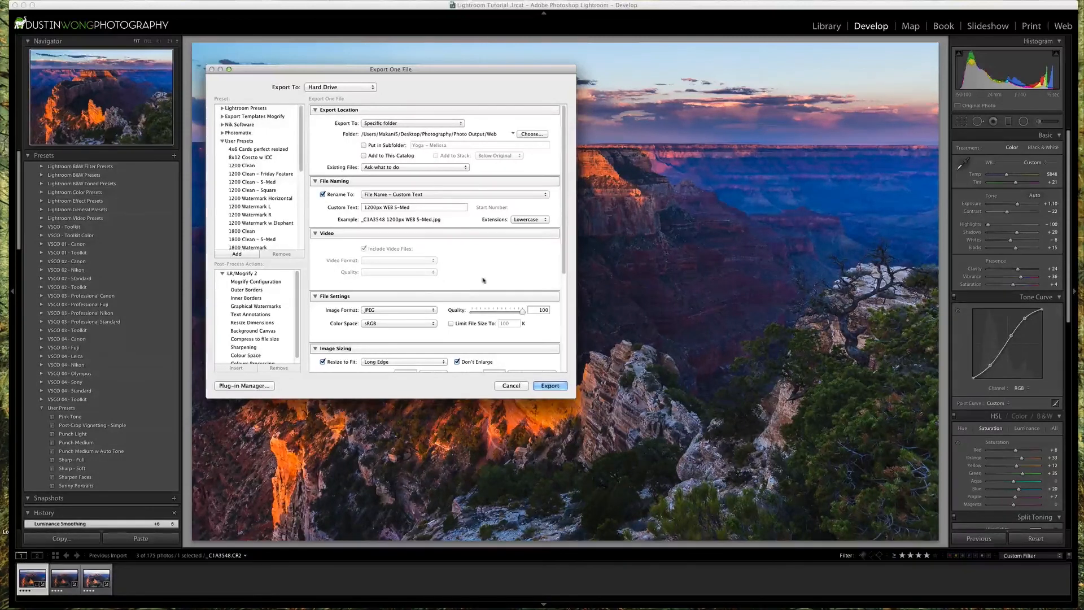
scroll(479, 279, down, 2)
scroll(446, 271, down, 7)
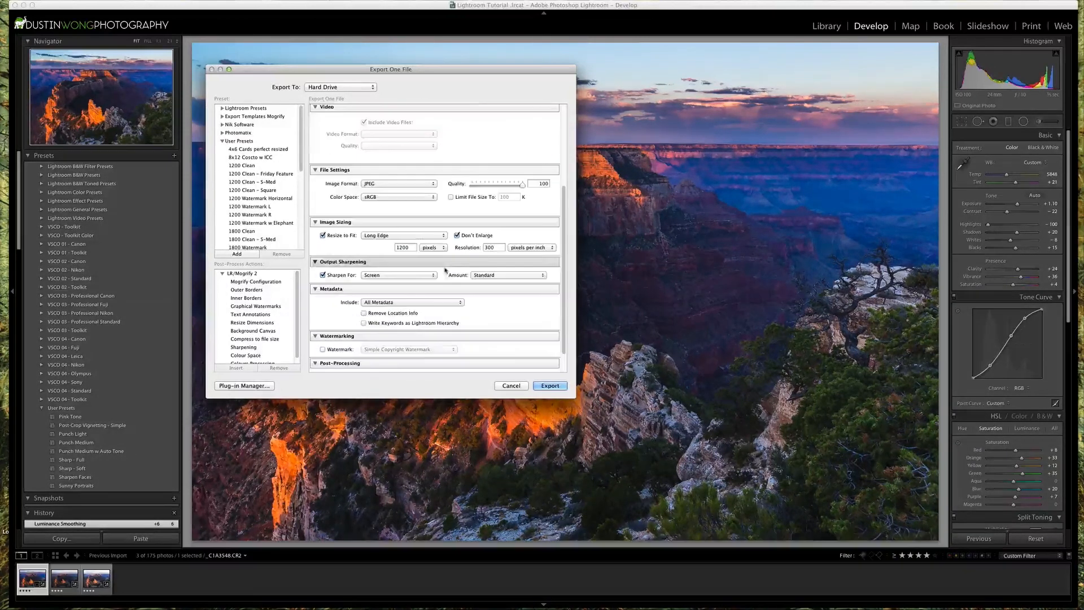
scroll(445, 269, up, 9)
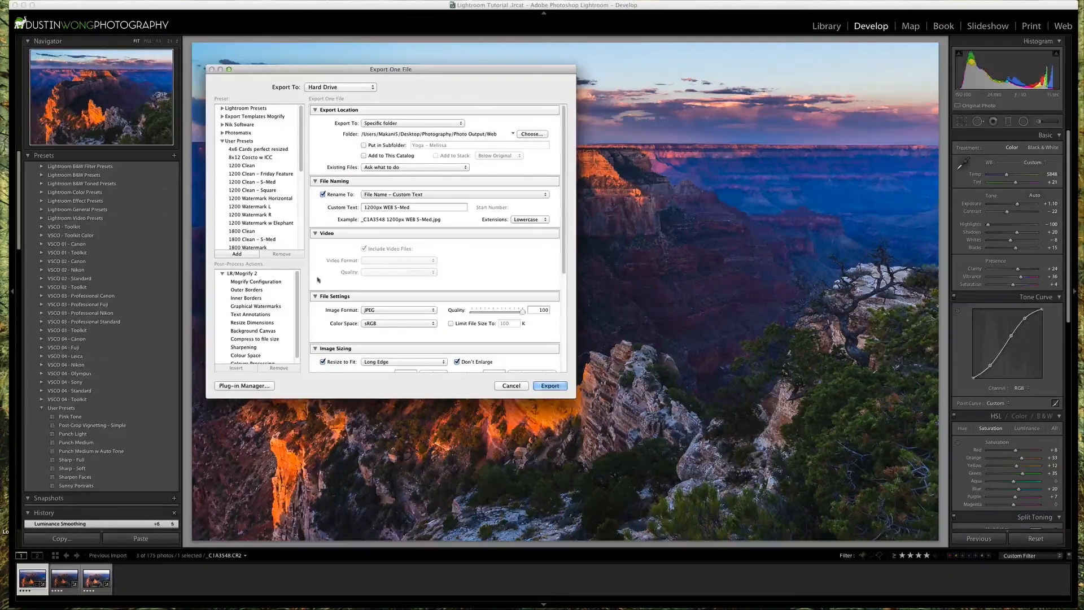
click(243, 255)
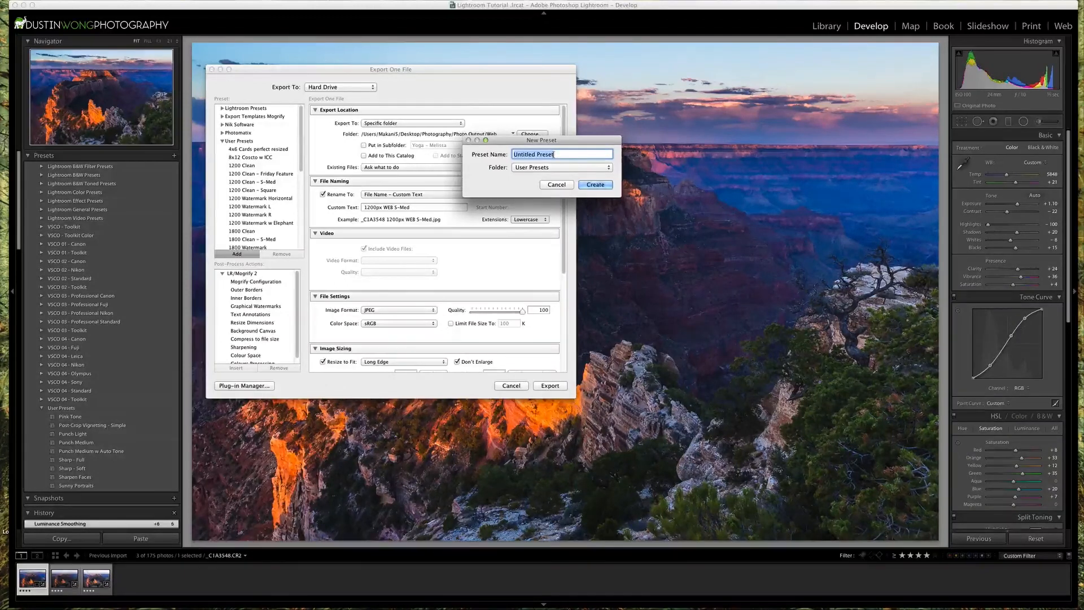
text(For Web )
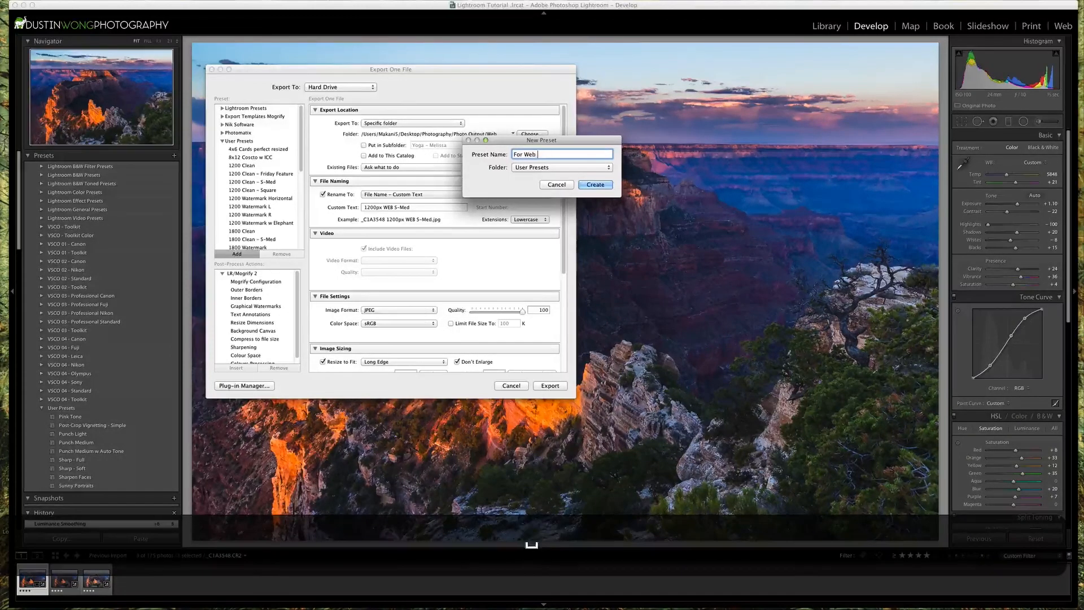
text(1200px)
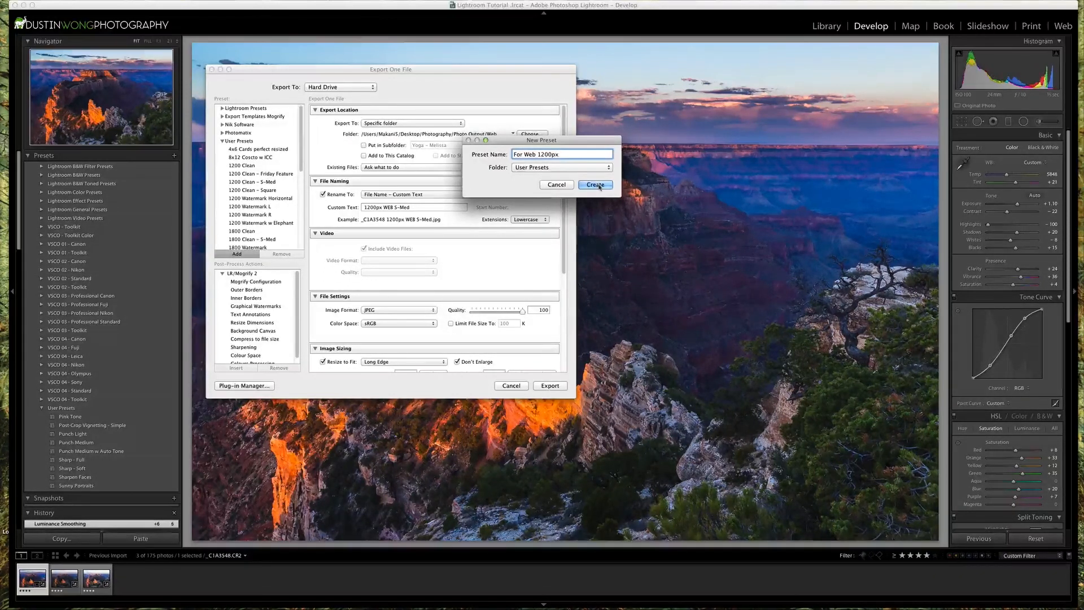
click(565, 186)
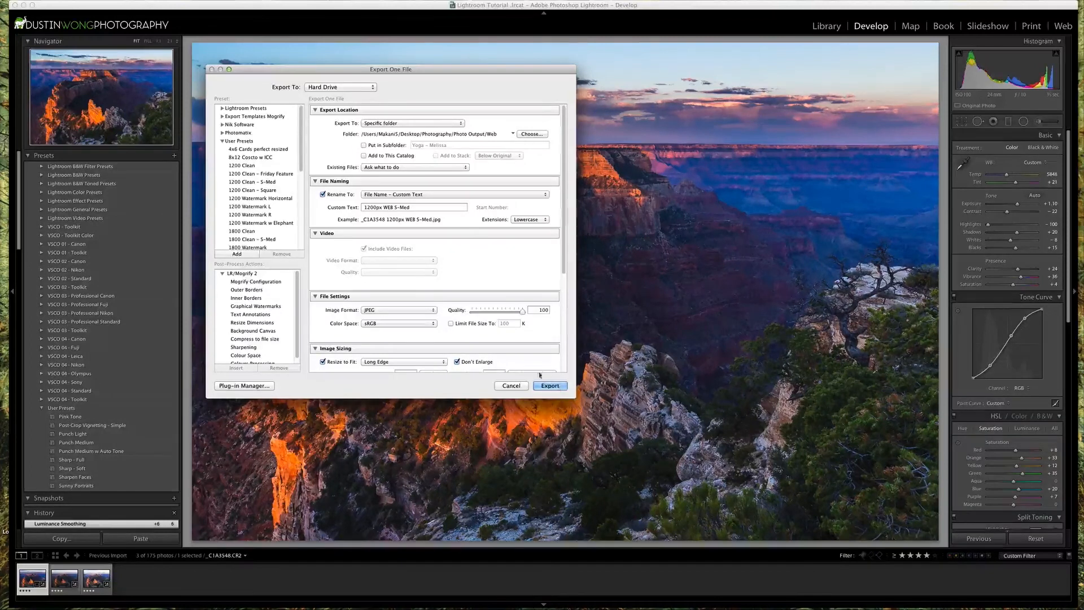
Step: Export the photo with these settings and overwrite the existing JPEG in the Web folder
click(557, 388)
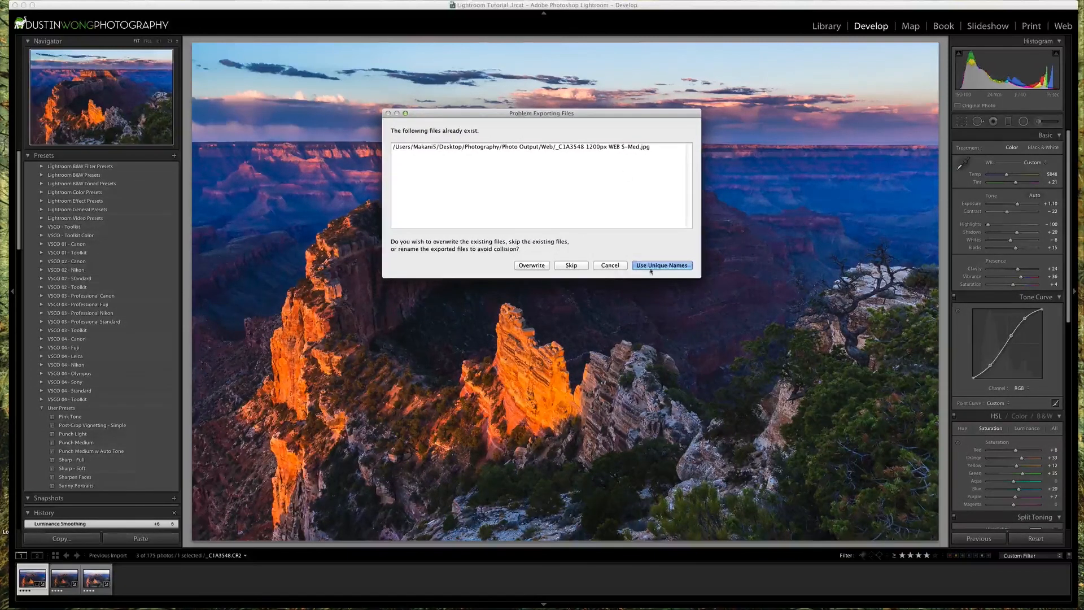
click(531, 266)
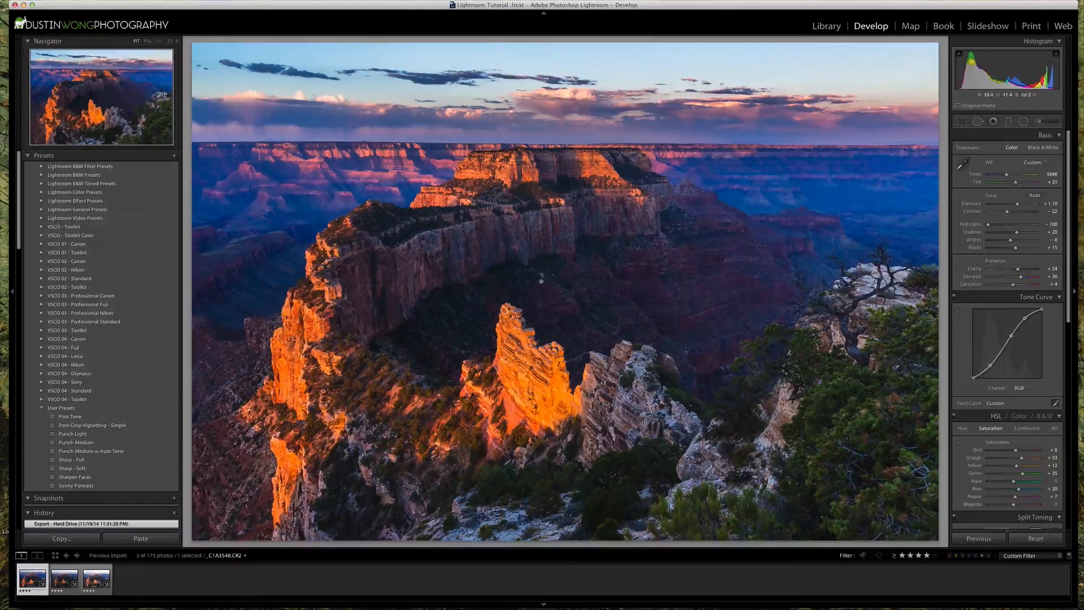
Step: Switch to Finder and preview the exported _C1A3548 1200px WEB S-Med.jpg in Photo Output's Web folder, closing the preview when done
key(F8)
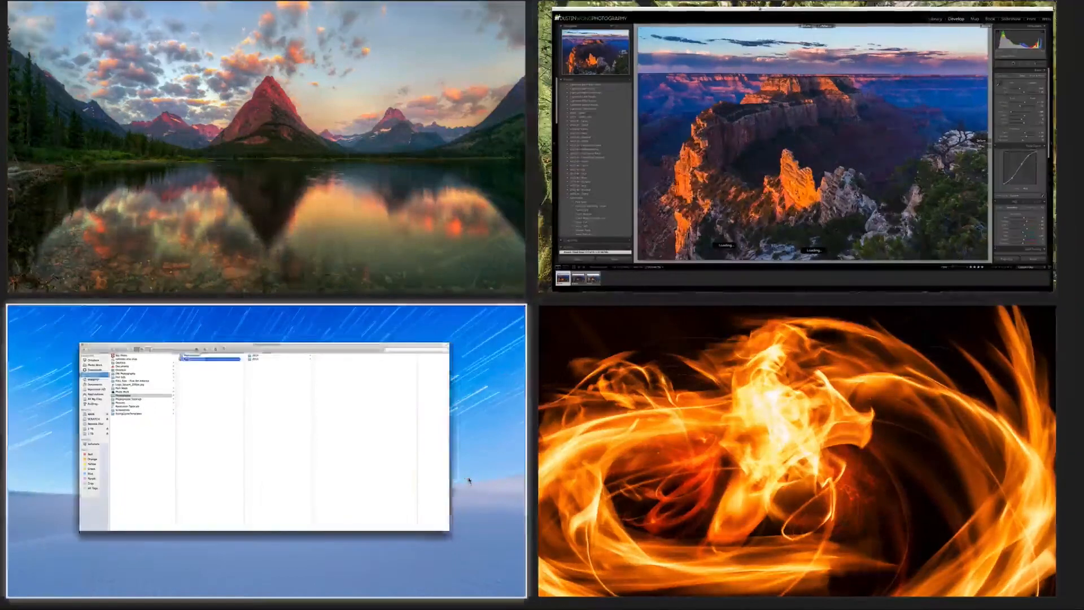
click(468, 481)
click(384, 95)
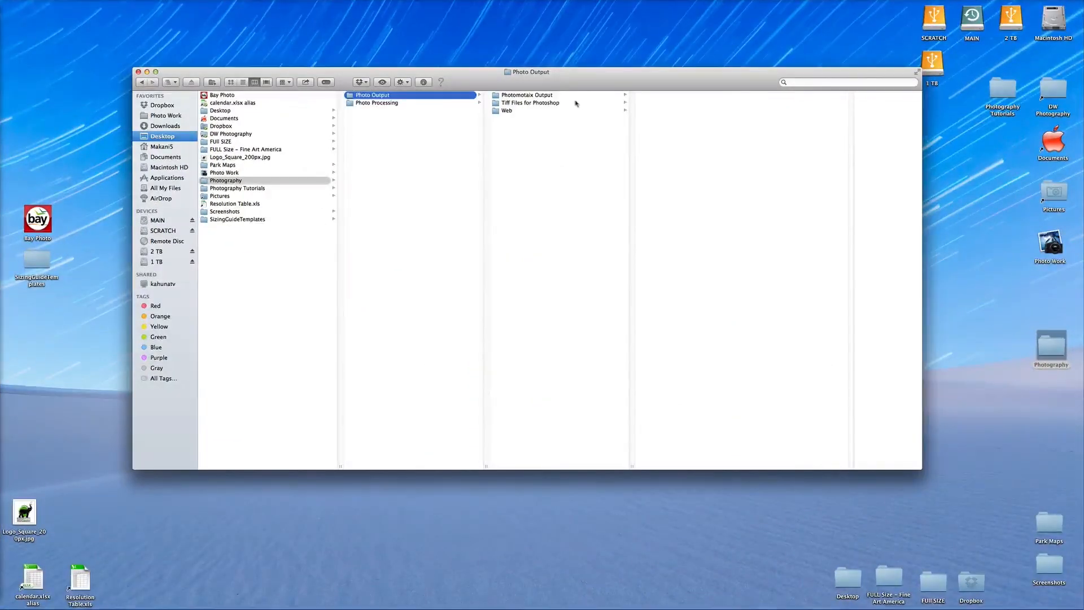
click(564, 110)
click(672, 96)
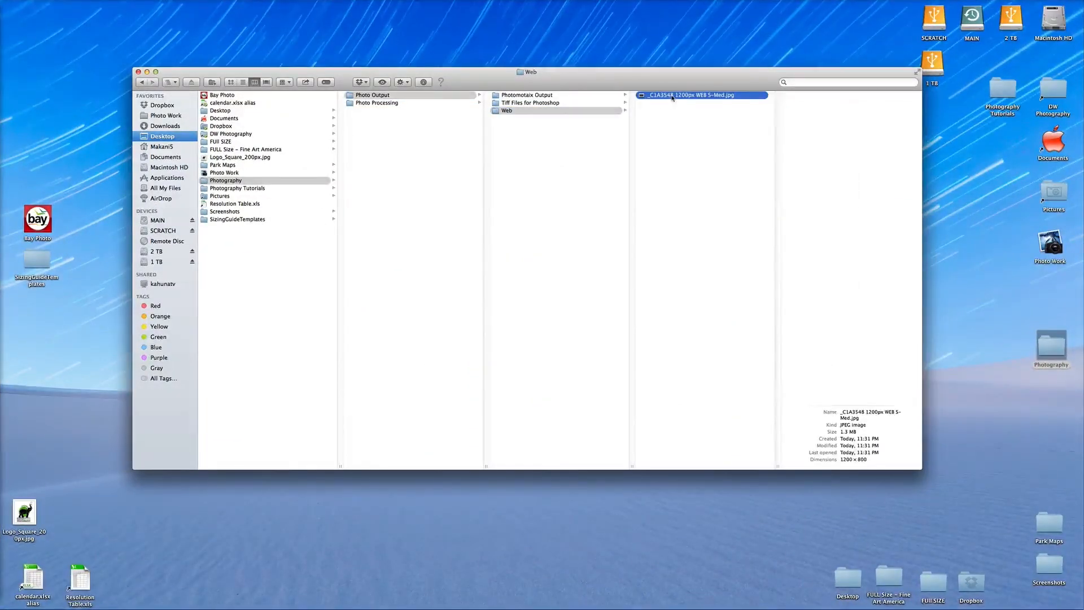
key(space)
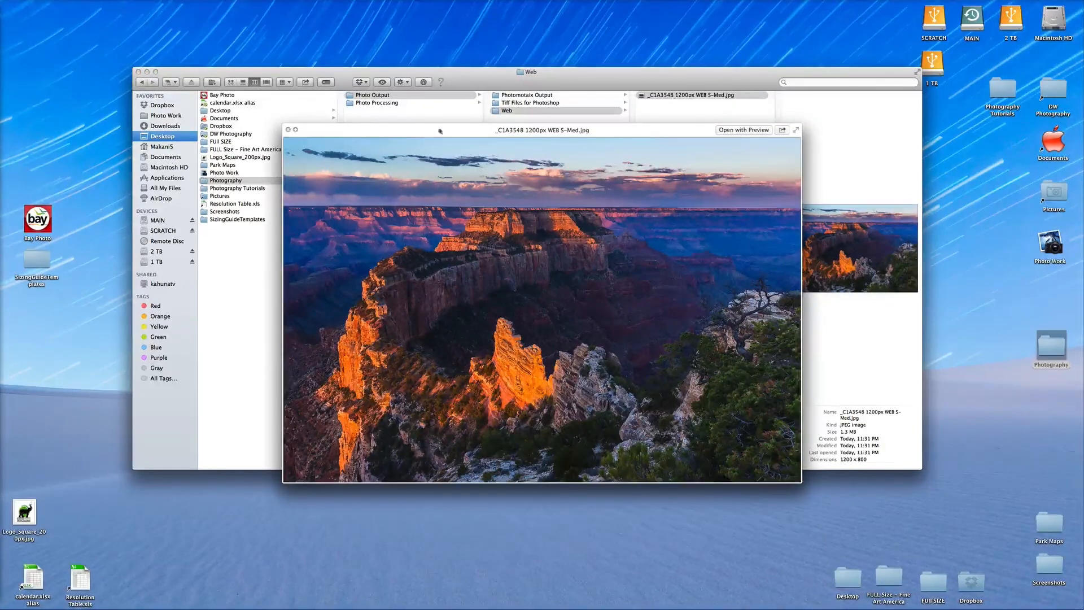
click(288, 130)
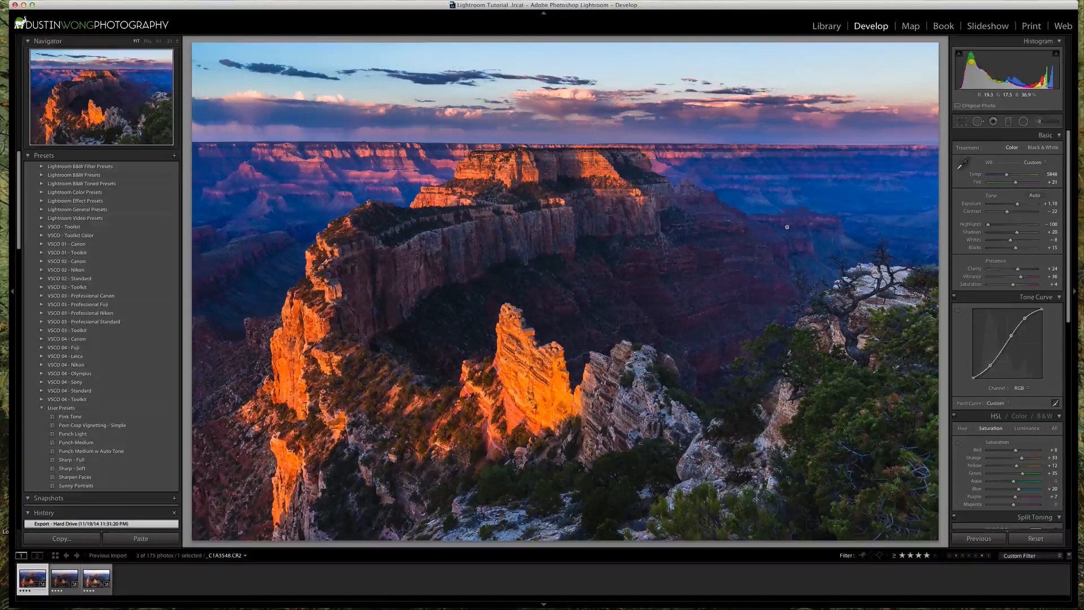
Step: In Lightroom, create a virtual copy of the edited Grand Canyon photo and reset the copy's develop settings
right_click(33, 568)
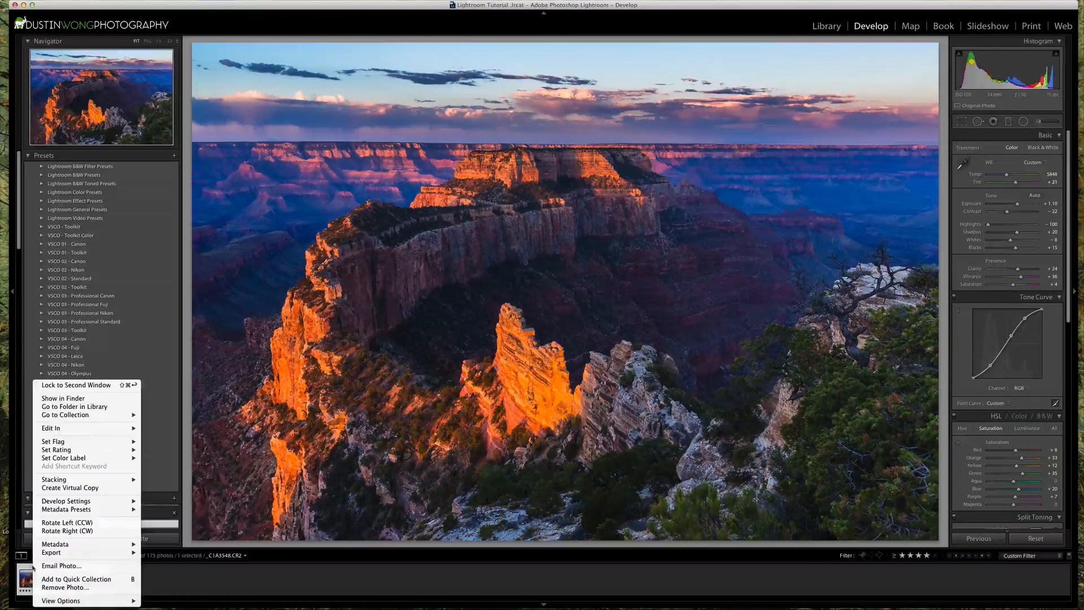
click(93, 488)
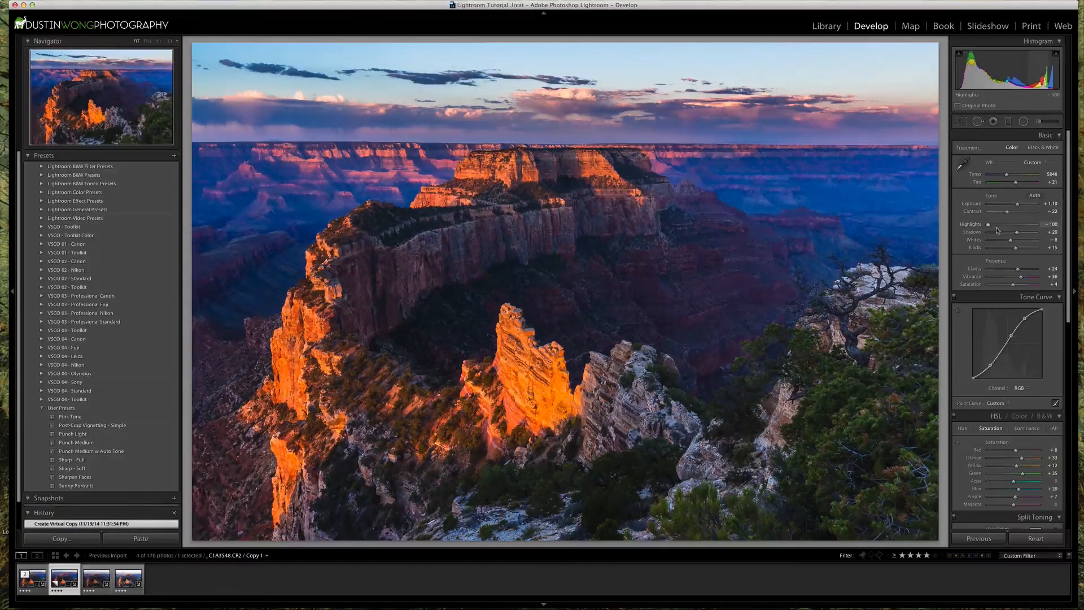
click(1037, 539)
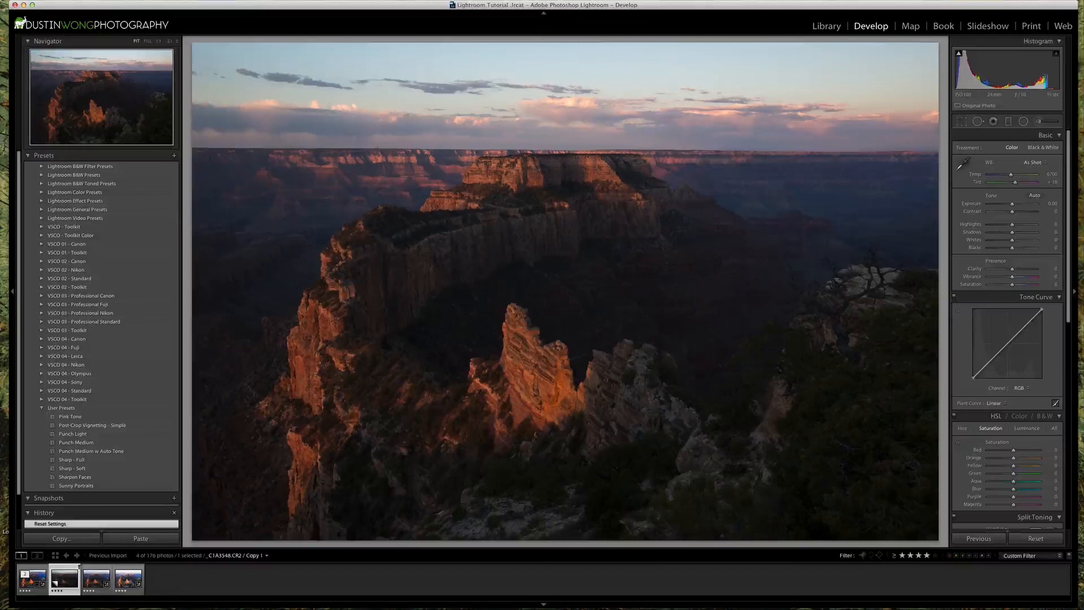
Step: Compare the edited photo with its reset virtual copy by switching between them
click(35, 571)
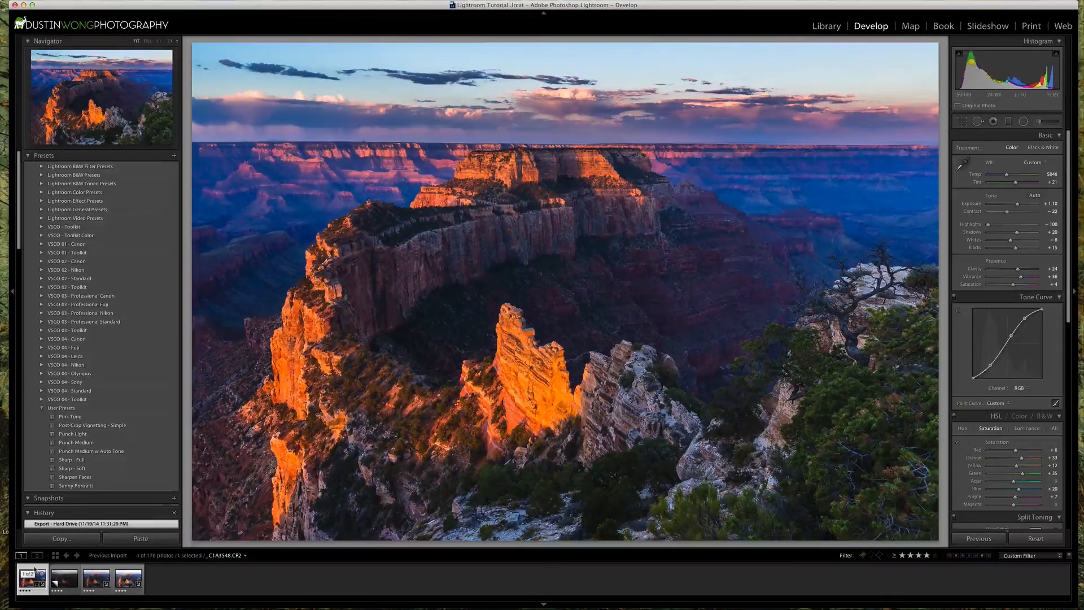
click(63, 570)
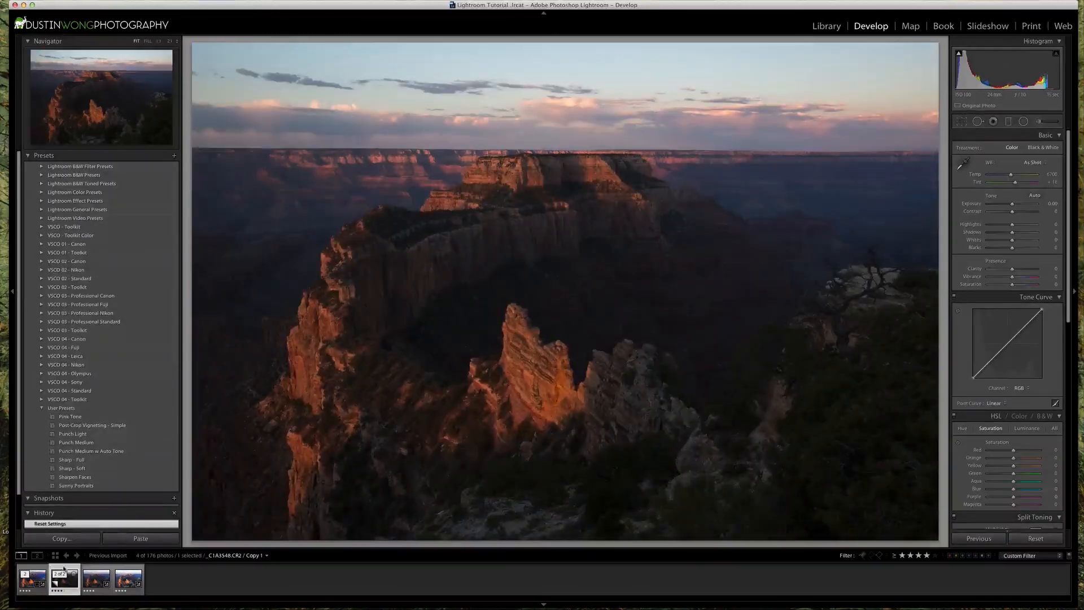
click(34, 570)
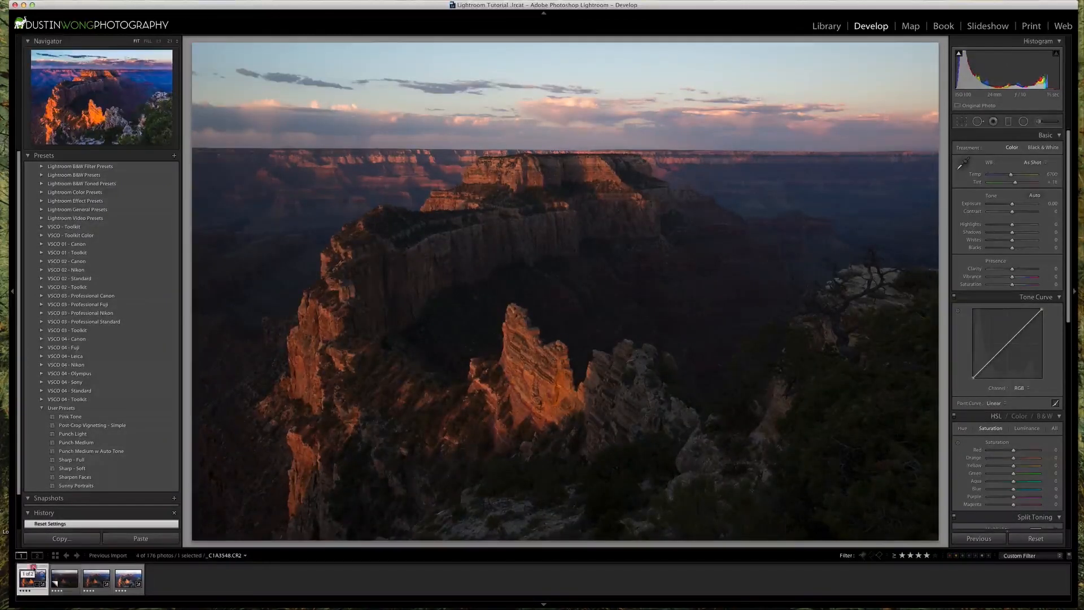